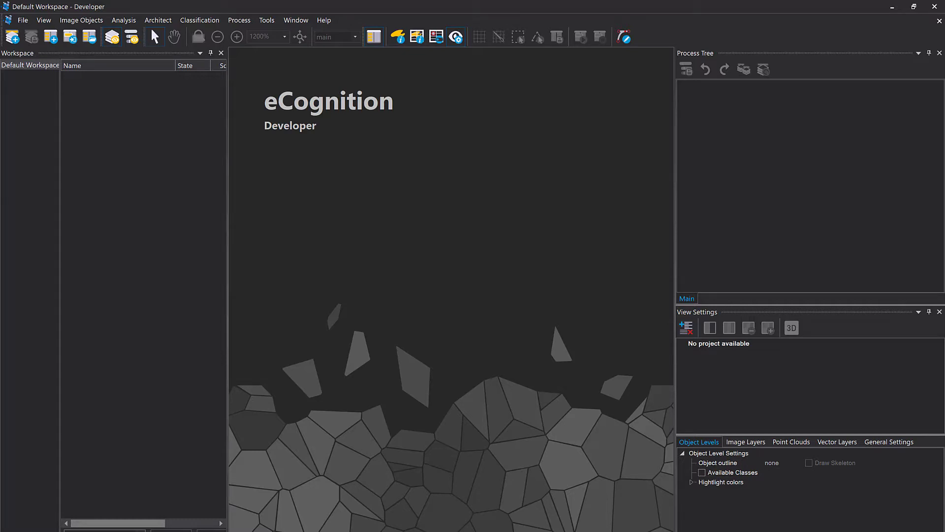
Load the Cape Canaveral tile0 image with its thematic layer and turn on the display of Thematic Layer 1.
{"action": "left_click_drag", "start_coordinate": [466, 292], "coordinate": [456, 270]}
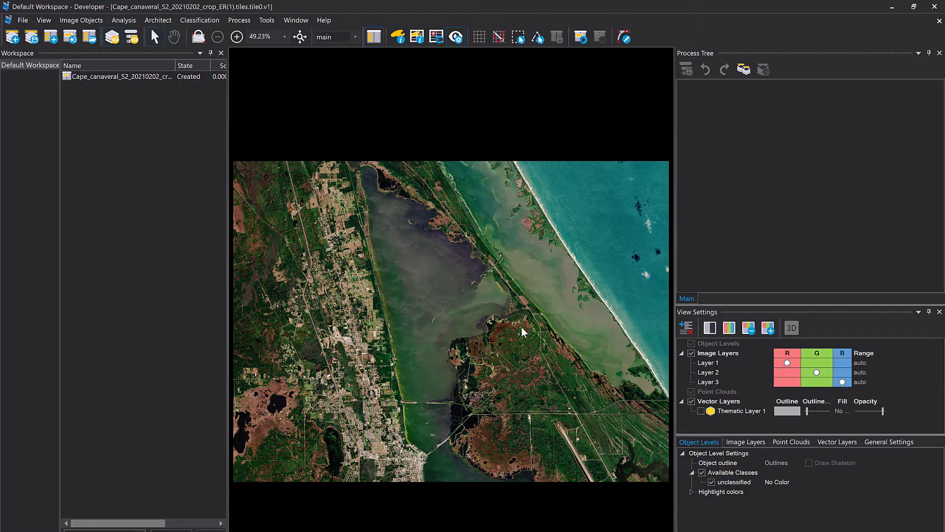
{"action": "left_click", "coordinate": [701, 411]}
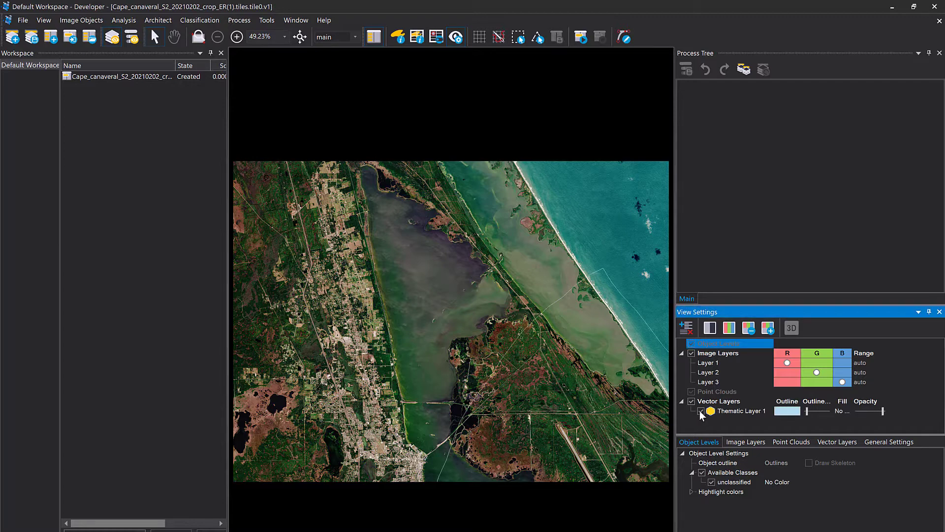
{"action": "left_click", "coordinate": [723, 364]}
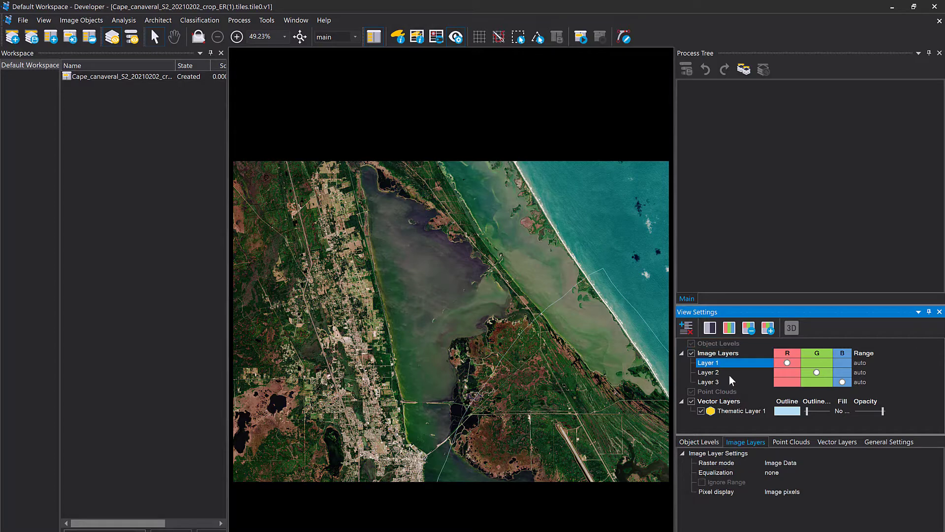
{"action": "left_click", "coordinate": [731, 382]}
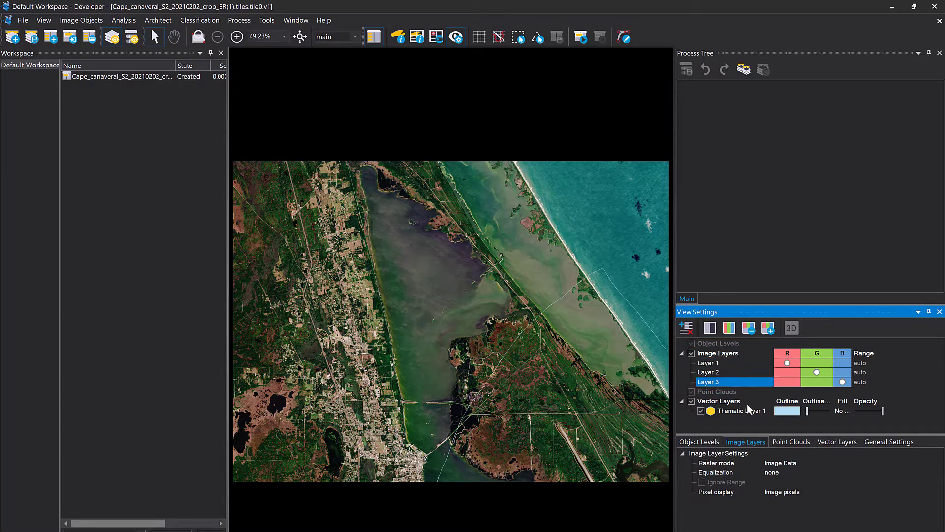
{"action": "left_click", "coordinate": [746, 412]}
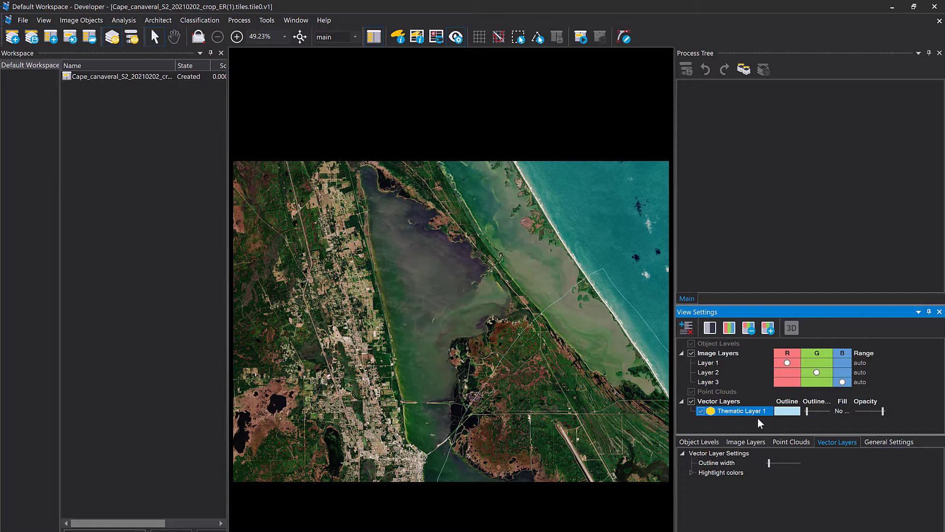
Rename image Layer 1 as red and Layer 2 as green.
{"action": "left_click", "coordinate": [723, 363]}
{"action": "left_click", "coordinate": [722, 363]}
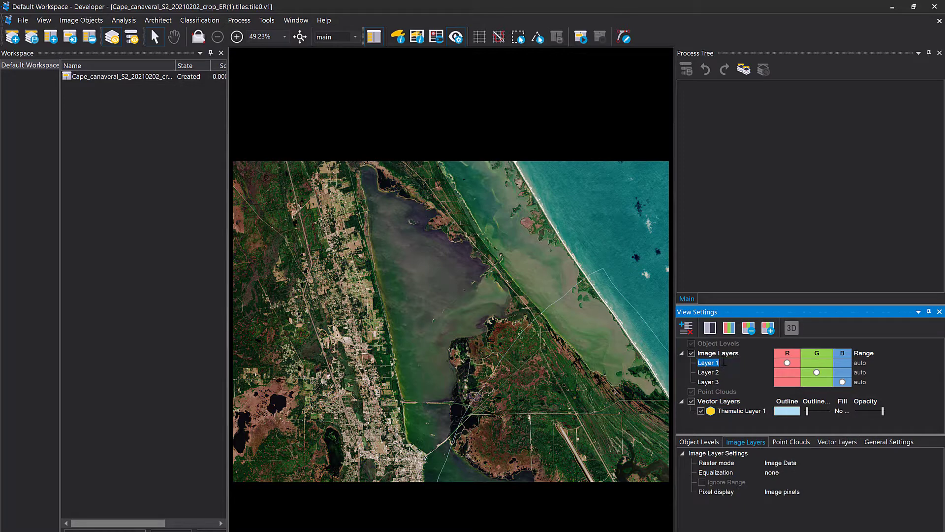
{"action": "type", "text": "red"}
{"action": "left_click", "coordinate": [738, 372]}
{"action": "type", "text": "green"}
{"action": "left_click", "coordinate": [738, 382]}
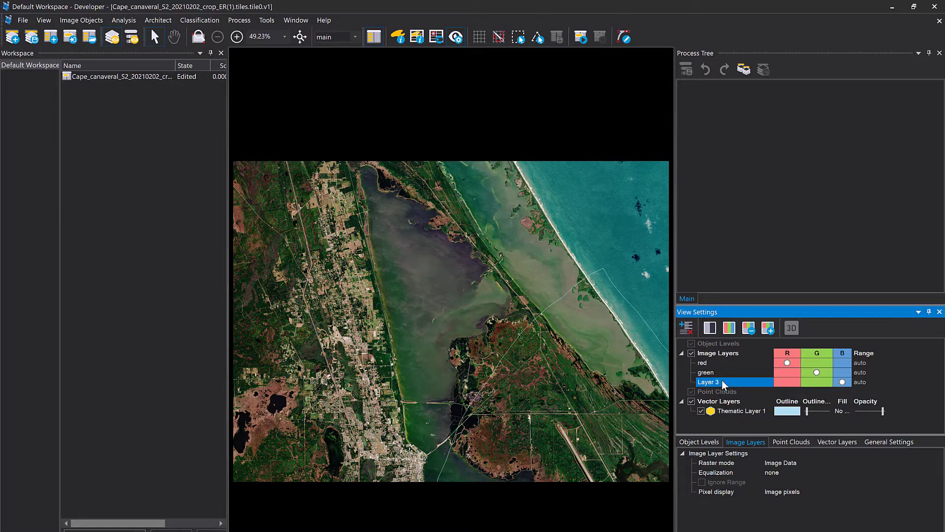
{"action": "left_click", "coordinate": [724, 373]}
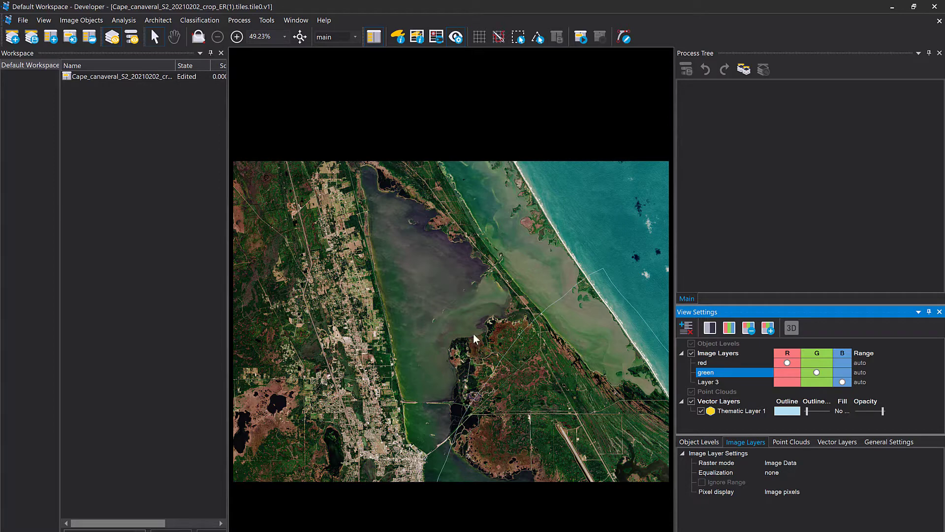
Remove the tile0 project from the workspace without saving its changes, and widen the workspace tree.
{"action": "double_click", "coordinate": [140, 78]}
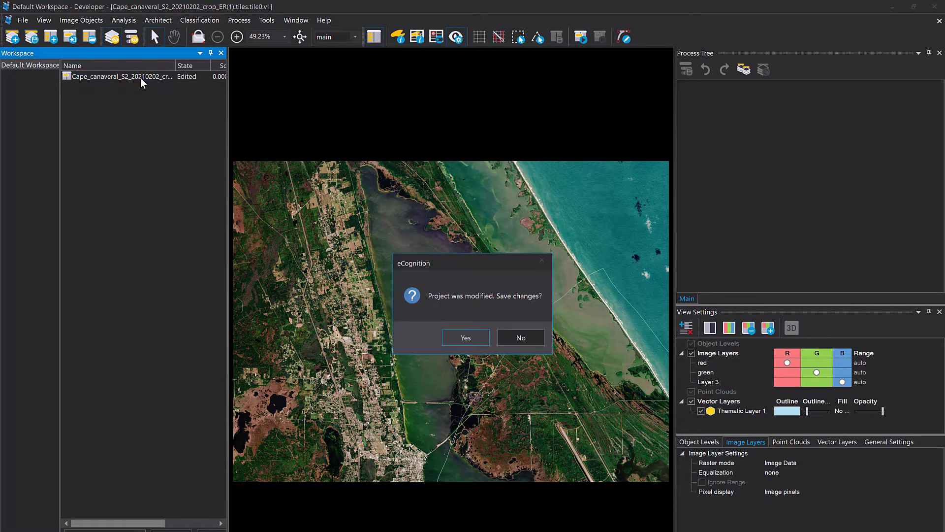
{"action": "left_click", "coordinate": [500, 336]}
{"action": "left_click_drag", "start_coordinate": [228, 124], "coordinate": [257, 127]}
{"action": "left_click_drag", "start_coordinate": [60, 122], "coordinate": [149, 126]}
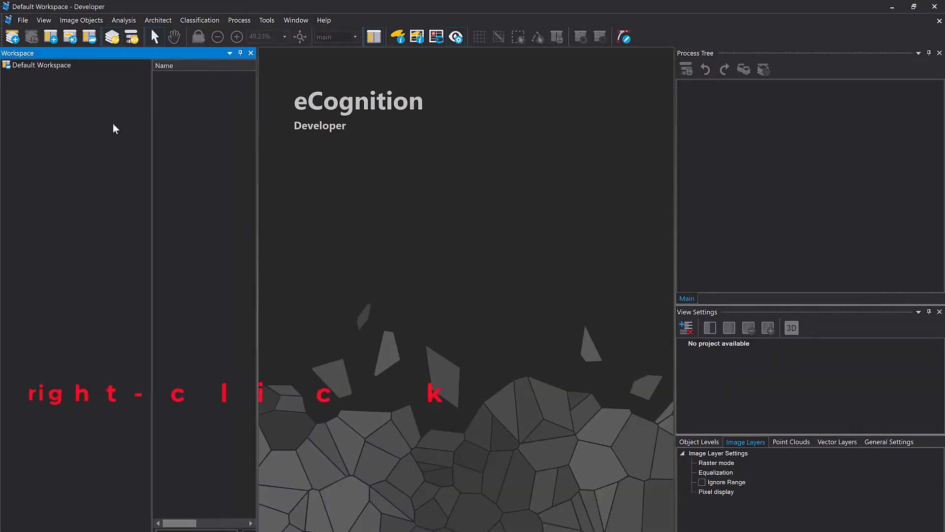
Start a predefined import with the template "Generic raster - one file per scene" and the Tiles folder as root folder.
{"action": "right_click", "coordinate": [55, 93]}
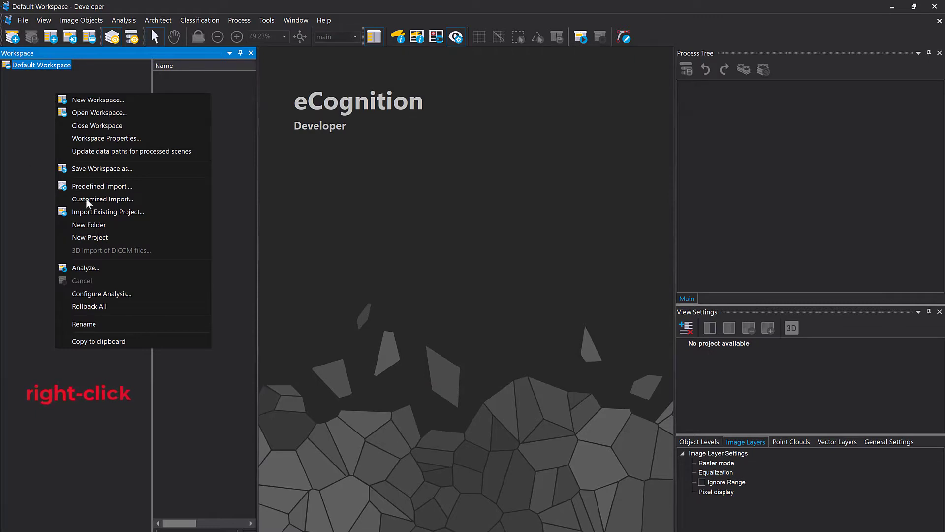
{"action": "left_click", "coordinate": [113, 188]}
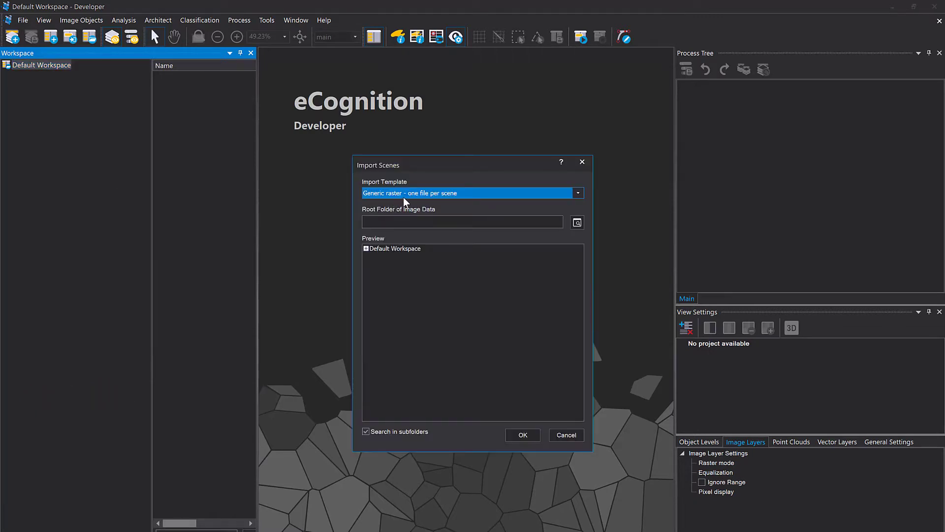
{"action": "left_click", "coordinate": [579, 194]}
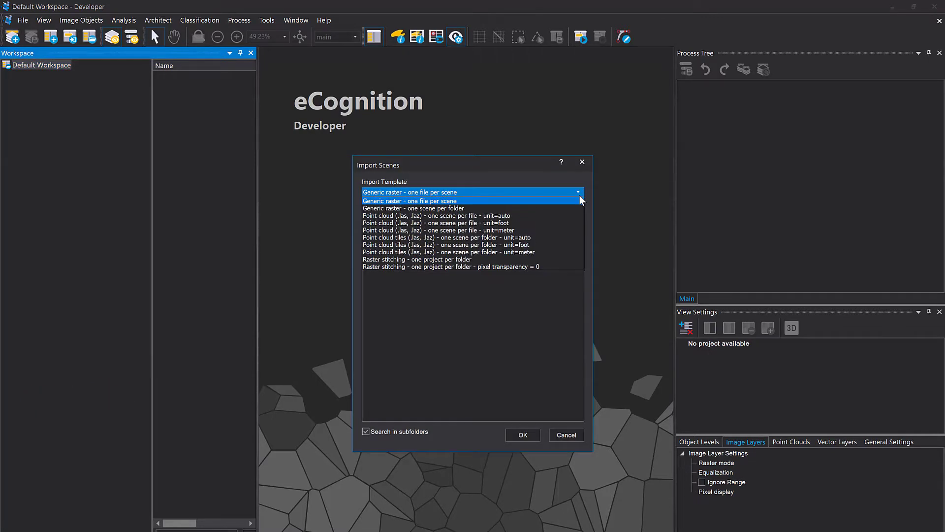
{"action": "left_click", "coordinate": [415, 200]}
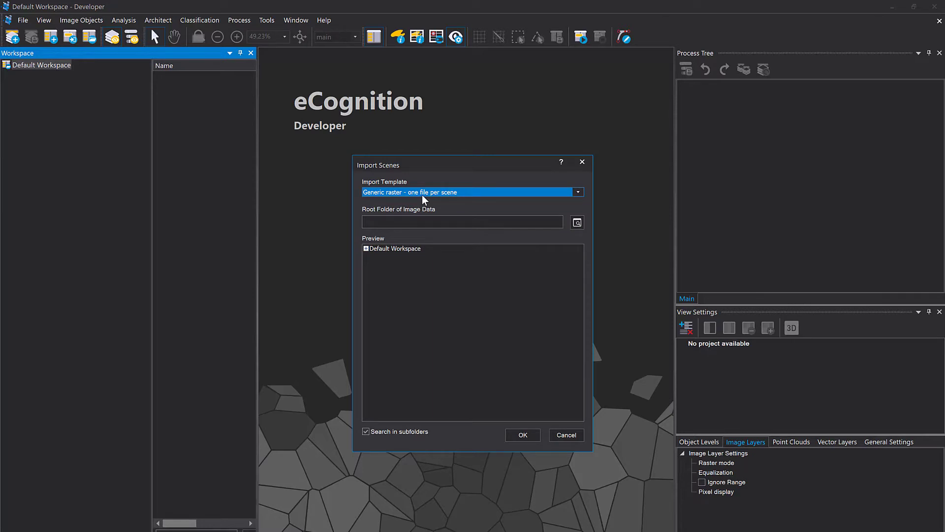
{"action": "left_click", "coordinate": [577, 222]}
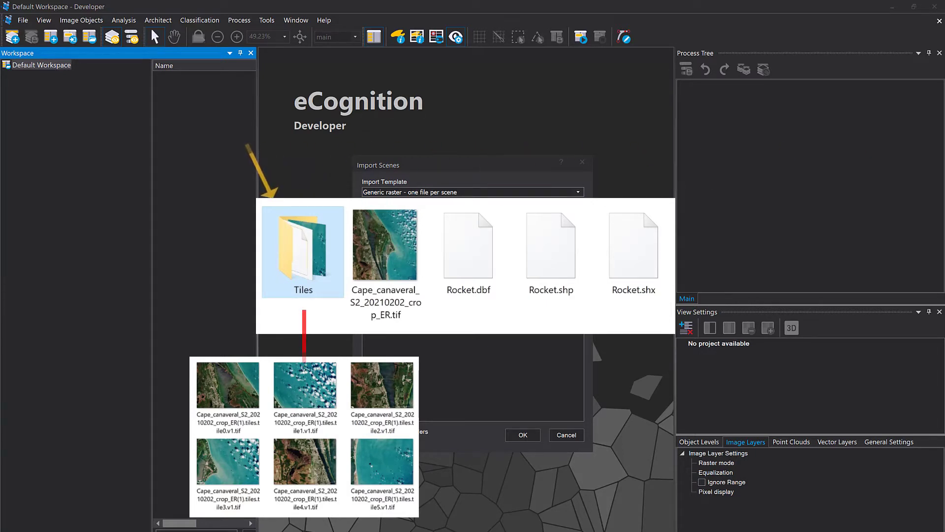
{"action": "left_click", "coordinate": [540, 397]}
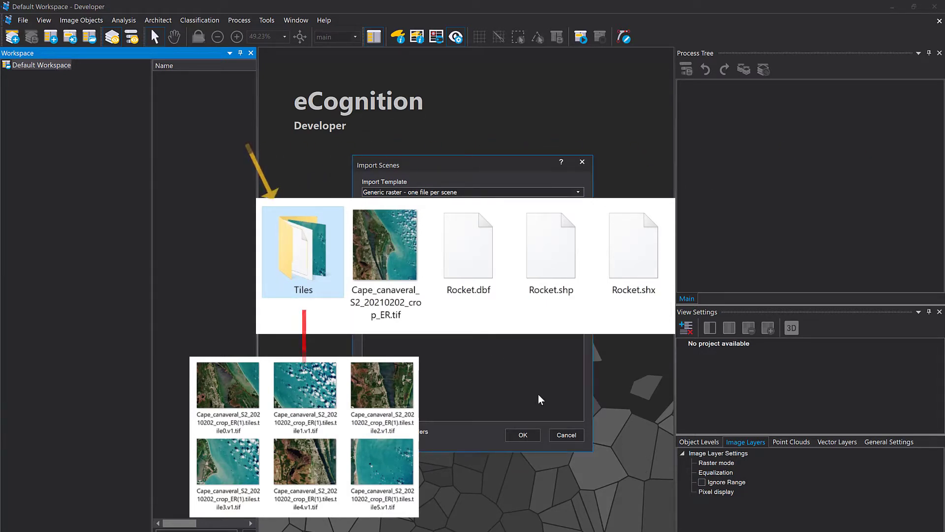
Go through the tile scenes in the import preview and import them into the workspace.
{"action": "left_click", "coordinate": [400, 258]}
{"action": "left_click", "coordinate": [406, 266]}
{"action": "left_click", "coordinate": [408, 275]}
{"action": "left_click", "coordinate": [417, 282]}
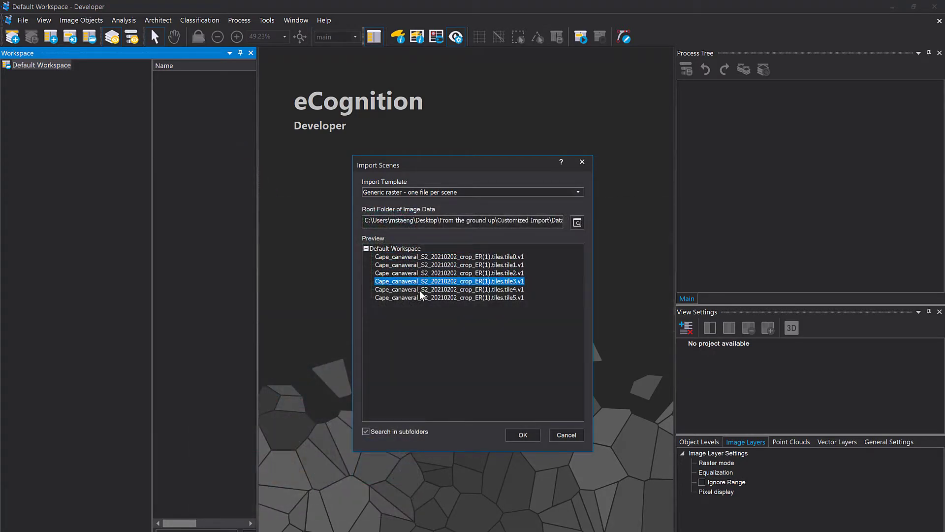
{"action": "left_click", "coordinate": [421, 289]}
{"action": "left_click", "coordinate": [422, 298]}
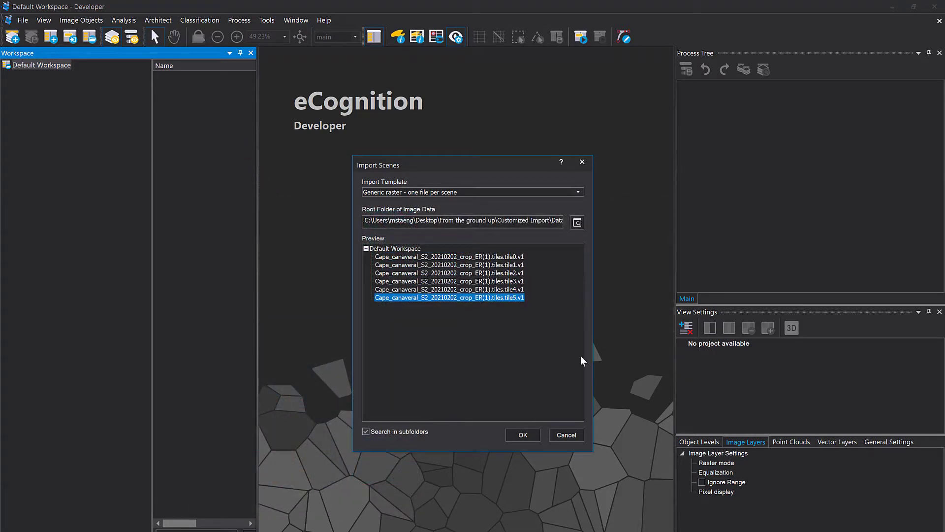
{"action": "left_click", "coordinate": [525, 434]}
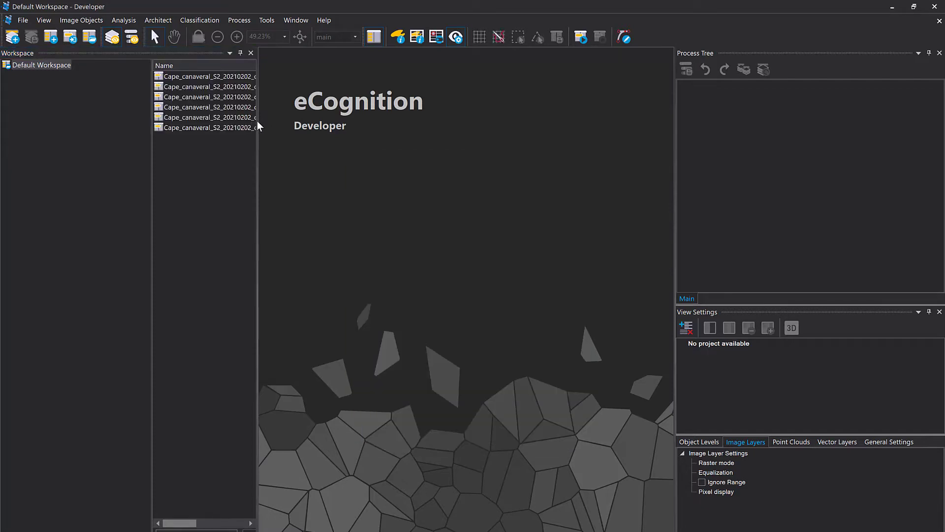
Open imported tile projects in turn up to tile4 and inspect its image layer names.
{"action": "double_click", "coordinate": [196, 88]}
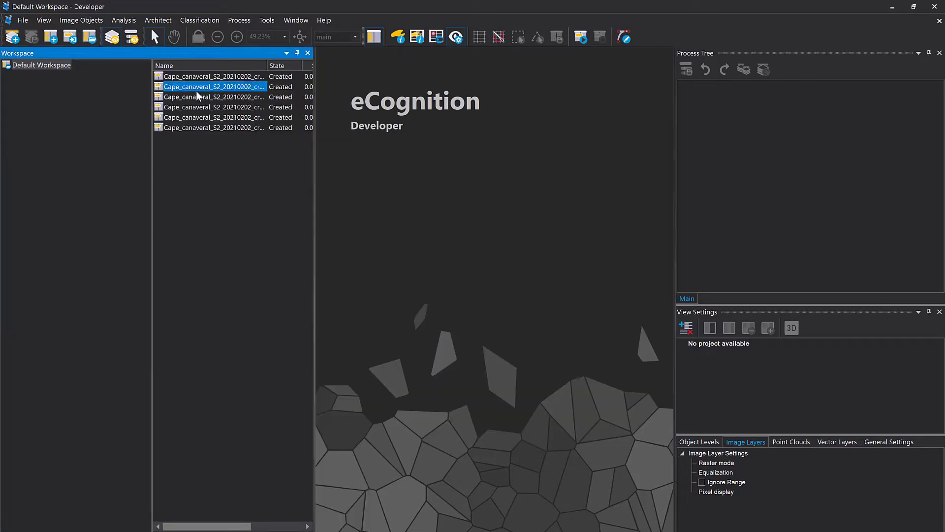
{"action": "left_click", "coordinate": [200, 106]}
{"action": "double_click", "coordinate": [192, 109]}
{"action": "double_click", "coordinate": [196, 117]}
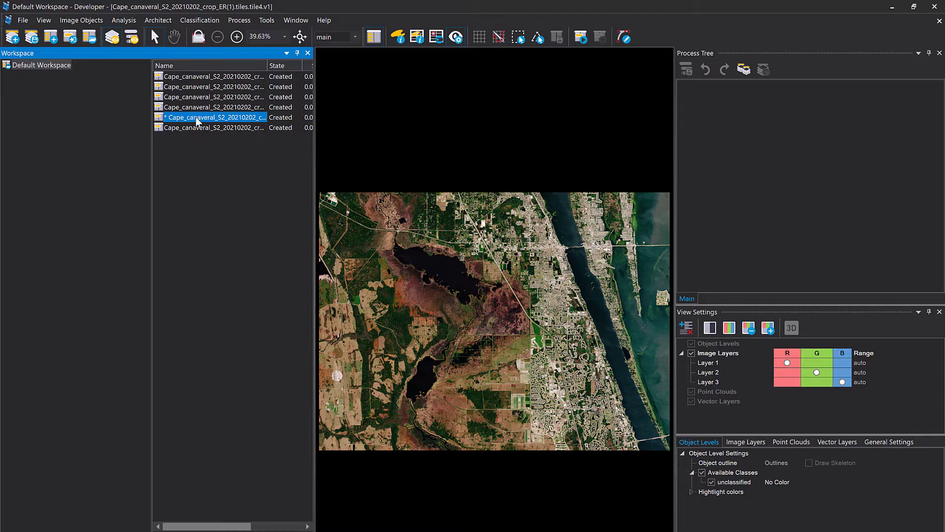
{"action": "left_click", "coordinate": [731, 377]}
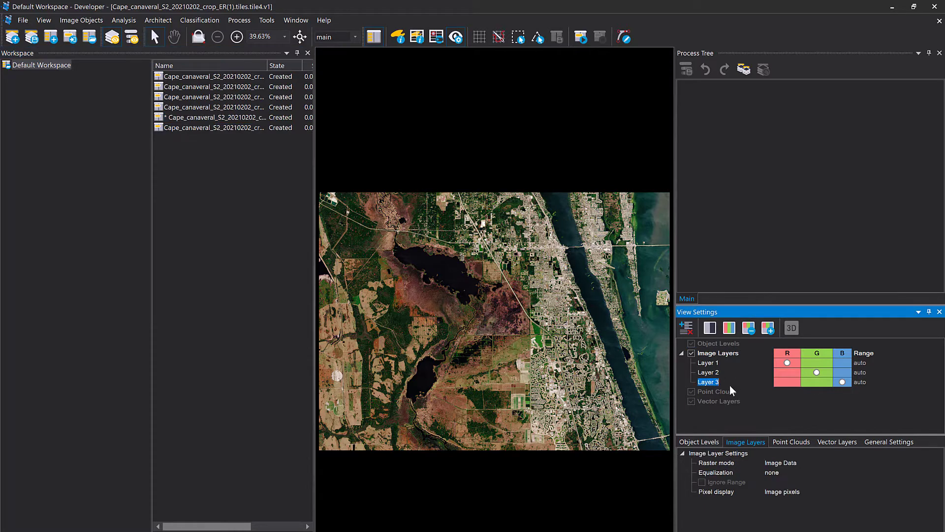
{"action": "left_click", "coordinate": [723, 382]}
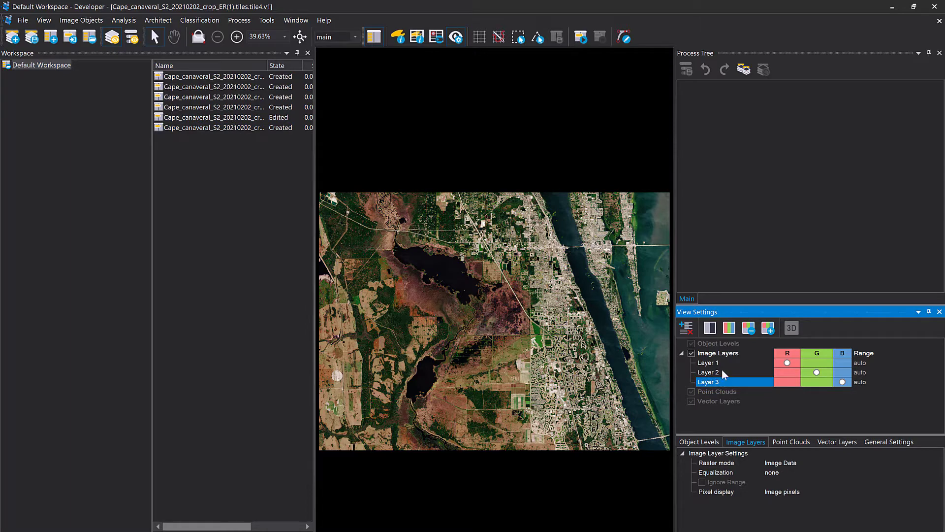
{"action": "left_click", "coordinate": [725, 374]}
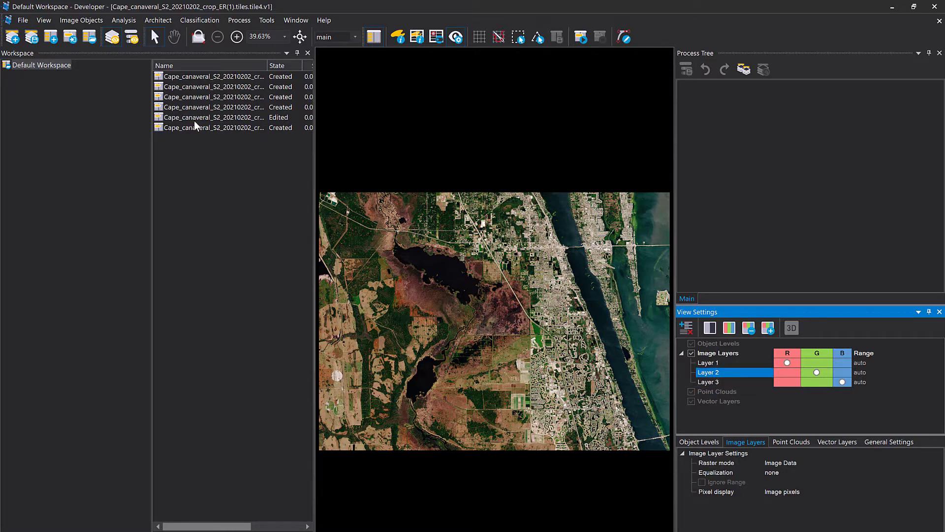
Delete all six tile projects from the workspace, discarding the unsaved changes.
{"action": "left_click", "coordinate": [232, 127]}
{"action": "left_click", "coordinate": [229, 79], "text": "shift"}
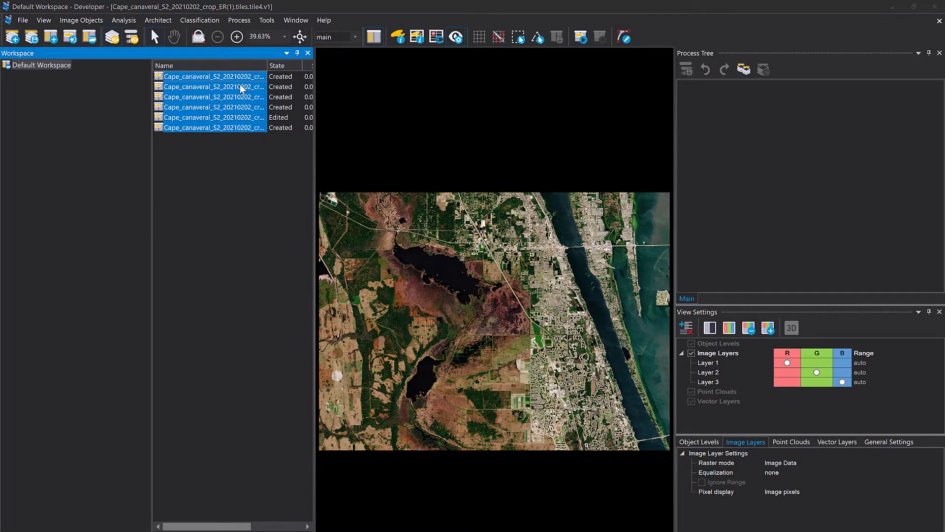
{"action": "key", "text": "Delete"}
{"action": "left_click", "coordinate": [463, 338]}
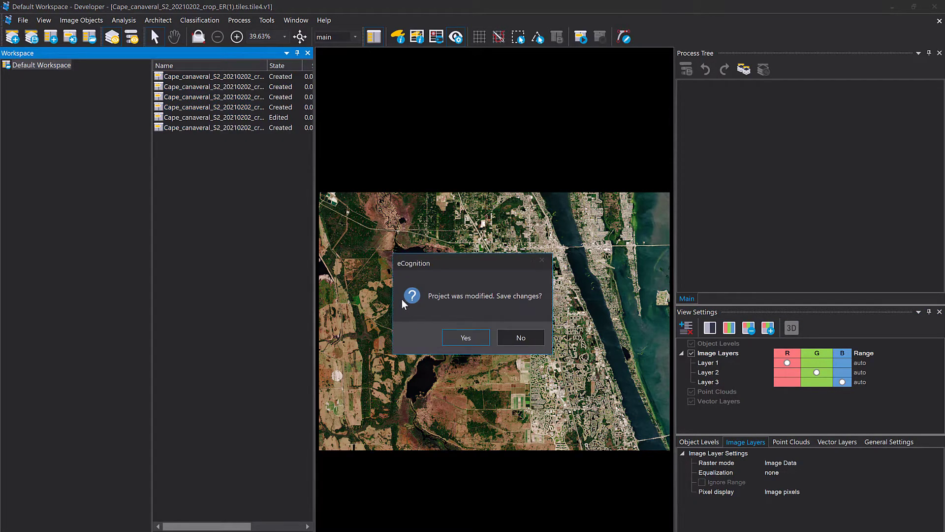
{"action": "left_click", "coordinate": [514, 340]}
Start a customized import for the workspace and name it Space Coast Import.
{"action": "right_click", "coordinate": [64, 100]}
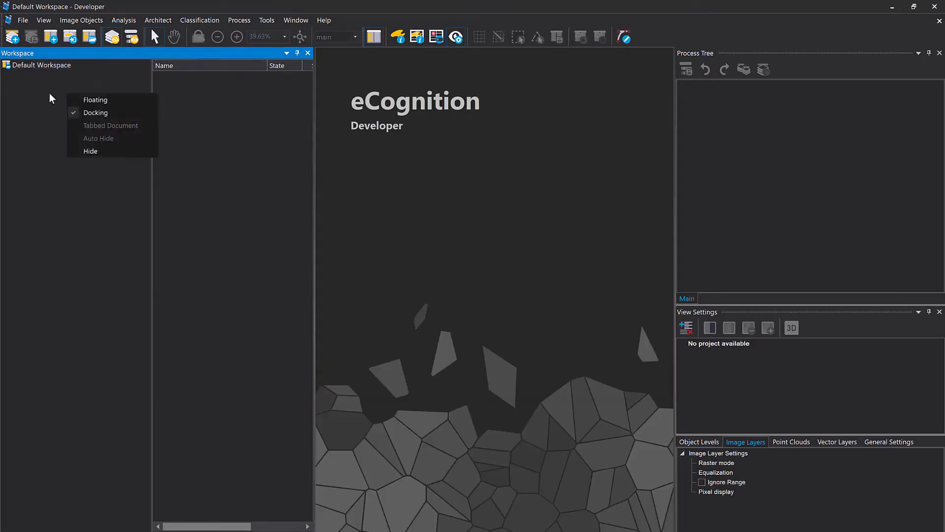
{"action": "right_click", "coordinate": [42, 66]}
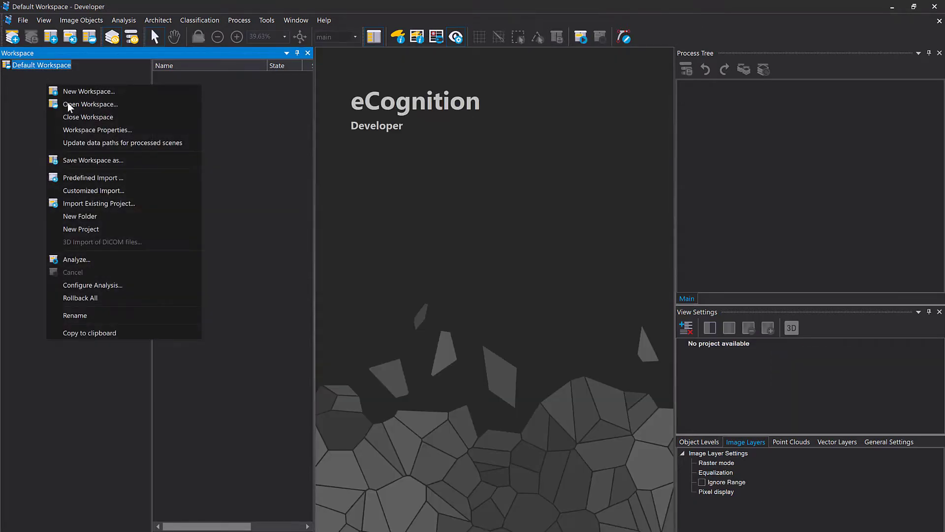
{"action": "left_click", "coordinate": [134, 191]}
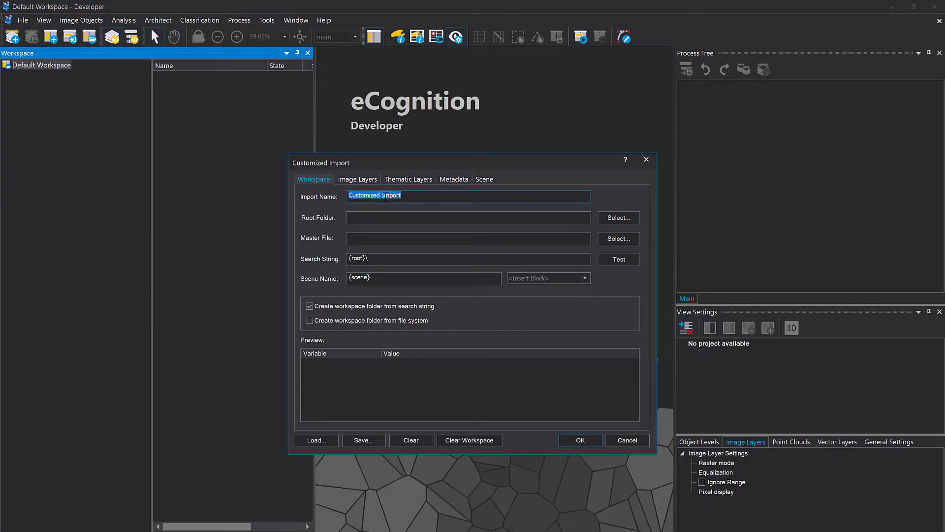
{"action": "type", "text": "Space"}
{"action": "type", "text": " Coast Imp"}
{"action": "type", "text": "ro"}
{"action": "key", "text": "BackSpace"}
{"action": "key", "text": "BackSpace"}
{"action": "key", "text": "BackSpace"}
{"action": "type", "text": "ort"}
Set the Tiles folder as the import's root folder and Cape_canaveral_S2_20210202_crop_ER(1).tiles.tile0.v1.tif as its master file.
{"action": "left_click", "coordinate": [348, 217]}
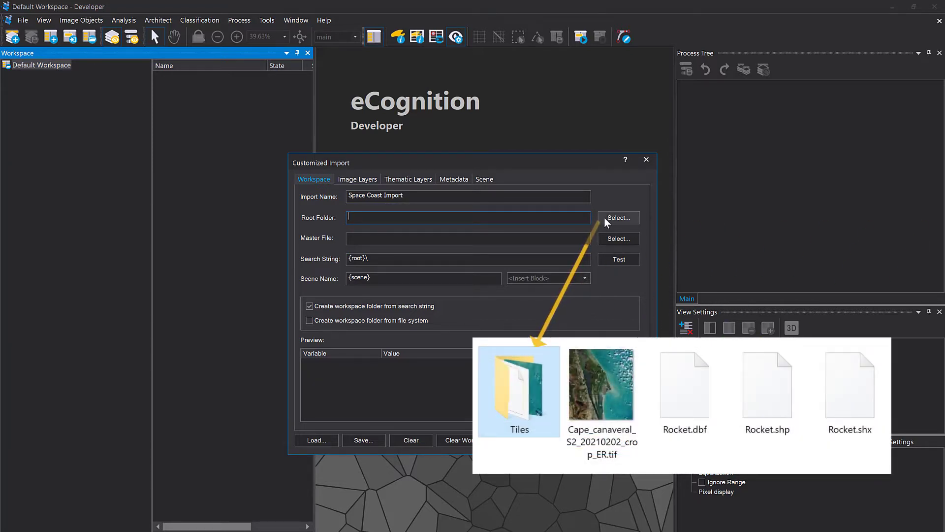
{"action": "left_click", "coordinate": [604, 217]}
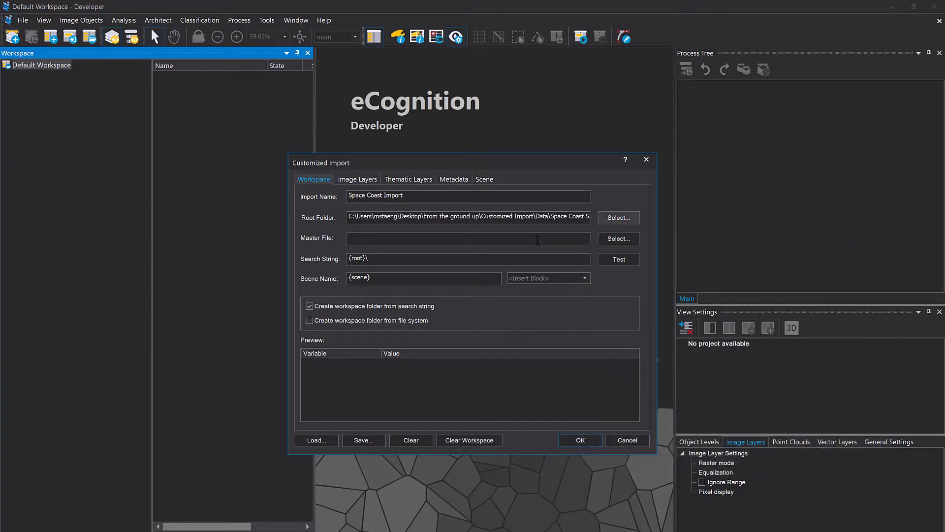
{"action": "left_click", "coordinate": [625, 241]}
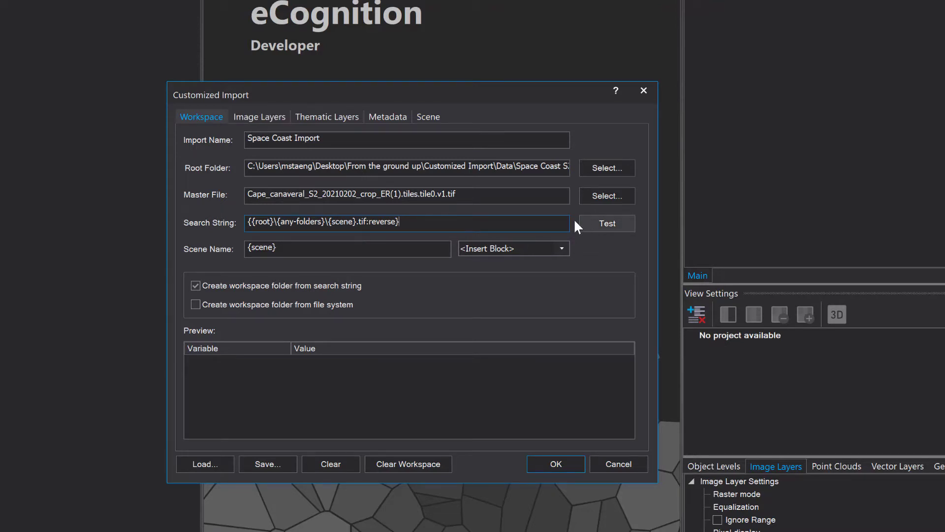
Set the image layer aliases for channels 1, 2 and 3 to red, green and blue.
{"action": "left_click", "coordinate": [276, 118]}
{"action": "left_click", "coordinate": [382, 224]}
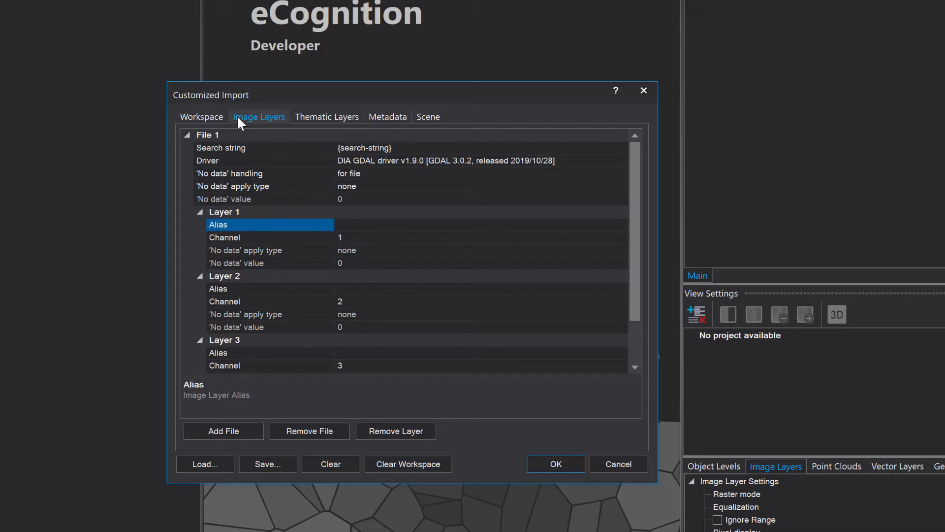
{"action": "scroll", "coordinate": [404, 274], "scroll_direction": "down", "scroll_amount": 3}
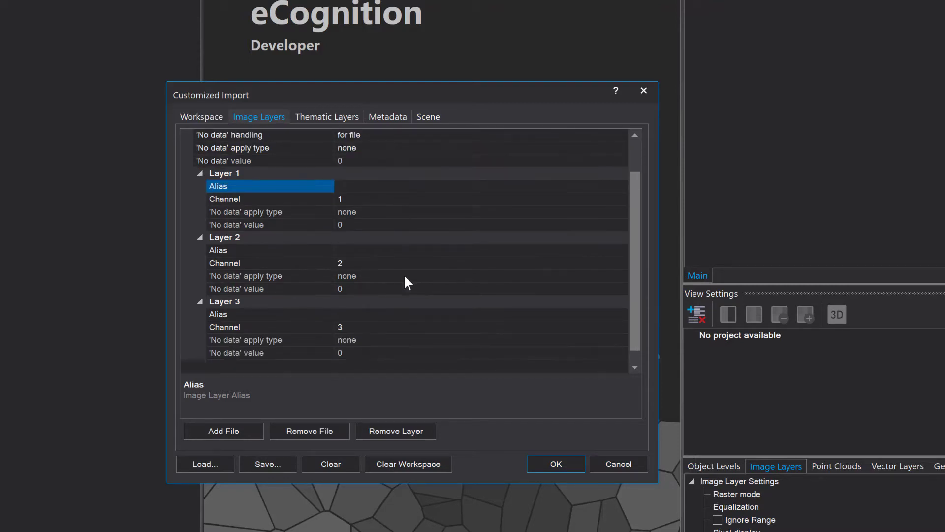
{"action": "scroll", "coordinate": [405, 277], "scroll_direction": "up", "scroll_amount": 1}
{"action": "type", "text": "red"}
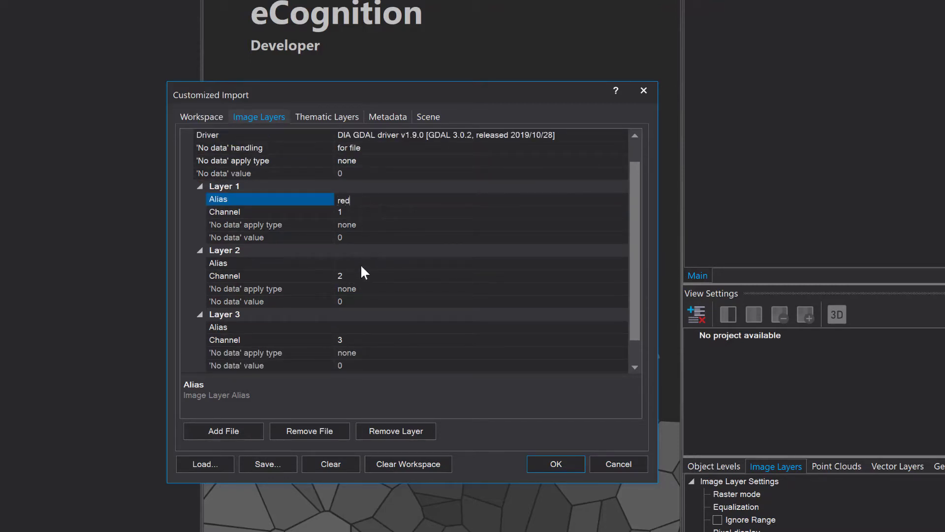
{"action": "left_click", "coordinate": [361, 266]}
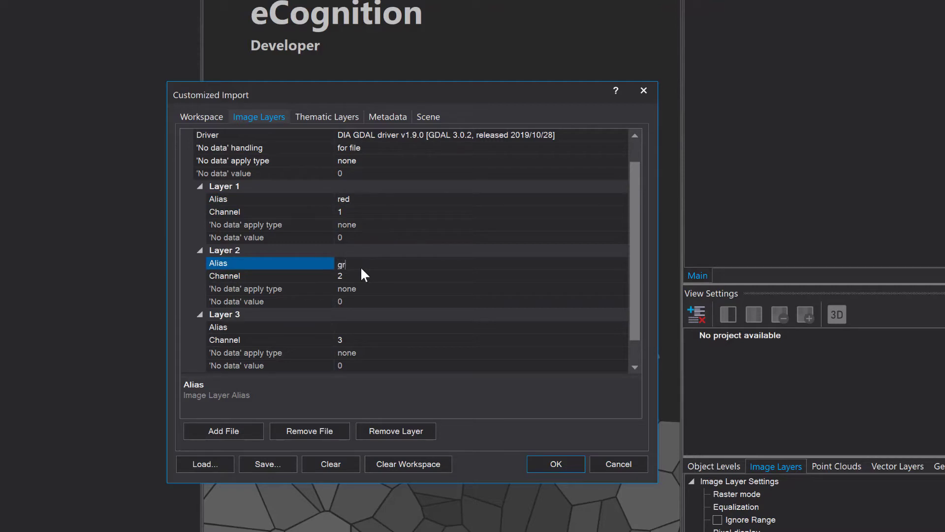
{"action": "left_click", "coordinate": [375, 330]}
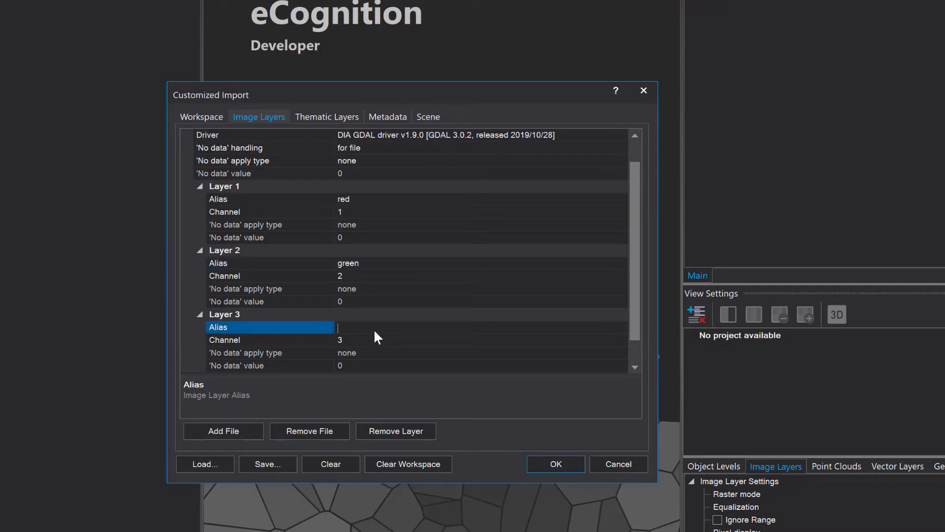
{"action": "type", "text": "blue"}
{"action": "scroll", "coordinate": [427, 184], "scroll_direction": "down", "scroll_amount": 2}
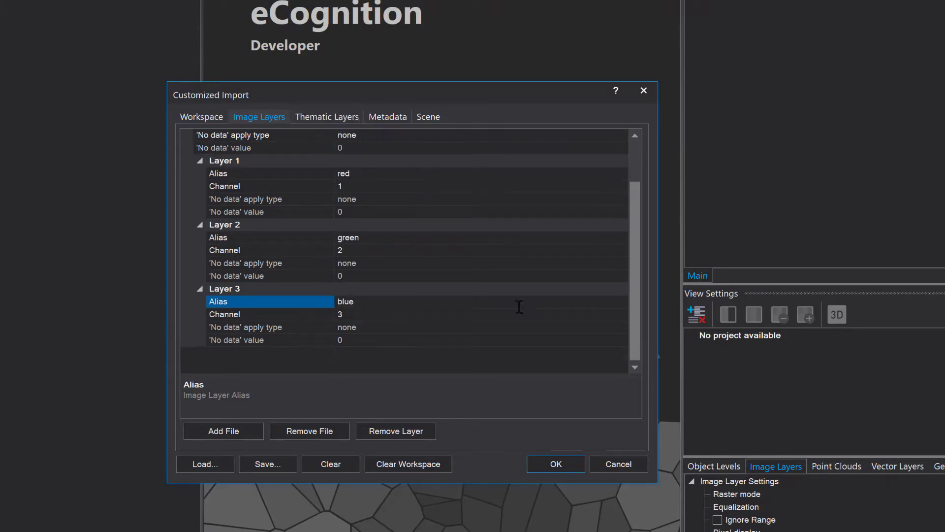
{"action": "scroll", "coordinate": [406, 238], "scroll_direction": "up", "scroll_amount": 2}
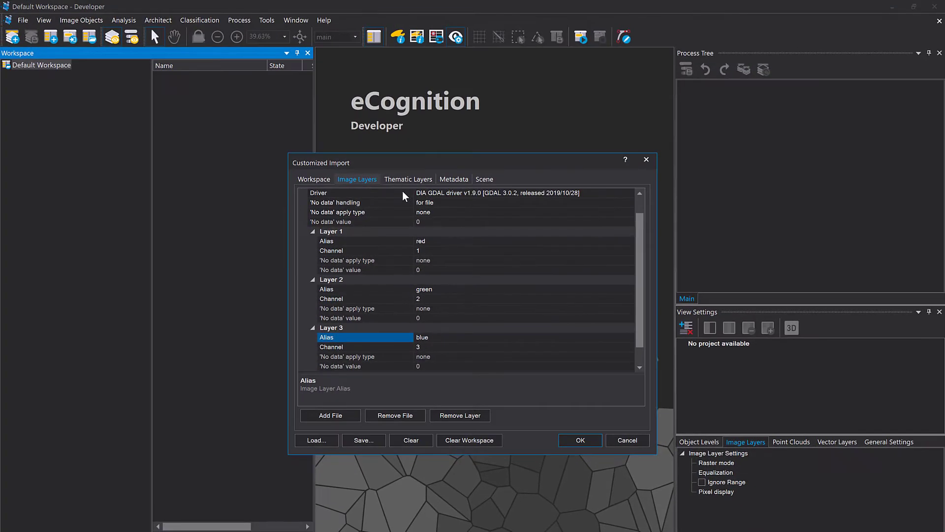
Add a thematic layer with its geometry taken from a file and the alias Rocket.
{"action": "left_click", "coordinate": [407, 180]}
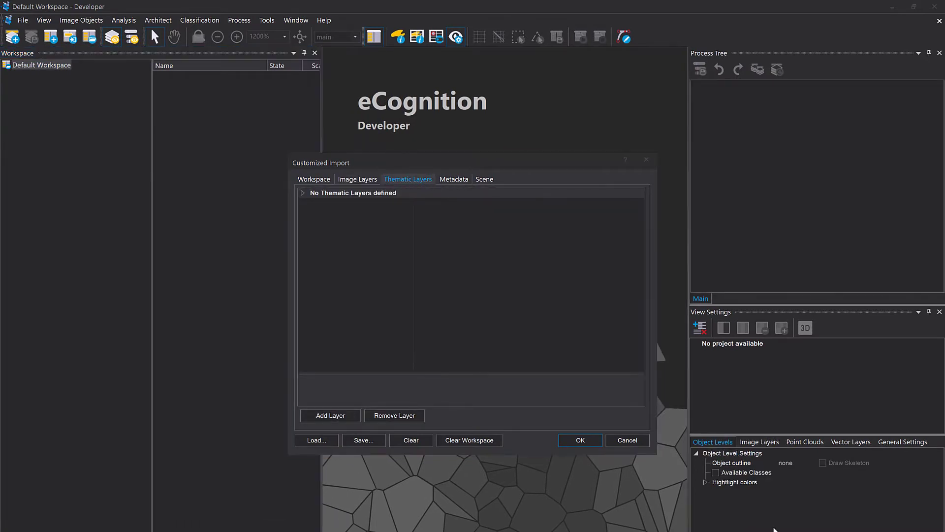
{"action": "left_click", "coordinate": [344, 415]}
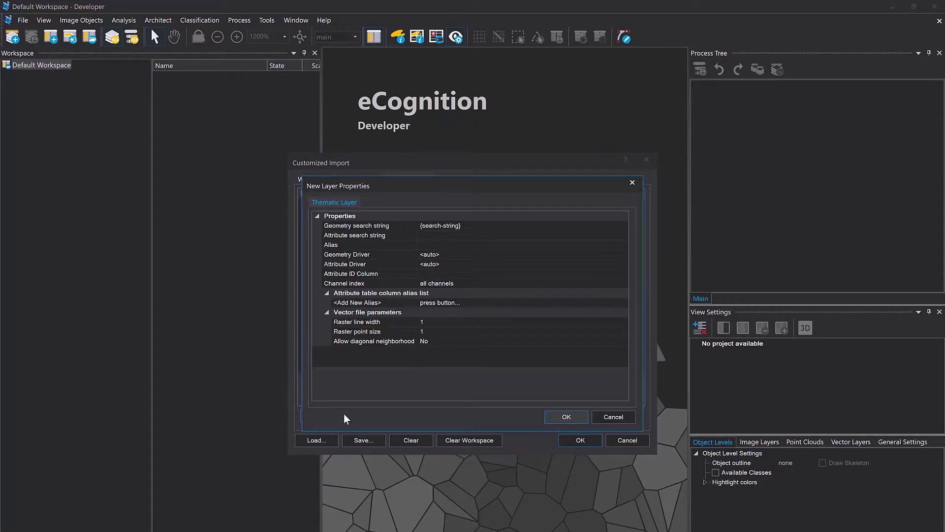
{"action": "left_click", "coordinate": [624, 225]}
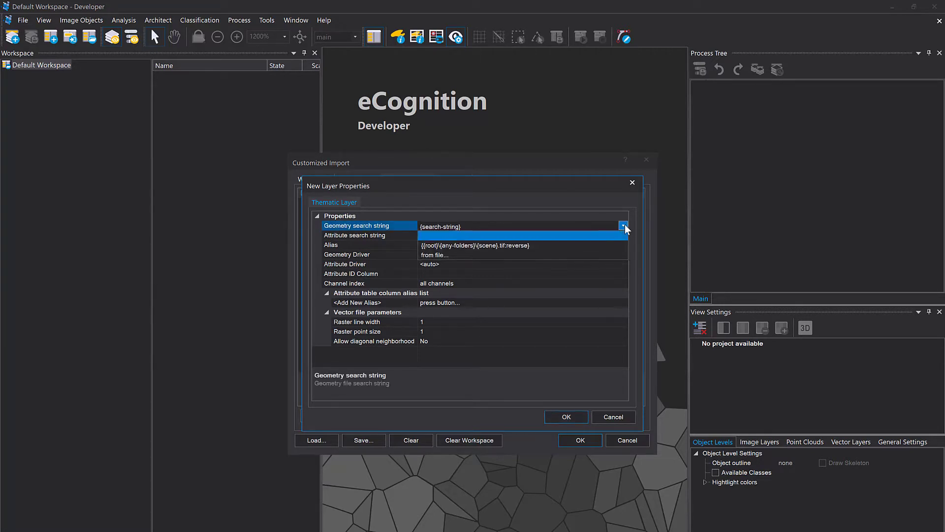
{"action": "left_click", "coordinate": [555, 255]}
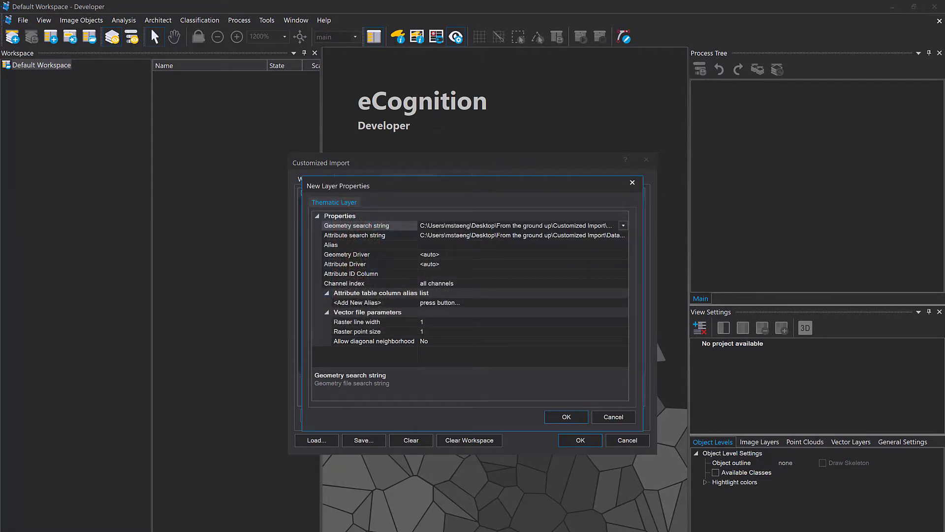
{"action": "left_click", "coordinate": [523, 249]}
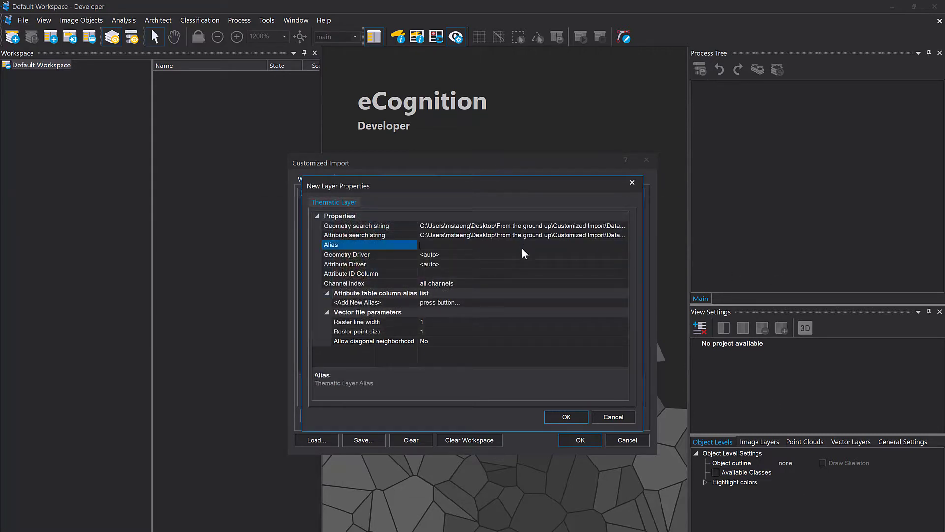
{"action": "type", "text": "Rocket"}
{"action": "left_click", "coordinate": [567, 417]}
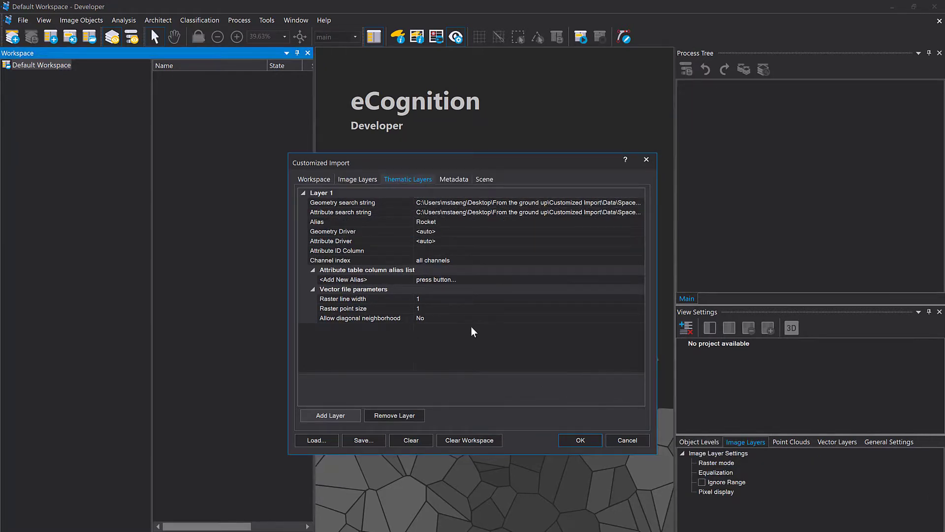
Run the Space Coast Import and widen the workspace pane and its Name column.
{"action": "left_click", "coordinate": [329, 179]}
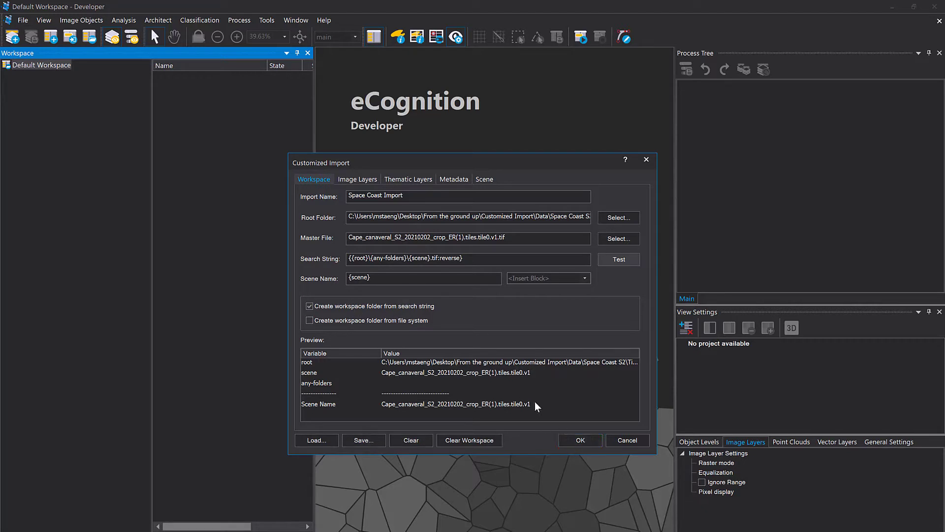
{"action": "left_click", "coordinate": [581, 440]}
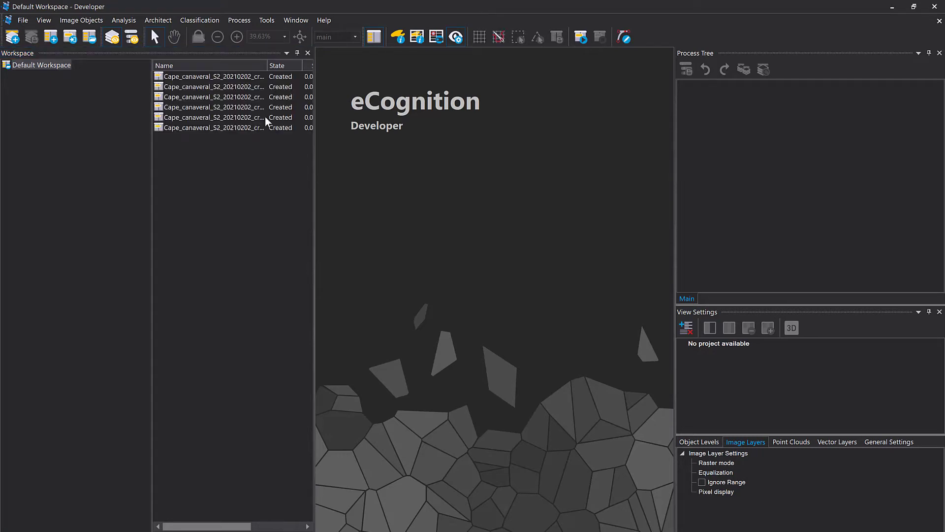
{"action": "left_click_drag", "start_coordinate": [314, 95], "coordinate": [363, 96]}
{"action": "left_click_drag", "start_coordinate": [267, 66], "coordinate": [309, 66]}
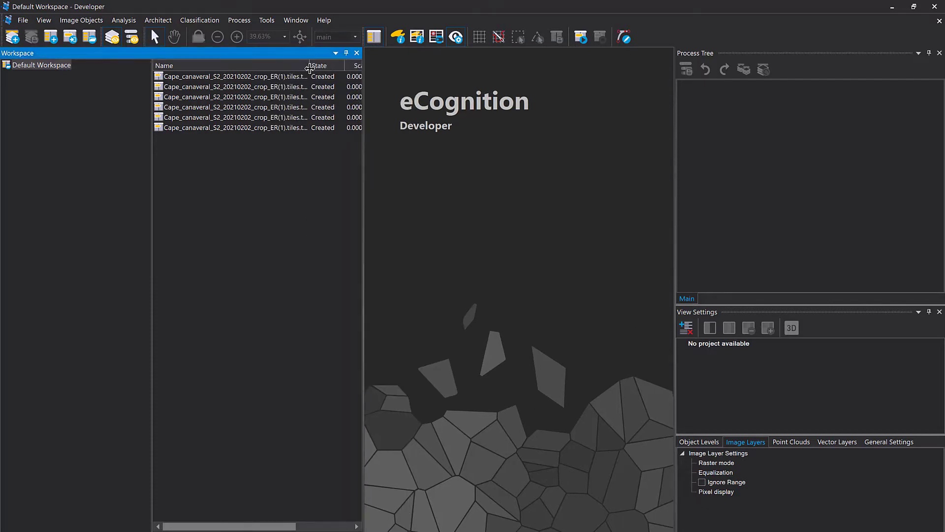
Open the tile0 project and display its Rocket vector layer with a thicker yellow outline.
{"action": "double_click", "coordinate": [228, 79]}
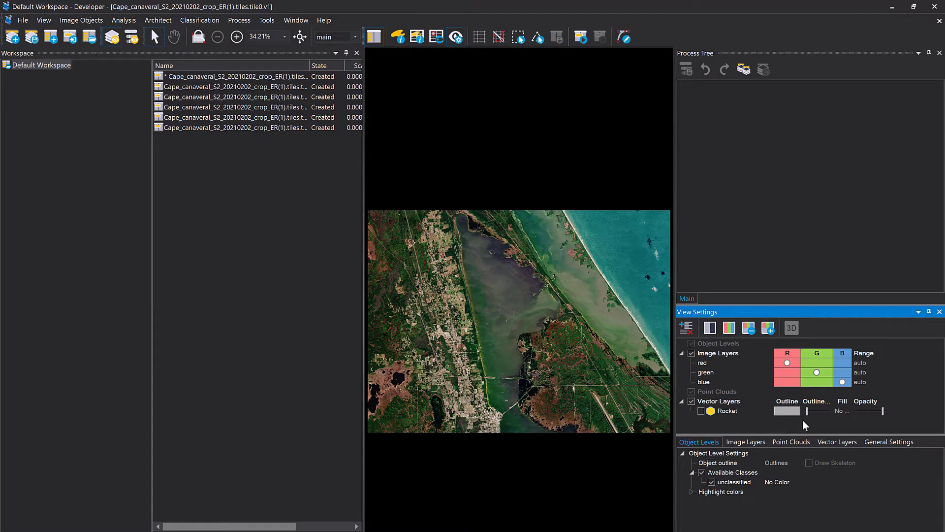
{"action": "left_click", "coordinate": [737, 370]}
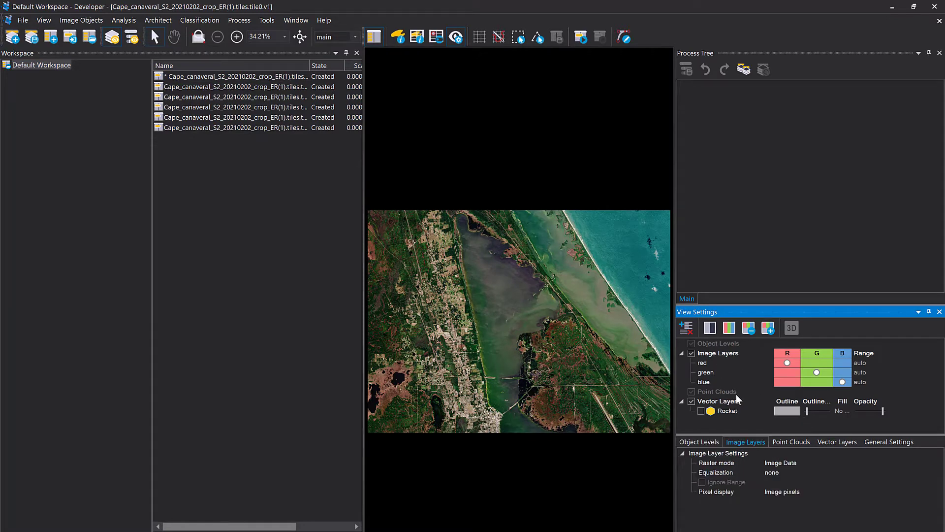
{"action": "left_click", "coordinate": [702, 411]}
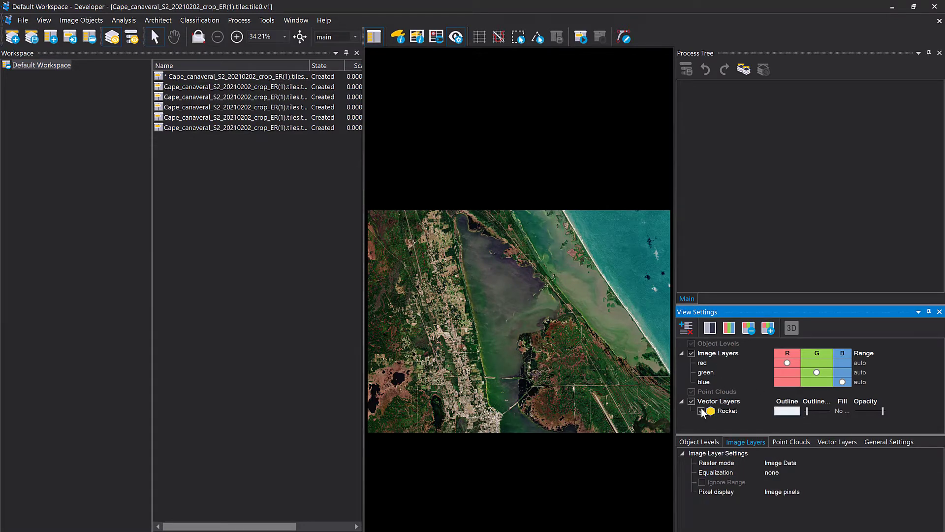
{"action": "left_click_drag", "start_coordinate": [805, 412], "coordinate": [816, 411]}
{"action": "left_click", "coordinate": [788, 411]}
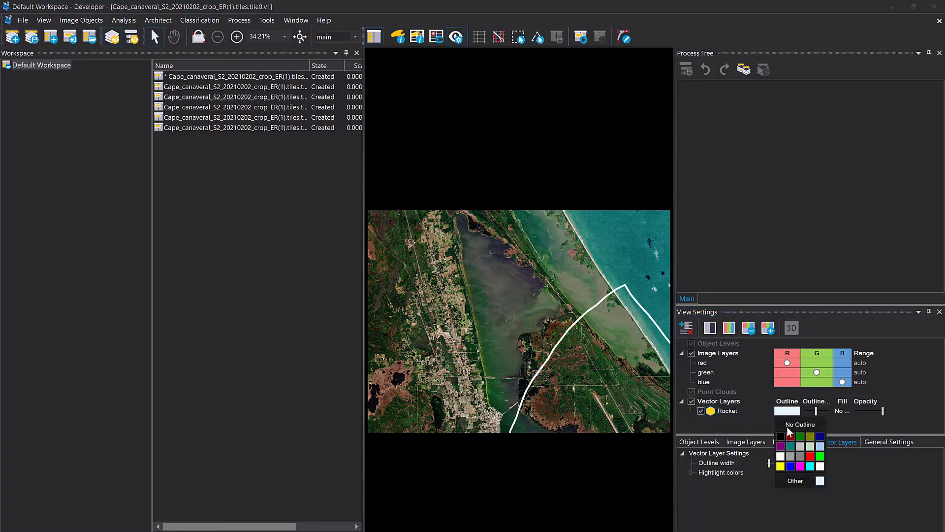
{"action": "left_click", "coordinate": [780, 466]}
Open tile4, tile3, tile1, tile5 and tile2 in turn to inspect the Rocket overlay, and widen the project list to fit the full names.
{"action": "double_click", "coordinate": [279, 120]}
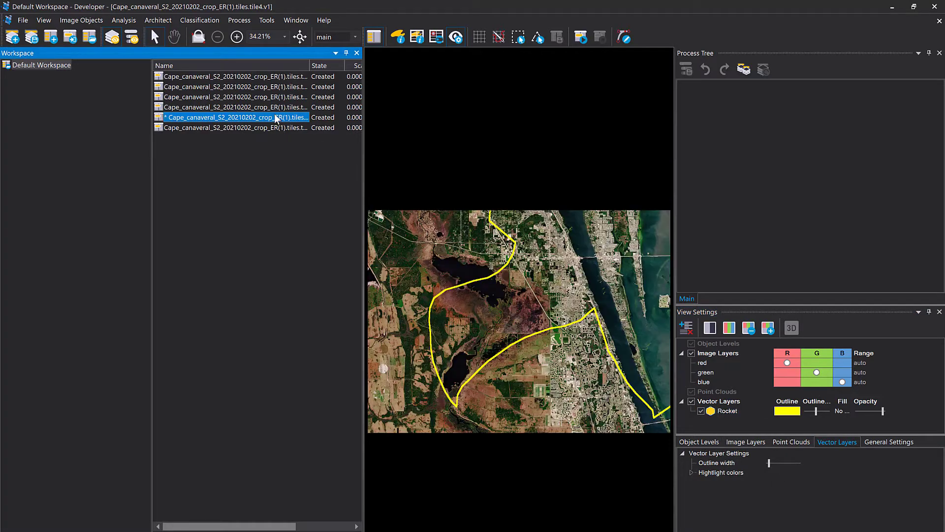
{"action": "double_click", "coordinate": [269, 107]}
{"action": "double_click", "coordinate": [265, 90]}
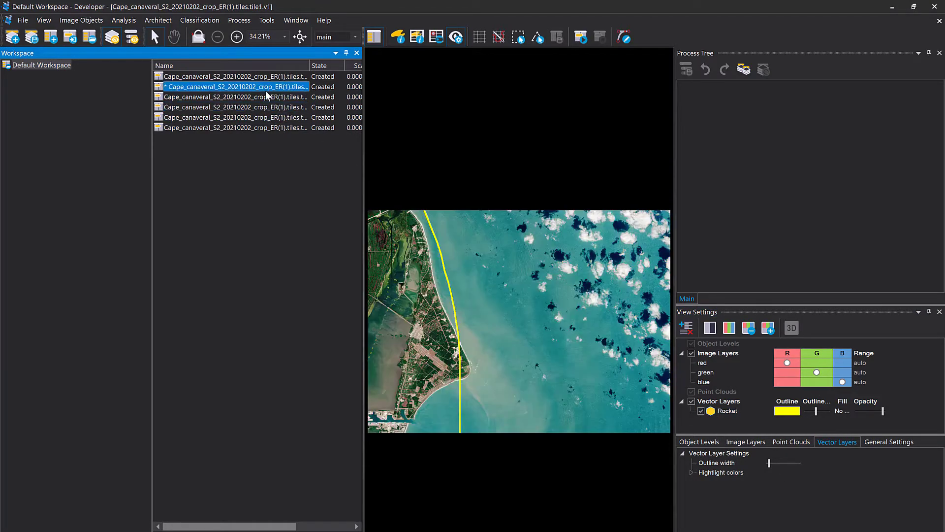
{"action": "left_click", "coordinate": [251, 121]}
{"action": "double_click", "coordinate": [251, 128]}
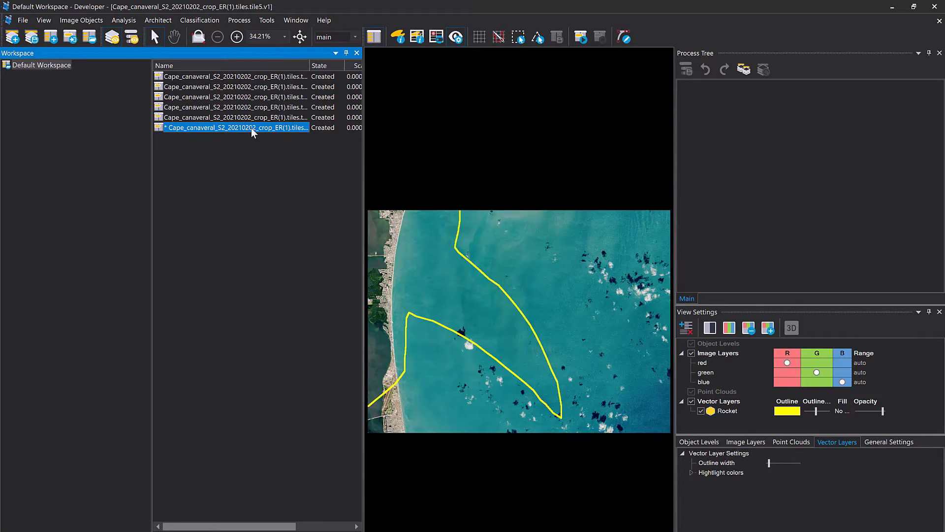
{"action": "double_click", "coordinate": [239, 97]}
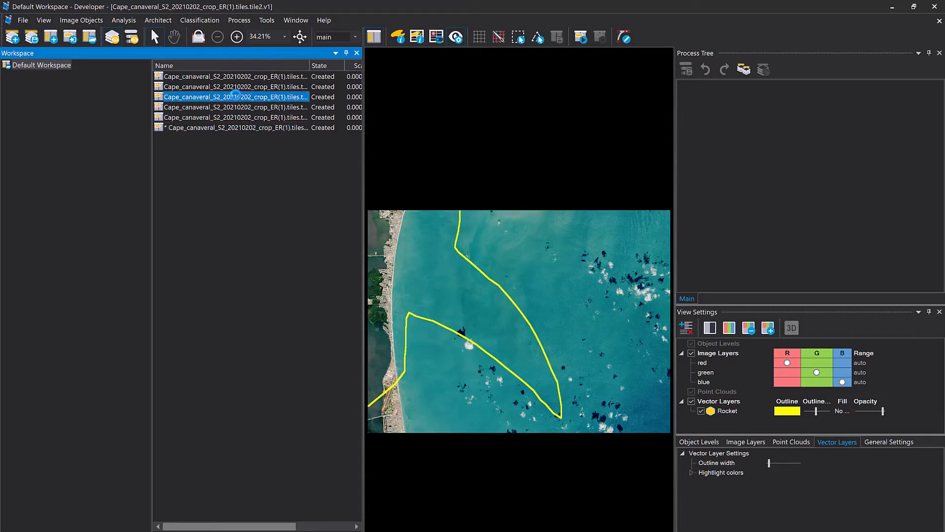
{"action": "double_click", "coordinate": [309, 66]}
{"action": "left_click_drag", "start_coordinate": [364, 99], "coordinate": [388, 113]}
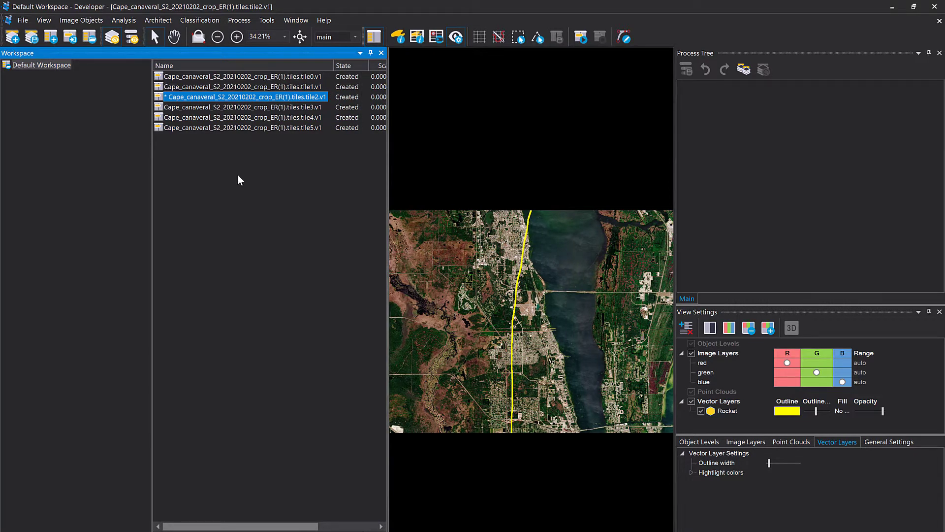
Save the workspace's customized import settings as Space Coast Import.xml and try to run the same import again.
{"action": "left_click", "coordinate": [41, 65]}
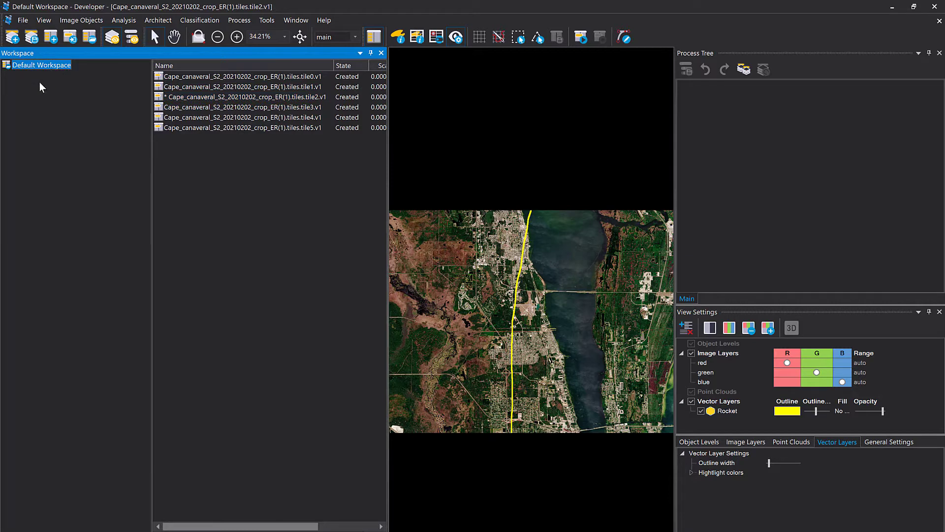
{"action": "right_click", "coordinate": [39, 81]}
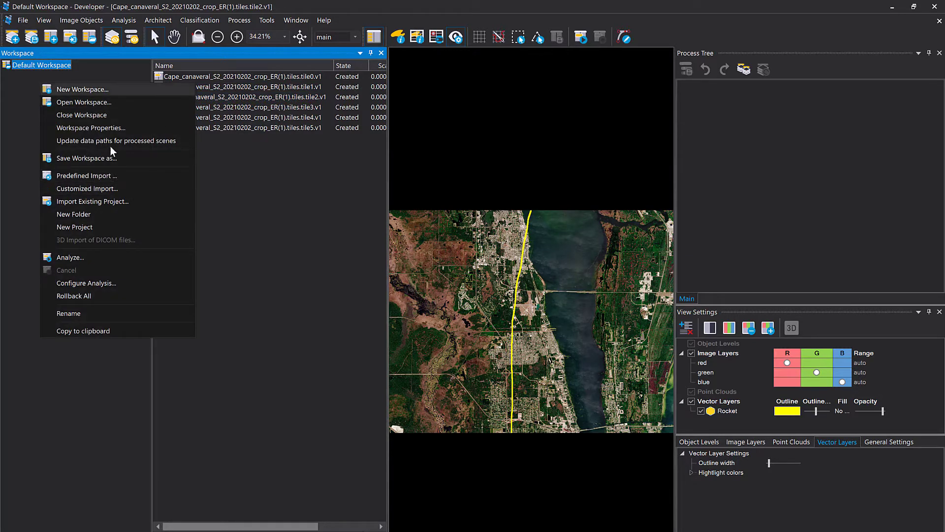
{"action": "left_click", "coordinate": [116, 188]}
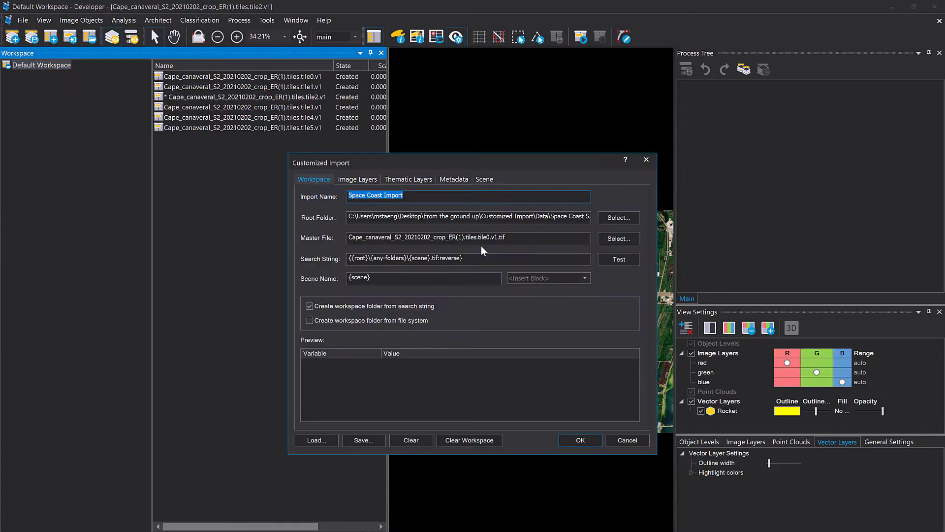
{"action": "left_click", "coordinate": [368, 218]}
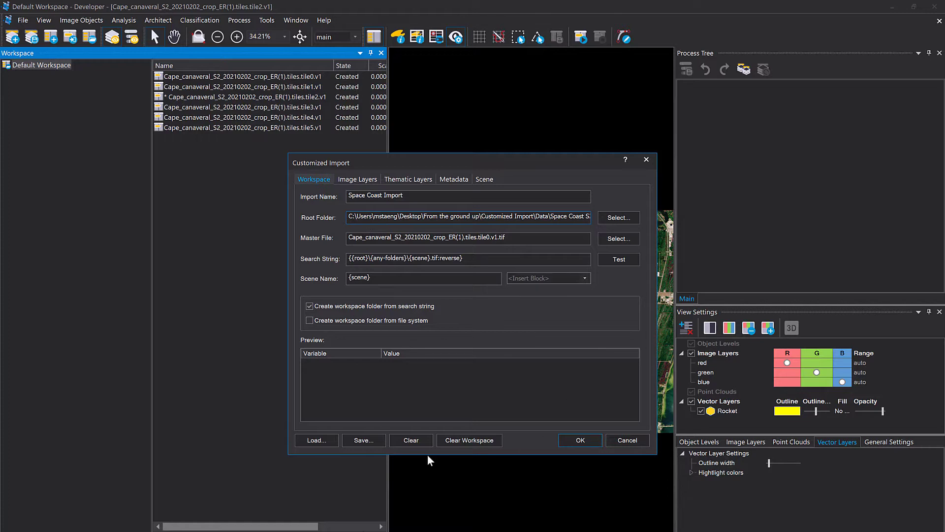
{"action": "left_click", "coordinate": [372, 438]}
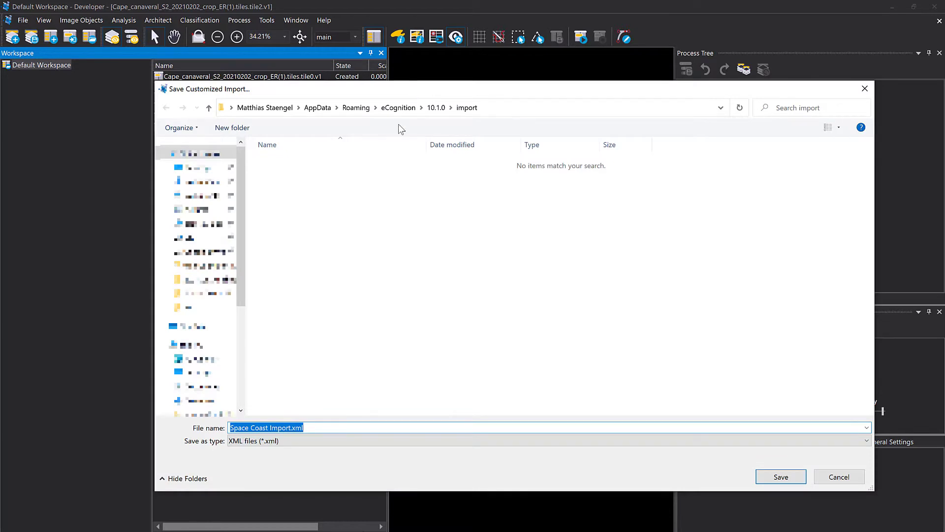
{"action": "left_click", "coordinate": [277, 428]}
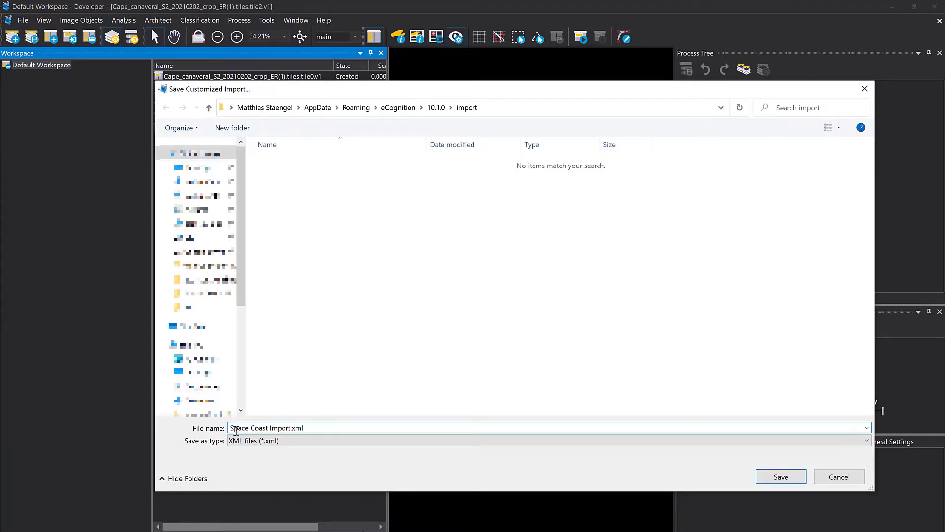
{"action": "left_click", "coordinate": [780, 477]}
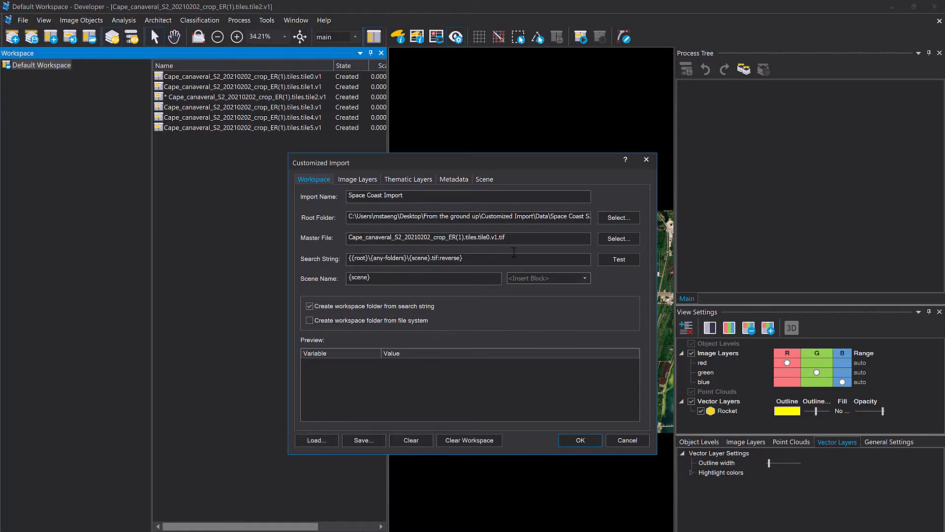
{"action": "left_click", "coordinate": [580, 440]}
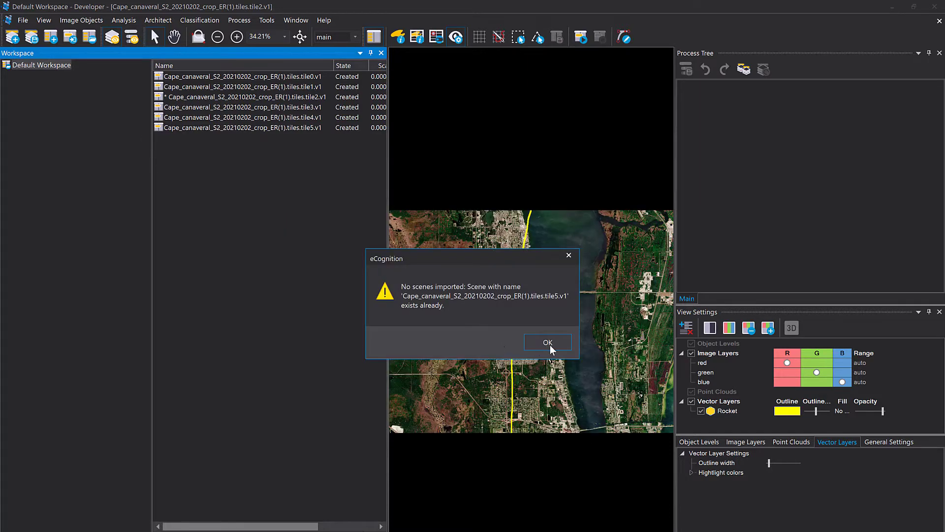
{"action": "left_click", "coordinate": [550, 346]}
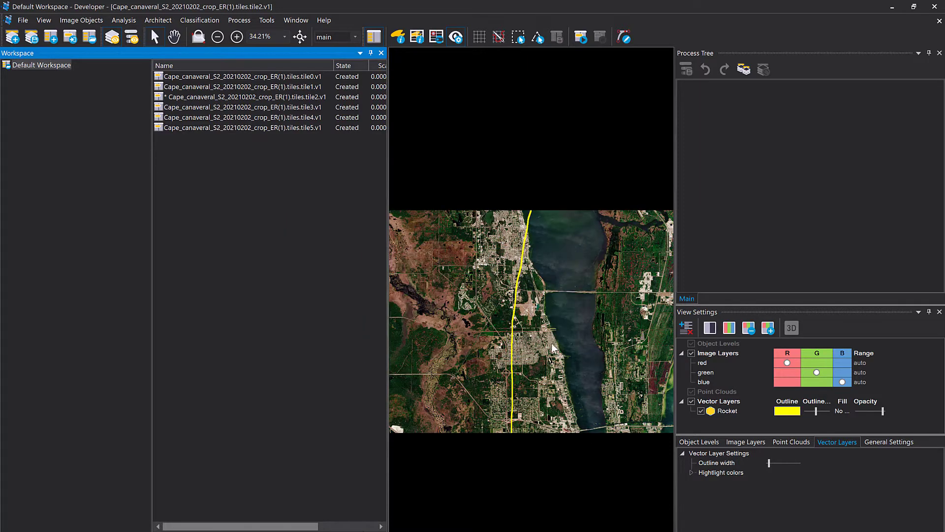
{"action": "right_click", "coordinate": [61, 84]}
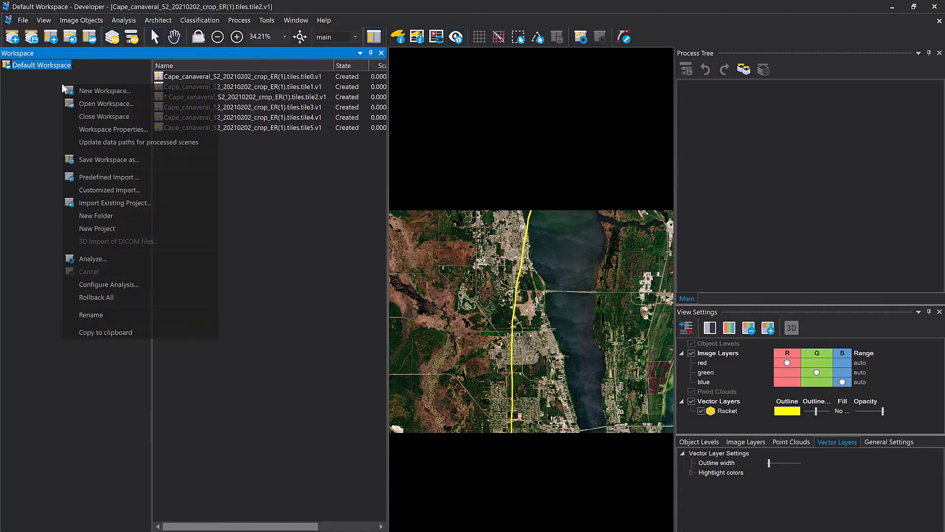
{"action": "left_click", "coordinate": [129, 177]}
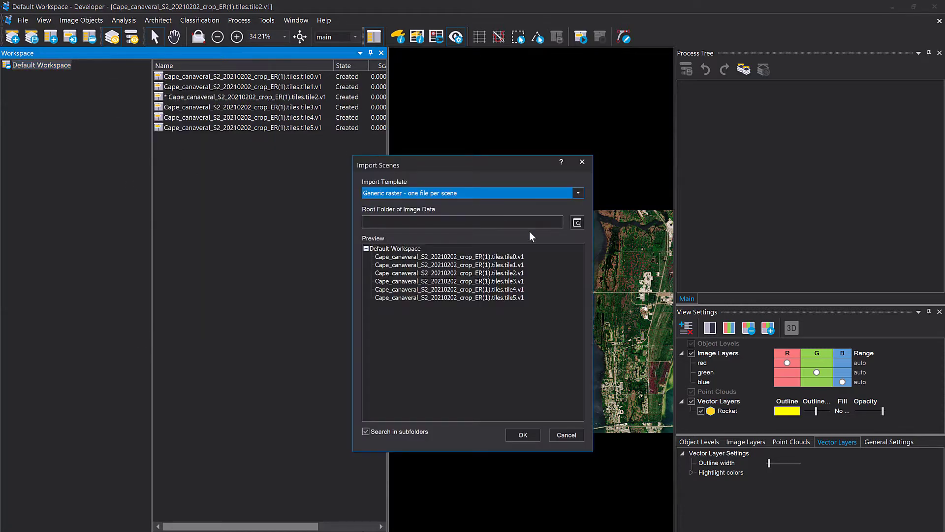
{"action": "left_click", "coordinate": [571, 193]}
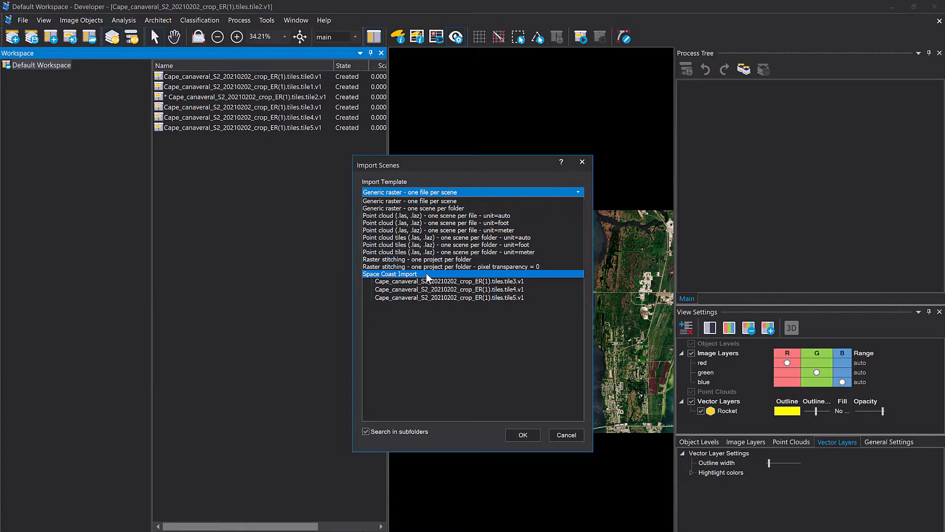
{"action": "left_click", "coordinate": [427, 273]}
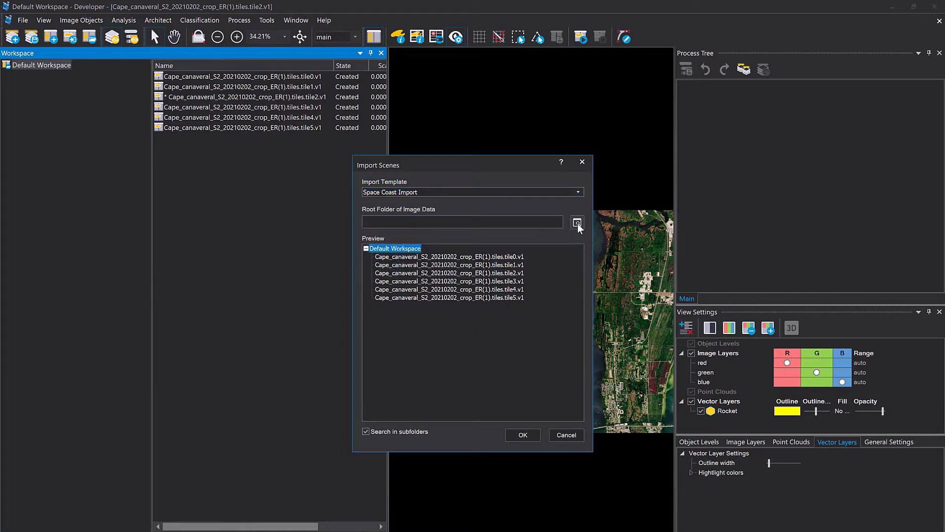
{"action": "left_click", "coordinate": [583, 162]}
Remove all six Cape Canaveral tile projects, tile0 to tile5, from the workspace.
{"action": "left_click", "coordinate": [193, 79]}
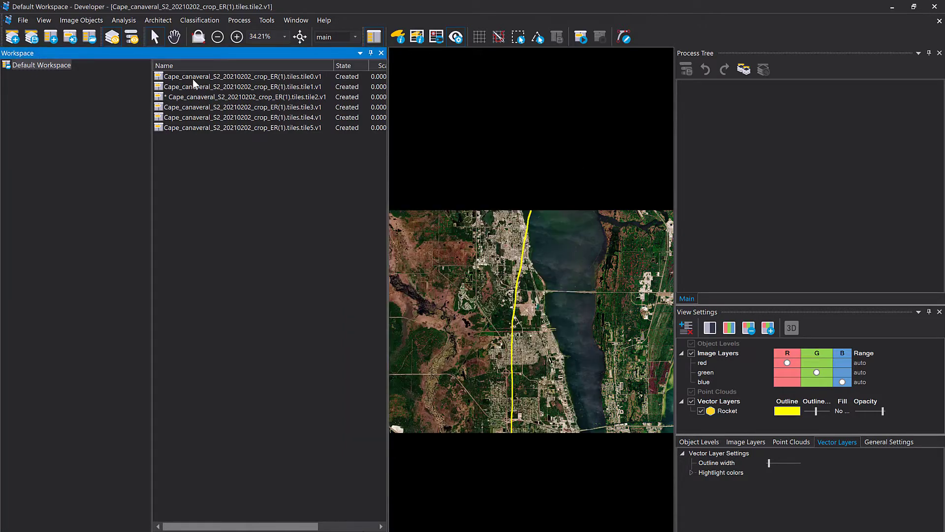
{"action": "left_click", "coordinate": [197, 128], "text": "shift"}
{"action": "key", "text": "Delete"}
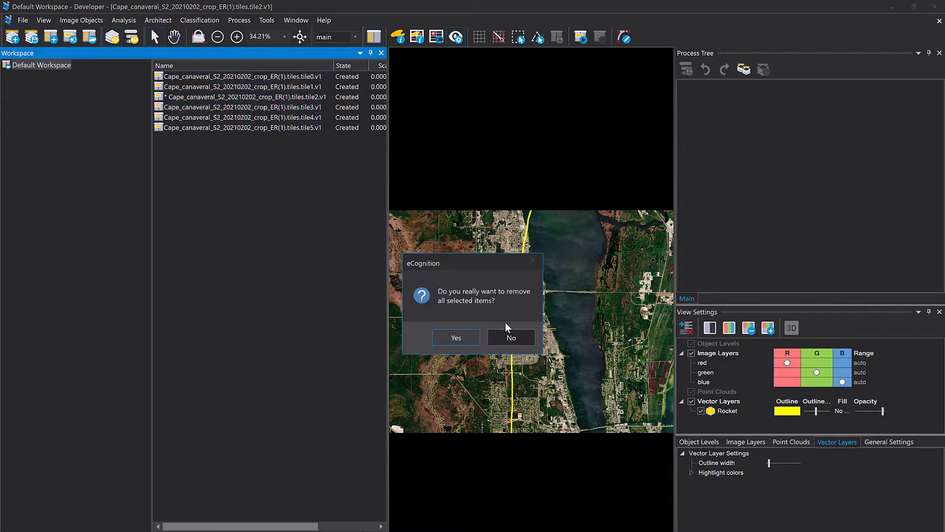
{"action": "left_click", "coordinate": [460, 335]}
Run a predefined import with the Space Coast Import template, using the Customized Import data folder as the root folder.
{"action": "right_click", "coordinate": [31, 66]}
{"action": "left_click", "coordinate": [151, 212]}
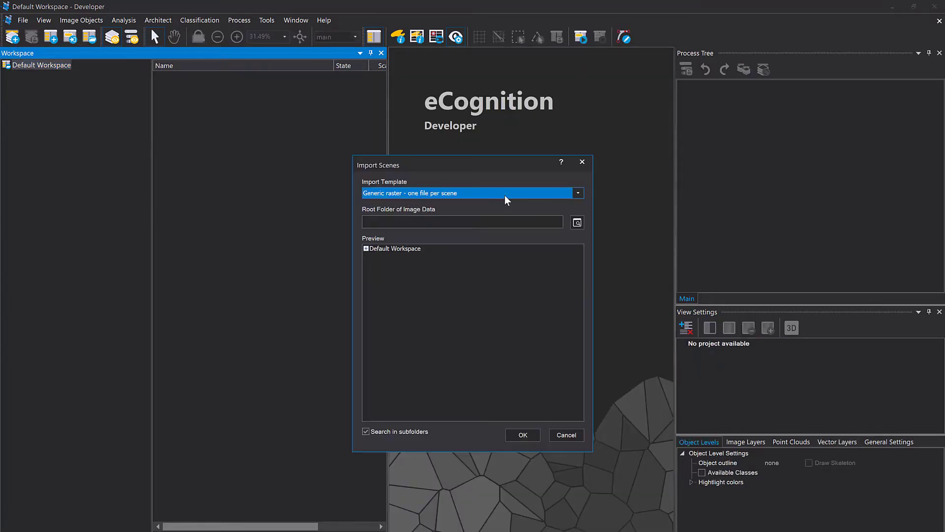
{"action": "left_click", "coordinate": [574, 195]}
{"action": "left_click", "coordinate": [448, 274]}
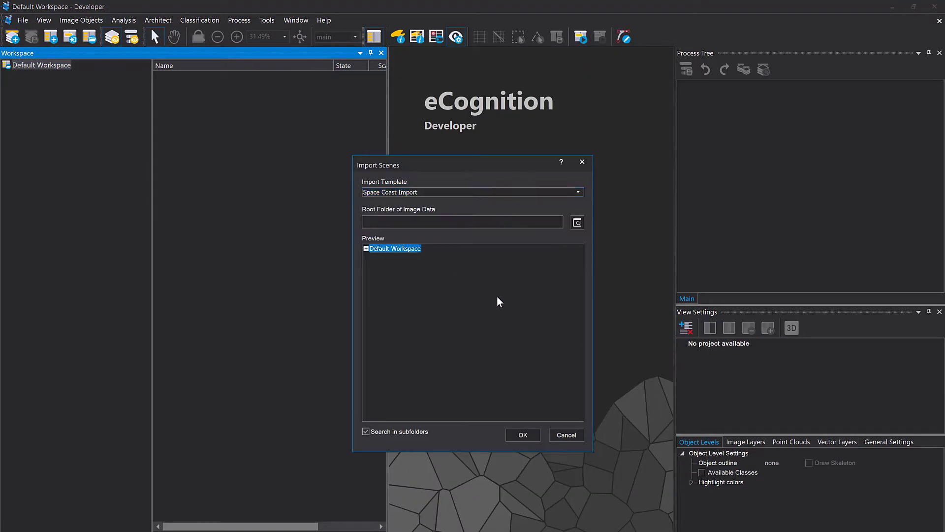
{"action": "left_click", "coordinate": [583, 222]}
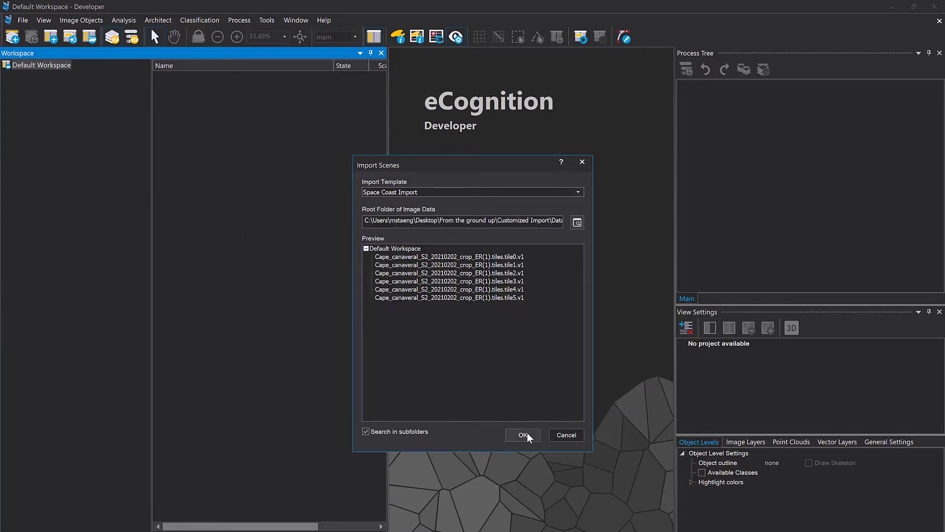
{"action": "left_click", "coordinate": [523, 435]}
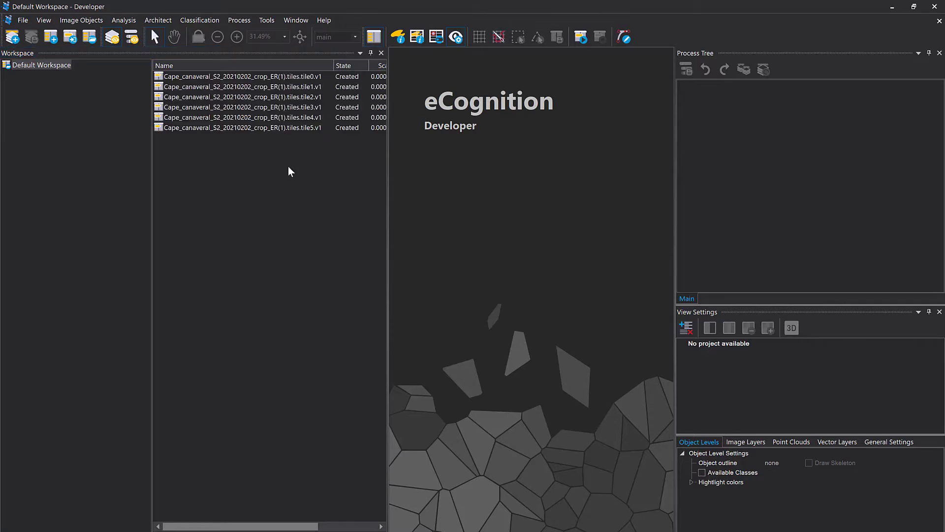
Open the re-imported tile2 and tile4 projects and inspect their image layer names and Rocket vector overlay.
{"action": "double_click", "coordinate": [225, 98]}
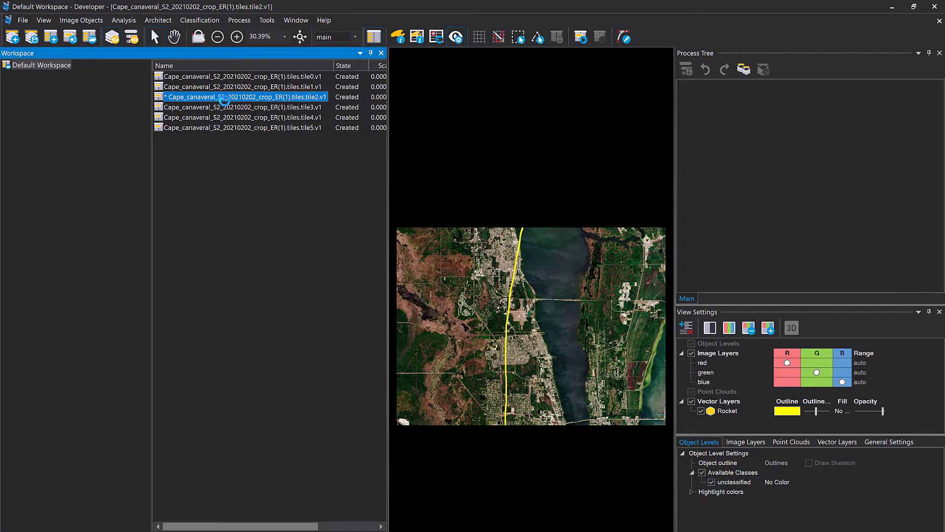
{"action": "double_click", "coordinate": [224, 118]}
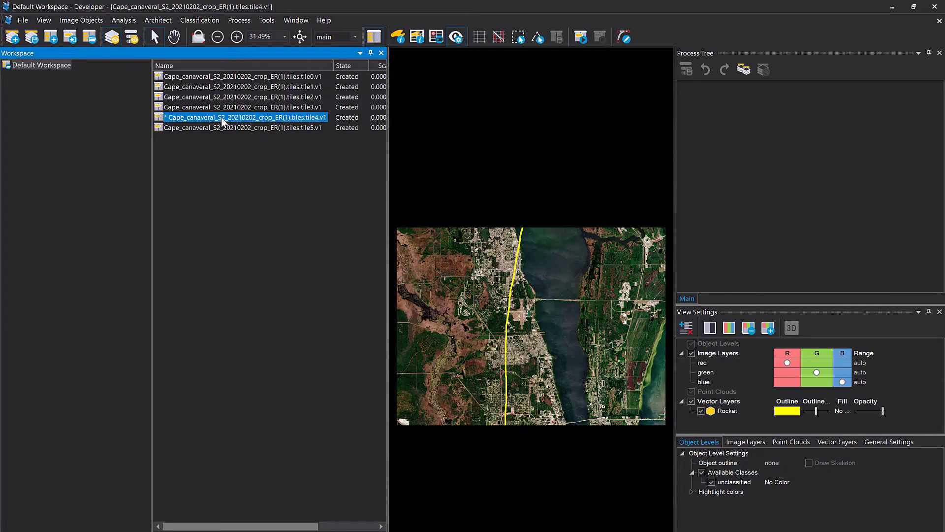
{"action": "left_click", "coordinate": [732, 364]}
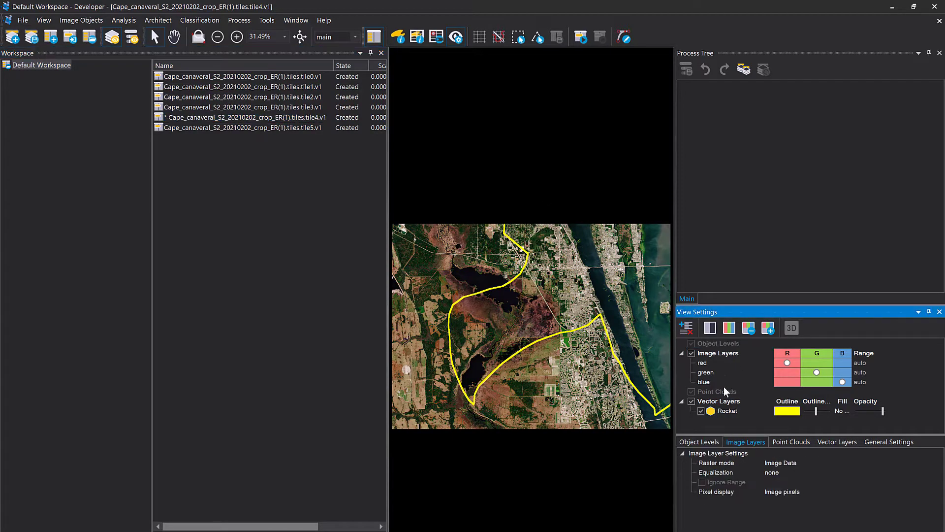
{"action": "left_click", "coordinate": [224, 129]}
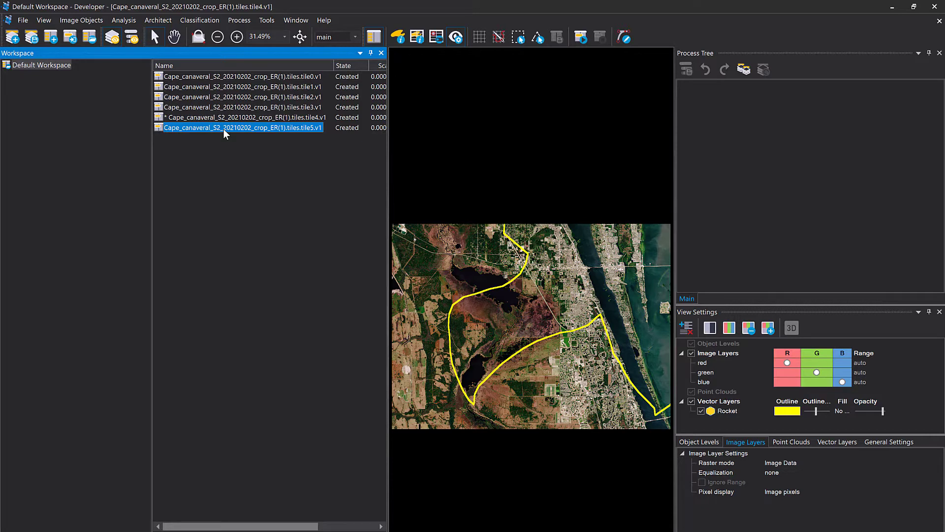
{"action": "left_click", "coordinate": [712, 373]}
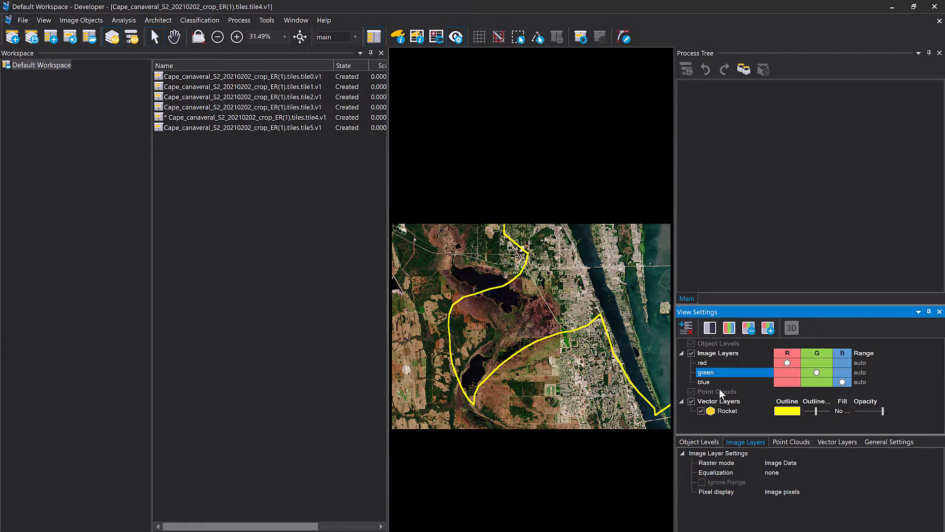
Clear the workspace by removing every re-imported tile project from tile0 through tile5.
{"action": "left_click", "coordinate": [245, 148]}
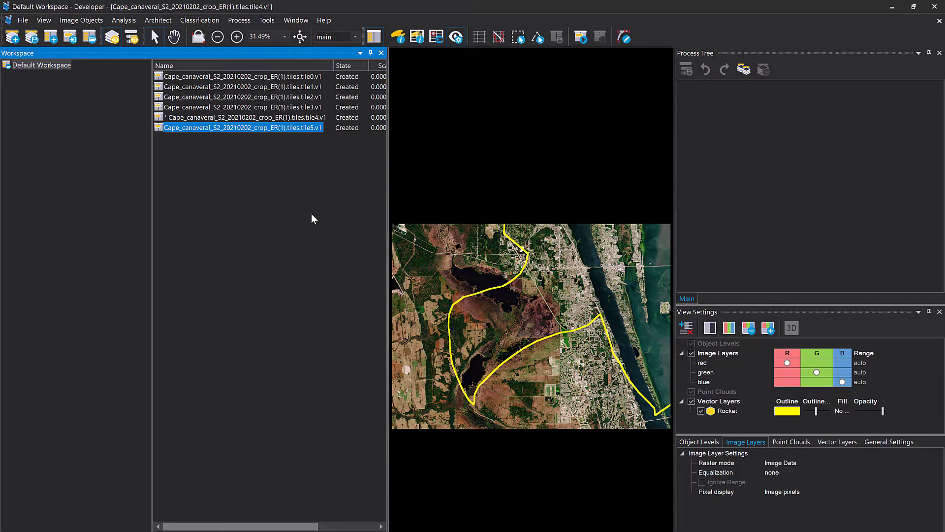
{"action": "left_click", "coordinate": [232, 76], "text": "shift"}
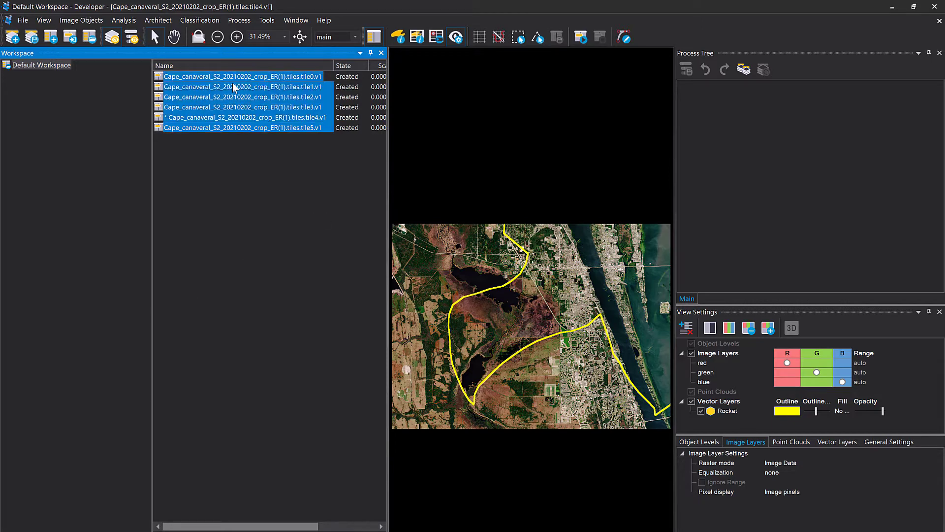
{"action": "key", "text": "Delete"}
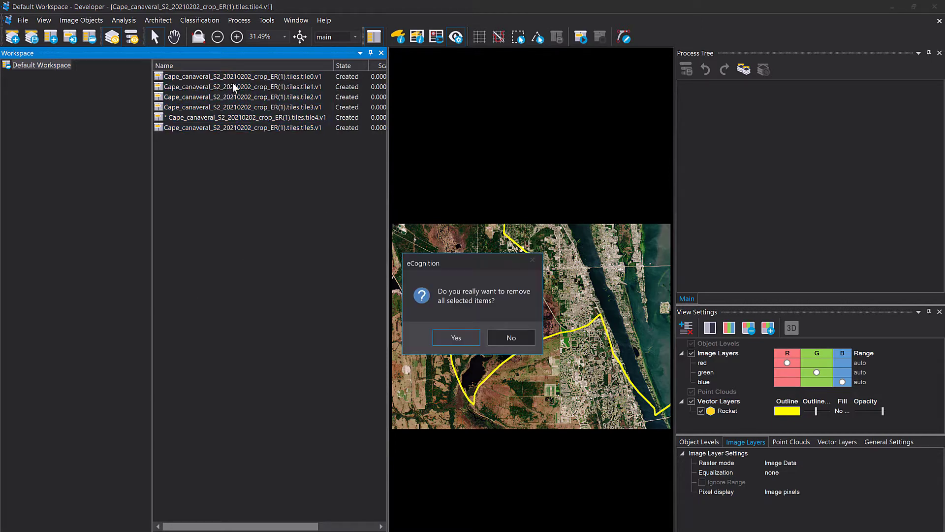
{"action": "left_click", "coordinate": [471, 343]}
Run a predefined import of the Customized Import data folder with the Raster stitching - one project per folder template.
{"action": "right_click", "coordinate": [51, 107]}
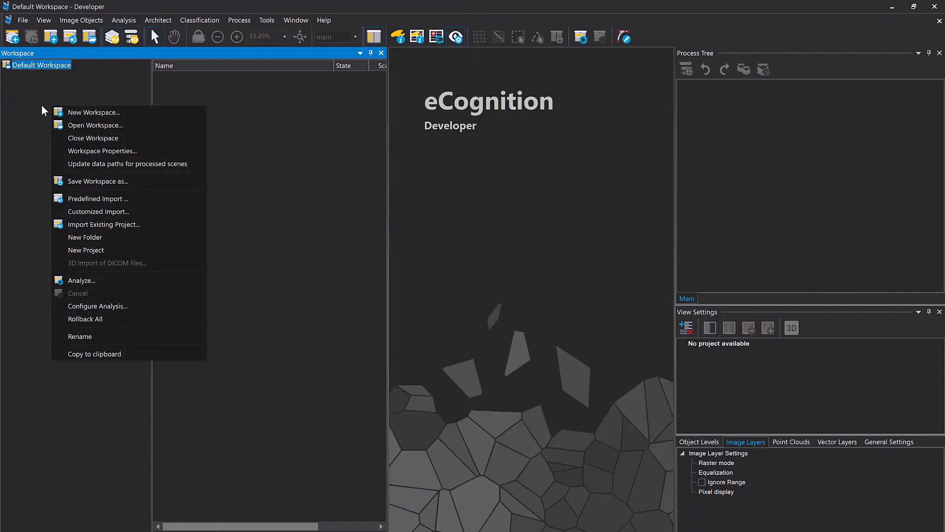
{"action": "left_click", "coordinate": [99, 199]}
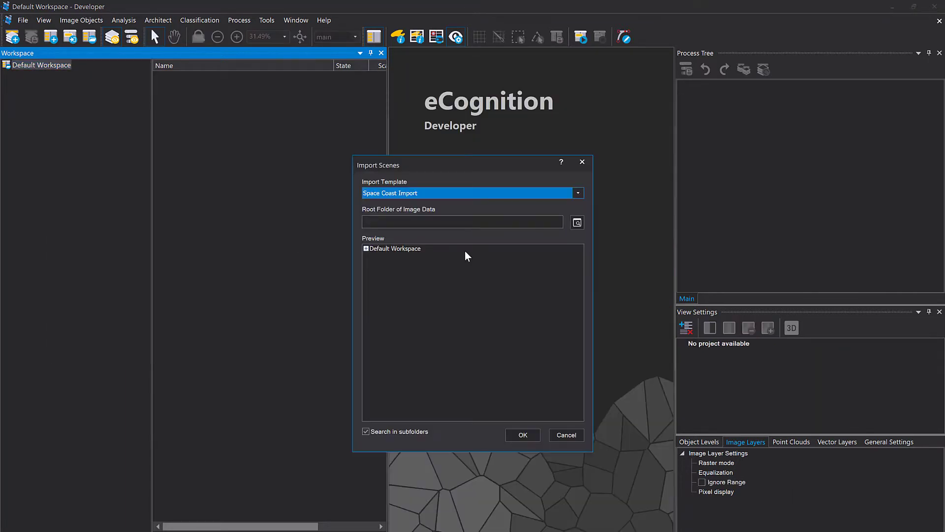
{"action": "left_click", "coordinate": [578, 193]}
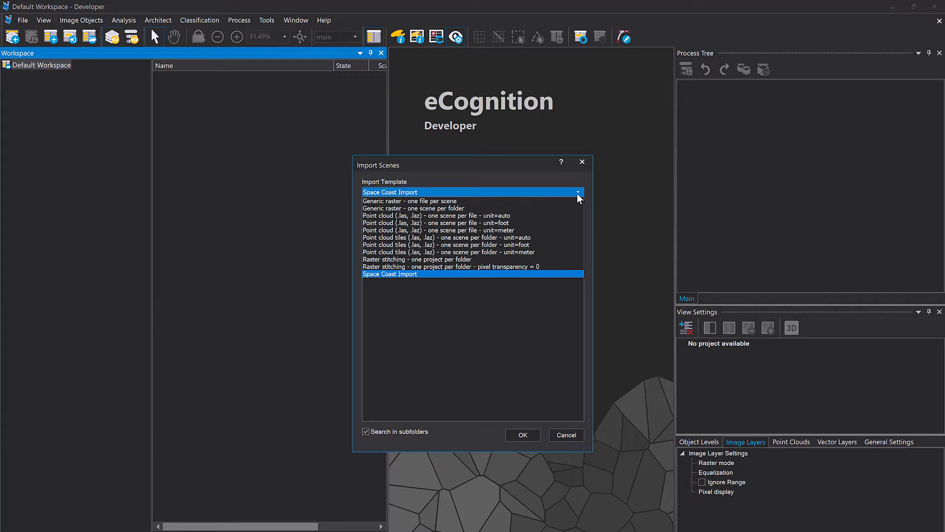
{"action": "left_click", "coordinate": [500, 260]}
{"action": "left_click", "coordinate": [577, 223]}
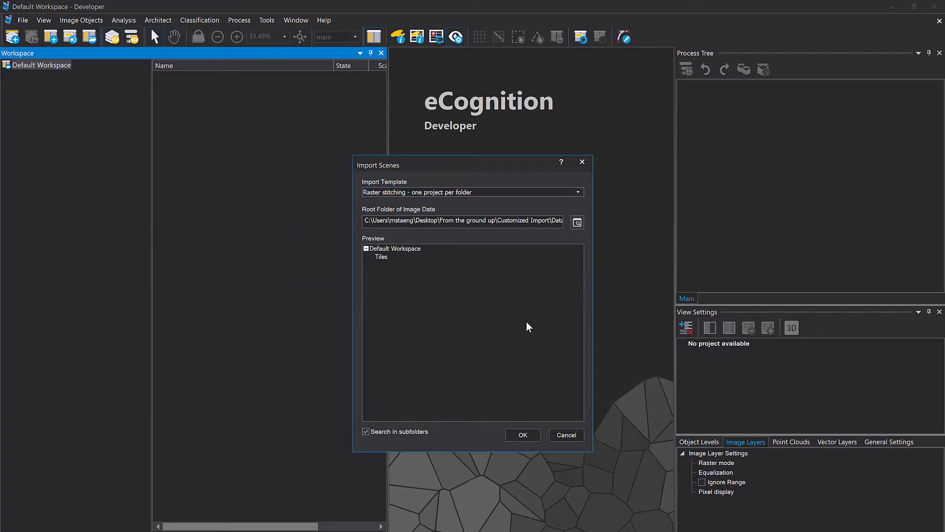
{"action": "left_click", "coordinate": [523, 435]}
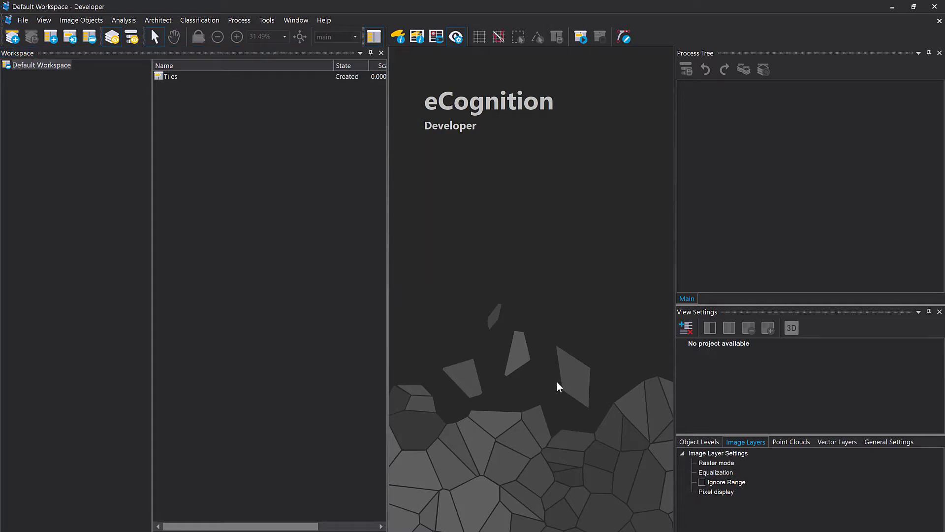
Open the stitched Tiles project, widen its image view, and display Thematic Layer 1 with a thicker yellow outline.
{"action": "double_click", "coordinate": [172, 76]}
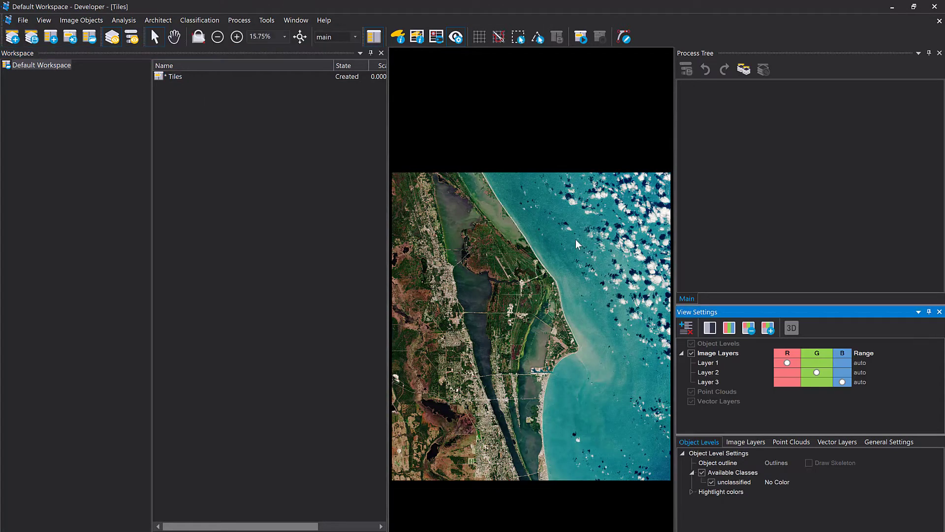
{"action": "left_click_drag", "start_coordinate": [674, 200], "coordinate": [693, 202]}
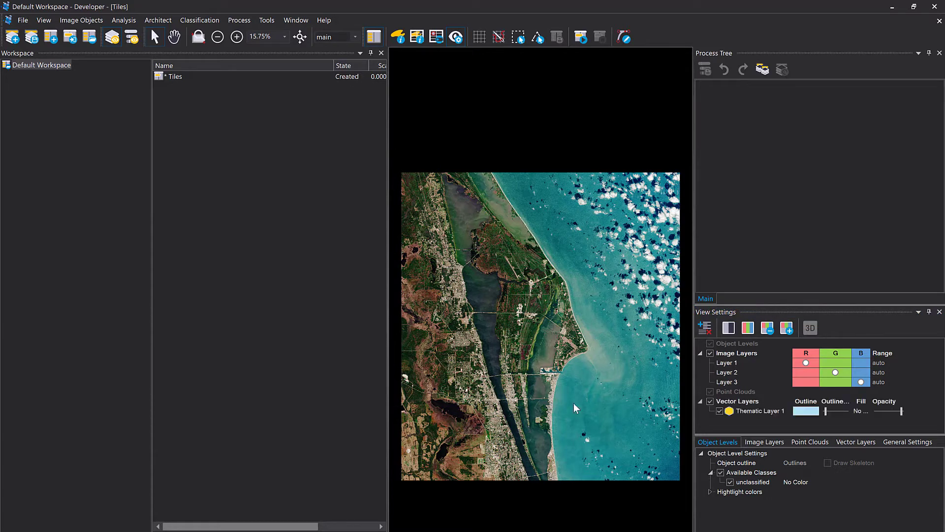
{"action": "left_click", "coordinate": [720, 409]}
{"action": "left_click", "coordinate": [816, 413]}
{"action": "left_click", "coordinate": [802, 469]}
{"action": "left_click_drag", "start_coordinate": [825, 412], "coordinate": [840, 414]}
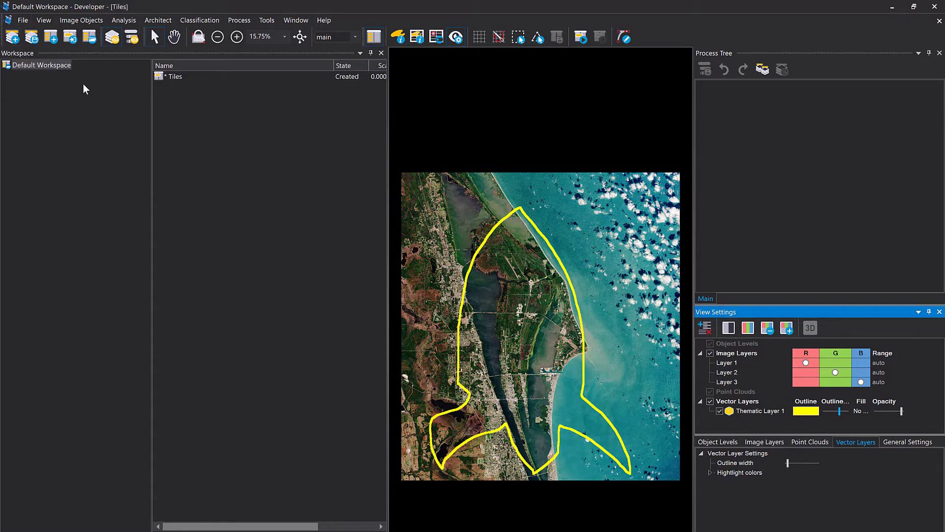
{"action": "right_click", "coordinate": [64, 85]}
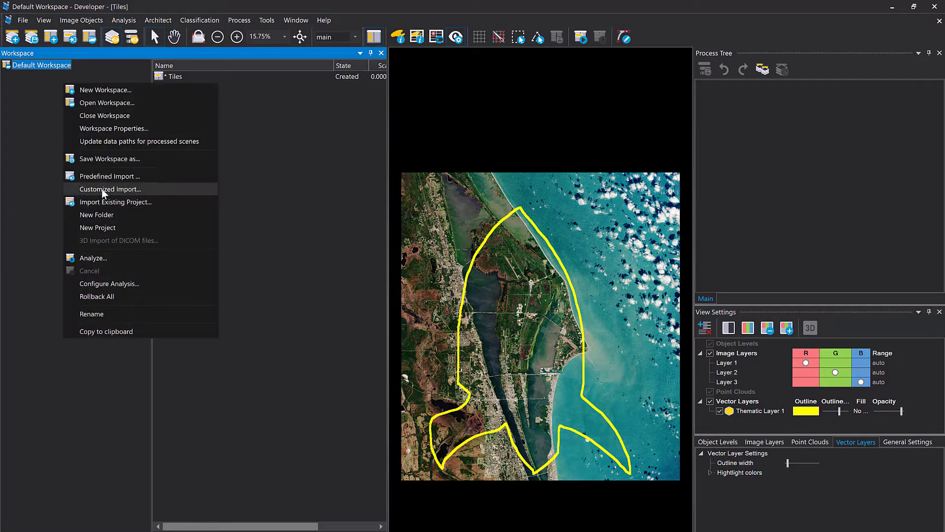
{"action": "left_click", "coordinate": [103, 176]}
{"action": "left_click", "coordinate": [578, 193]}
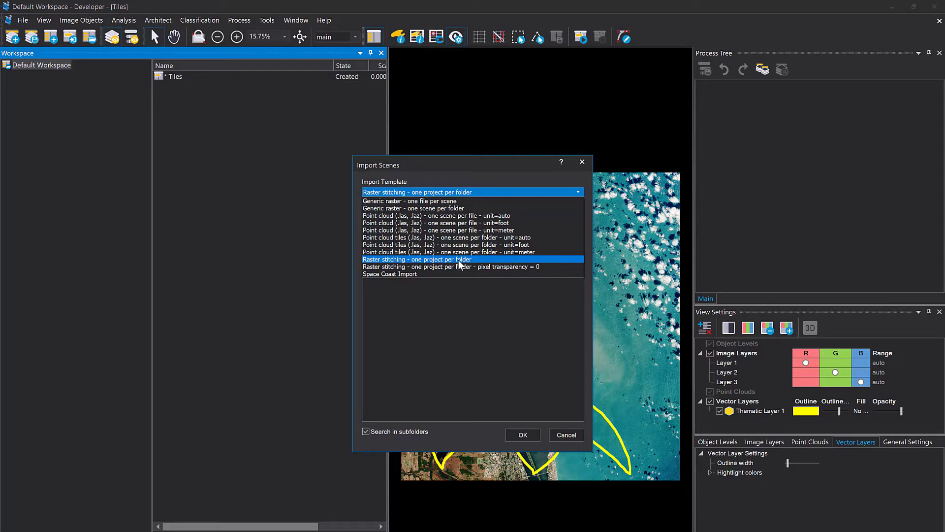
{"action": "left_click", "coordinate": [564, 435]}
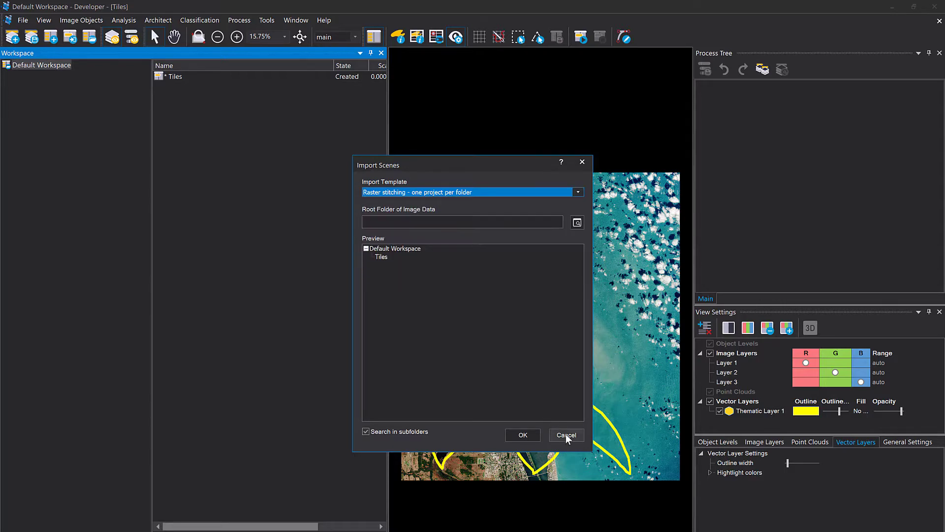
{"action": "left_click", "coordinate": [582, 162]}
Create tiles from the Tiles project with a horizontal size of 3034 and a vertical size of 2233.
{"action": "right_click", "coordinate": [224, 78]}
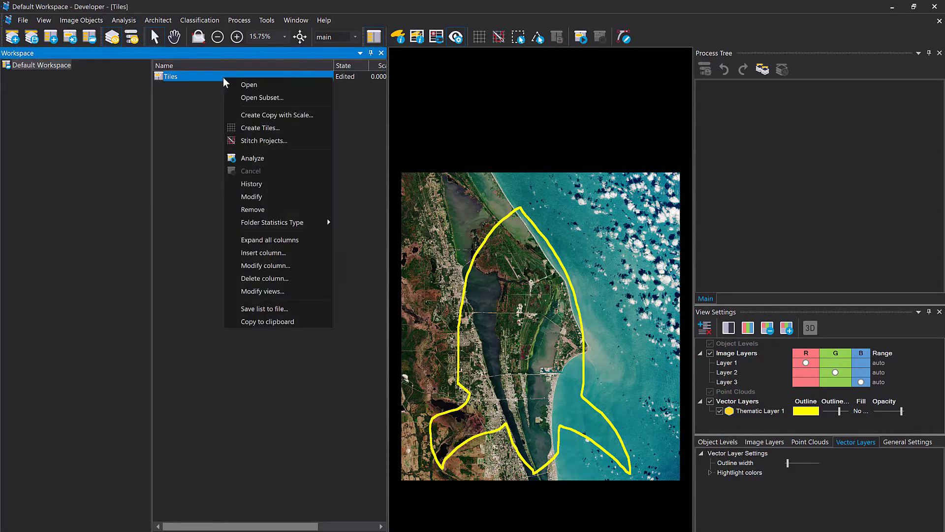
{"action": "left_click", "coordinate": [257, 129]}
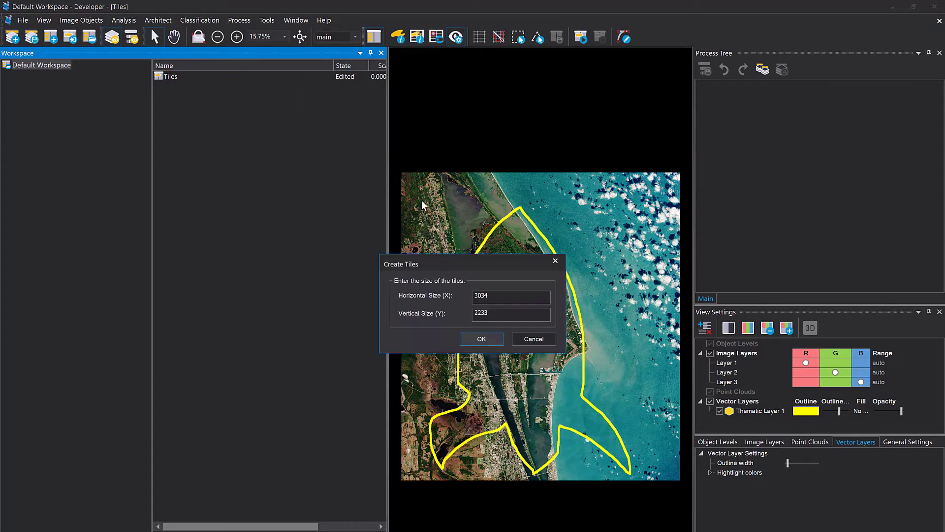
{"action": "left_click", "coordinate": [491, 345]}
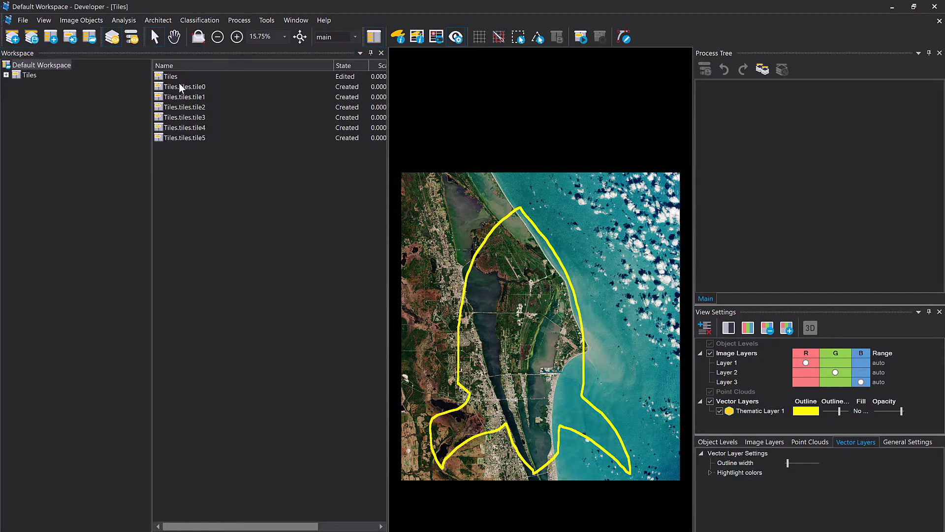
Open the new tile0, tile3 and tile4 in turn to inspect their vector overlay, without saving changes to the Tiles project.
{"action": "left_click", "coordinate": [184, 88]}
{"action": "double_click", "coordinate": [184, 88]}
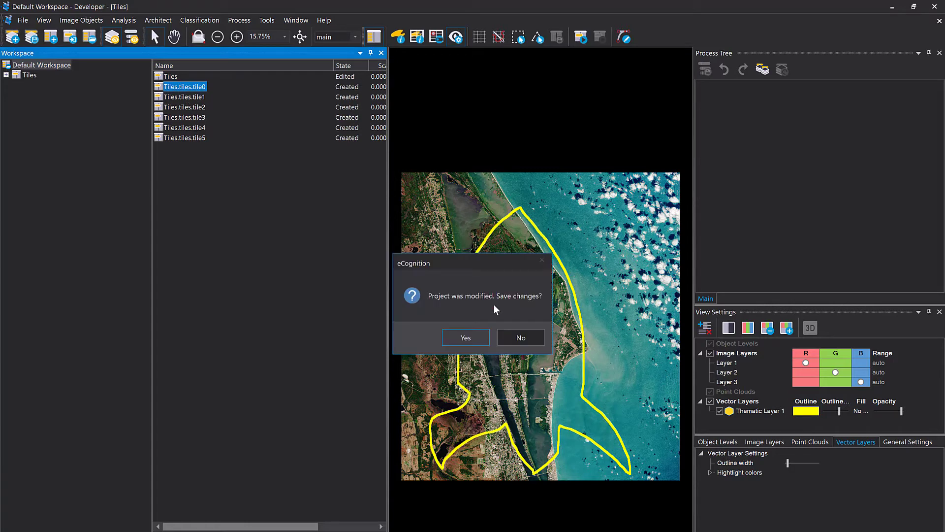
{"action": "left_click", "coordinate": [530, 337]}
{"action": "double_click", "coordinate": [201, 118]}
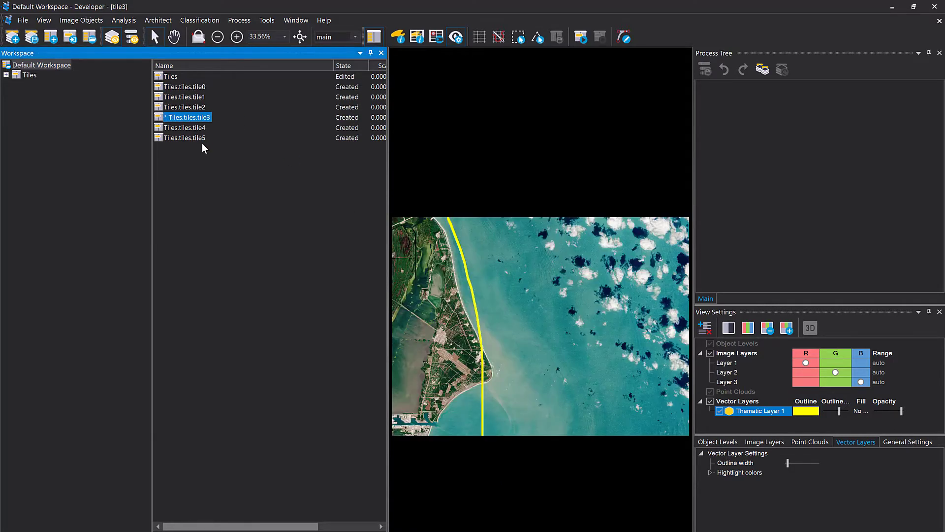
{"action": "double_click", "coordinate": [189, 128]}
{"action": "left_click", "coordinate": [170, 76]}
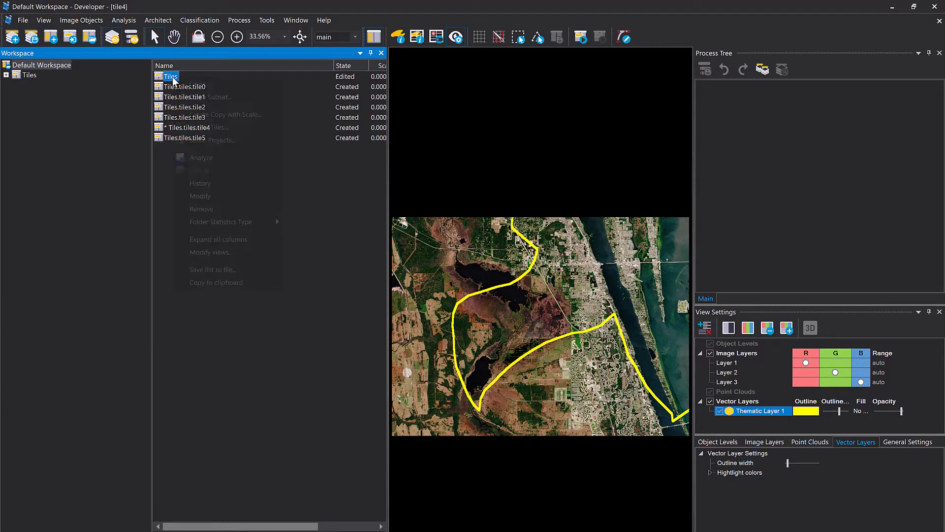
{"action": "right_click", "coordinate": [171, 77]}
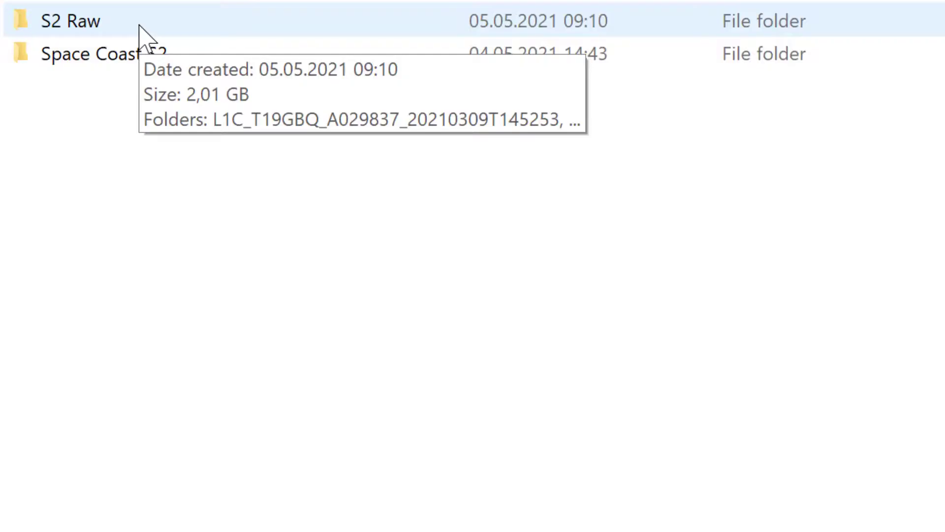
Browse the S2 Raw folder through L1C_T19GBQ_A029837_20210309T145253 and its granule subfolders down to IMG_DATA.
{"action": "left_click", "coordinate": [139, 25]}
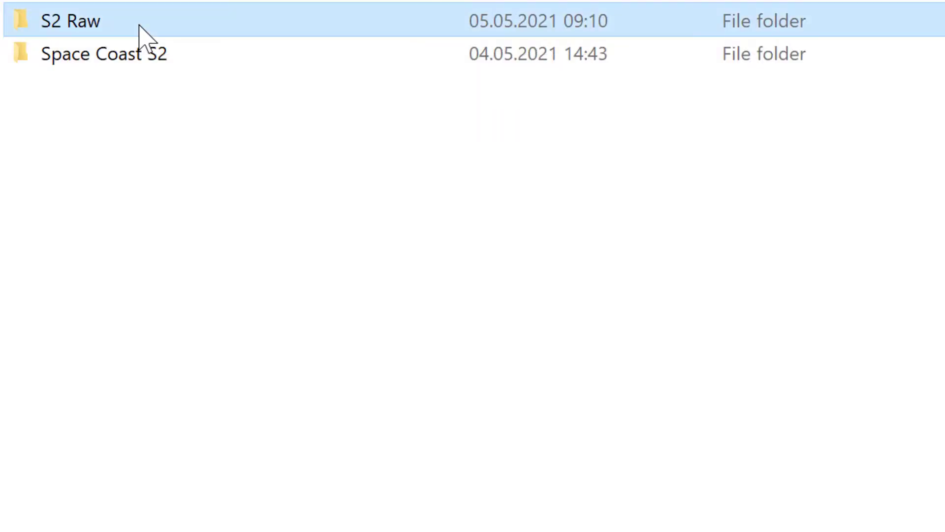
{"action": "double_click", "coordinate": [139, 25]}
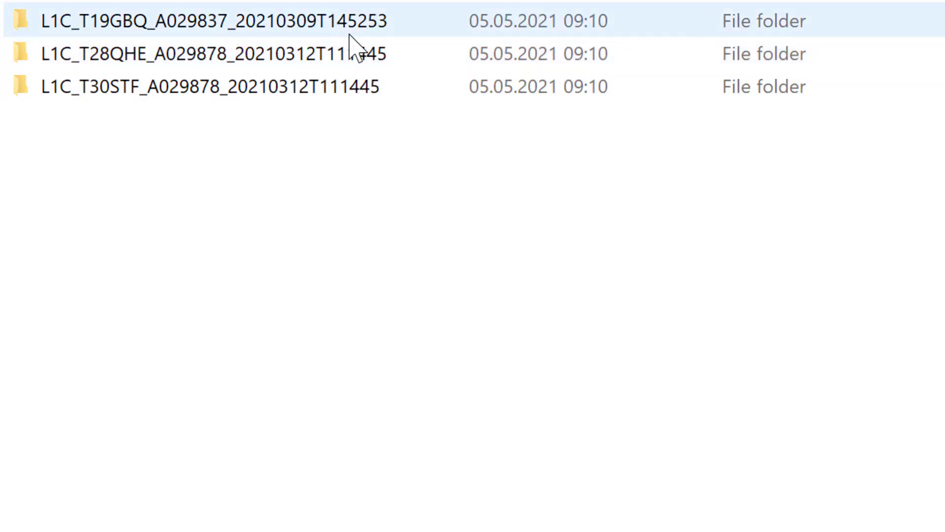
{"action": "mouse_move", "coordinate": [336, 25]}
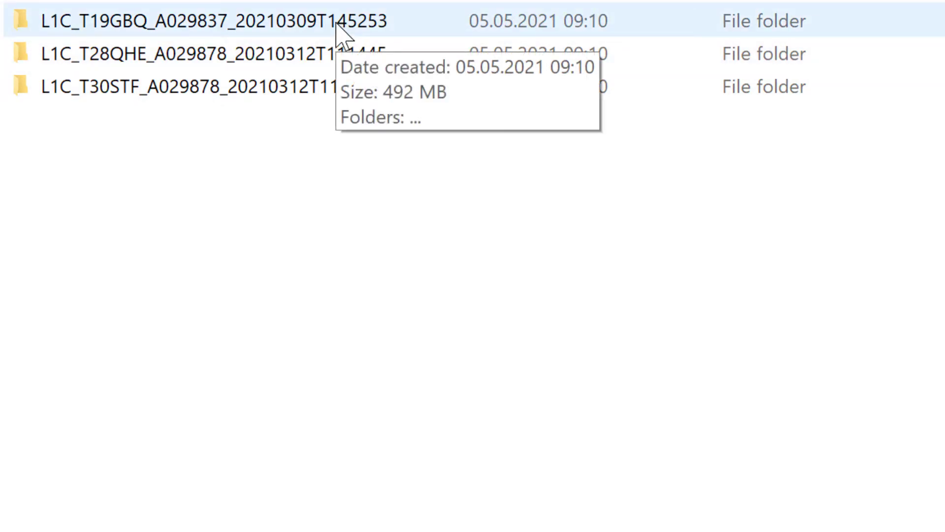
{"action": "double_click", "coordinate": [338, 28]}
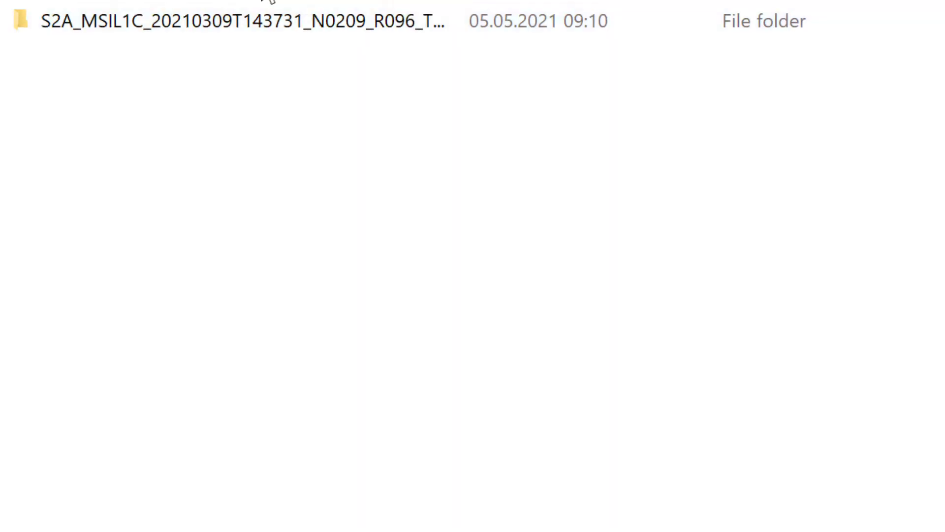
{"action": "double_click", "coordinate": [373, 31]}
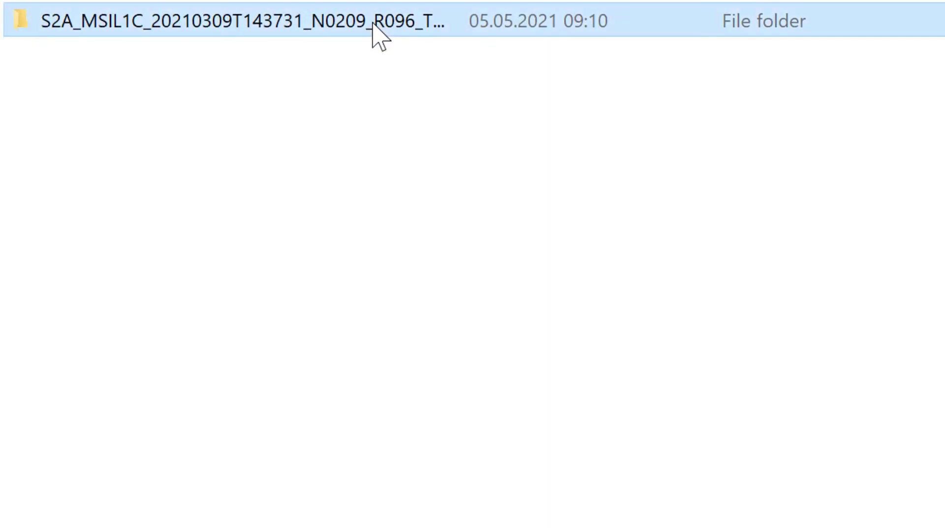
{"action": "mouse_move", "coordinate": [205, 69]}
{"action": "double_click", "coordinate": [166, 85]}
{"action": "double_click", "coordinate": [190, 31]}
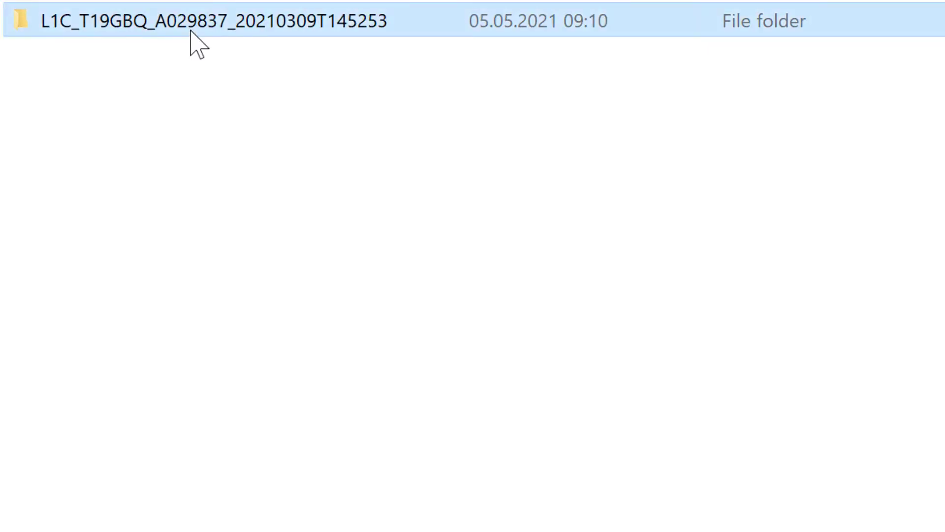
{"action": "left_click", "coordinate": [194, 58]}
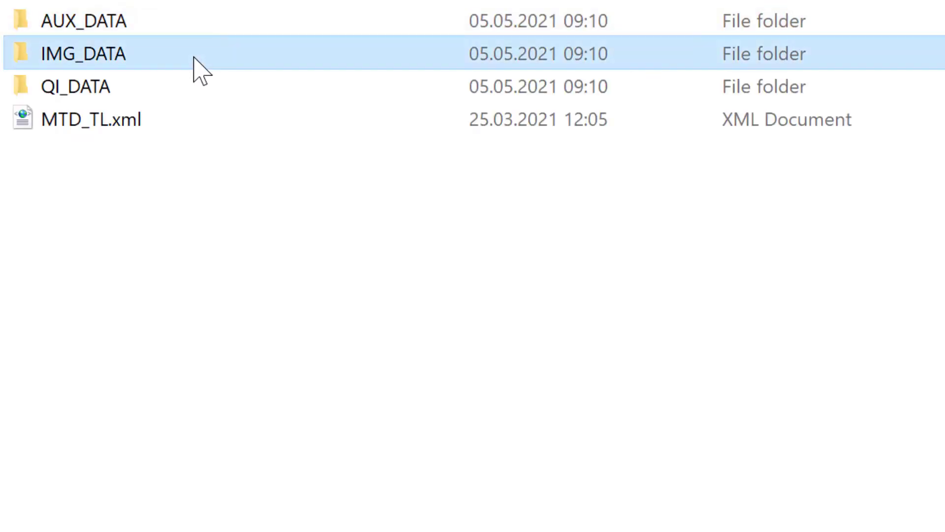
{"action": "double_click", "coordinate": [195, 59]}
Examine the JP2 band files in IMG_DATA, comparing B01, B02, B06, B8A and the TCI image.
{"action": "left_click", "coordinate": [300, 26]}
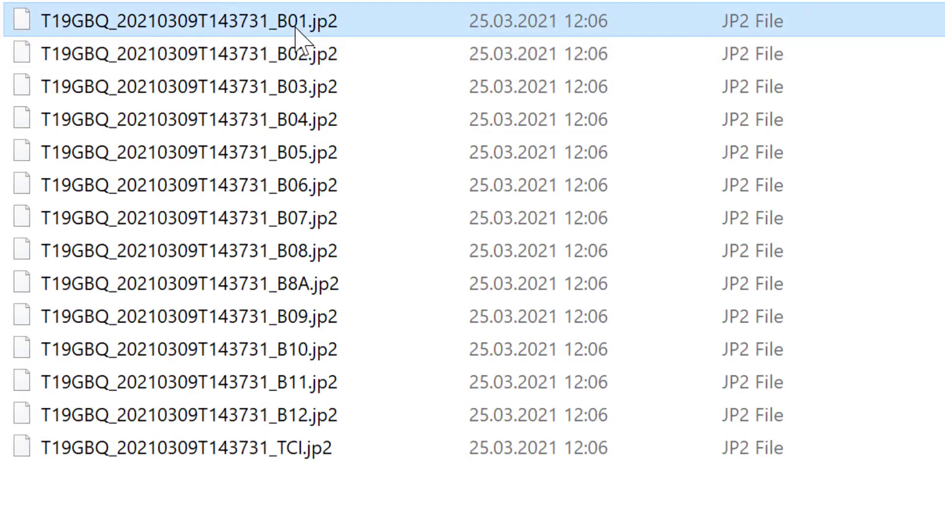
{"action": "mouse_move", "coordinate": [337, 414]}
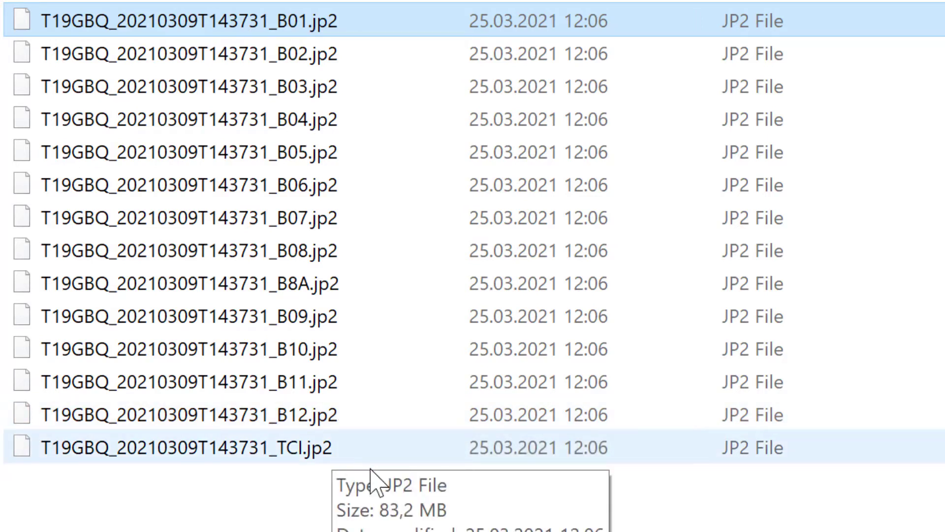
{"action": "left_click", "coordinate": [384, 522]}
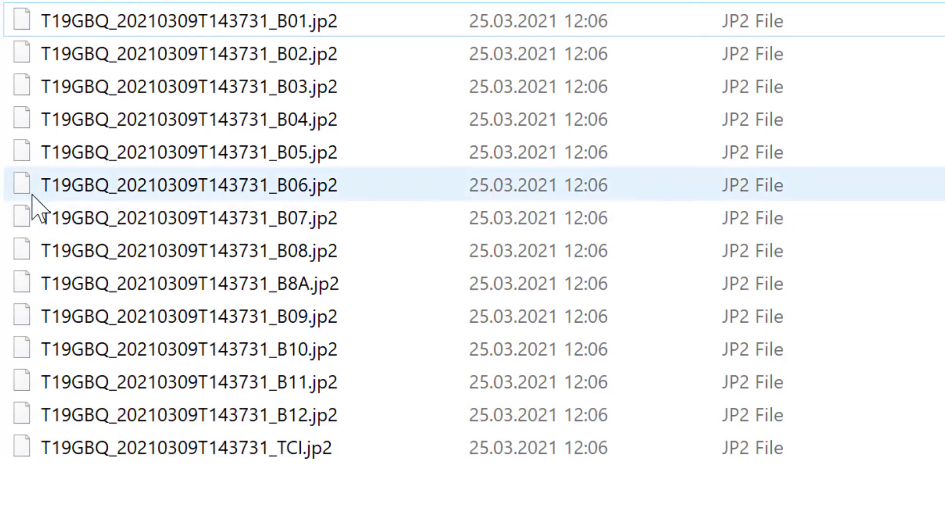
{"action": "left_click", "coordinate": [296, 28]}
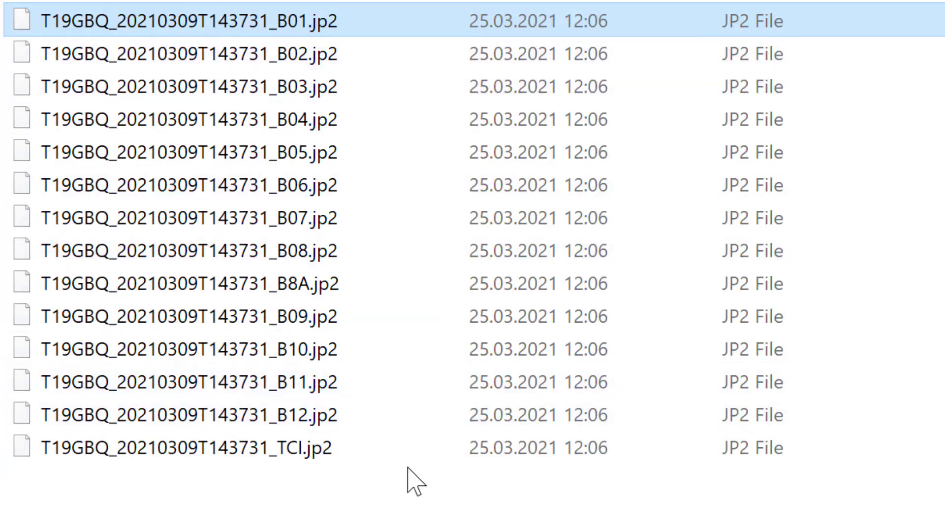
{"action": "left_click", "coordinate": [330, 195]}
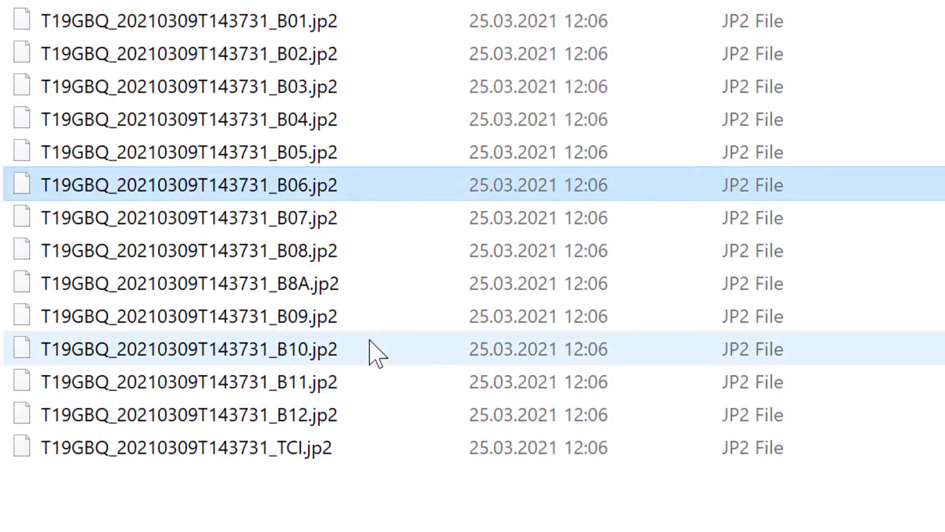
{"action": "left_click", "coordinate": [380, 278]}
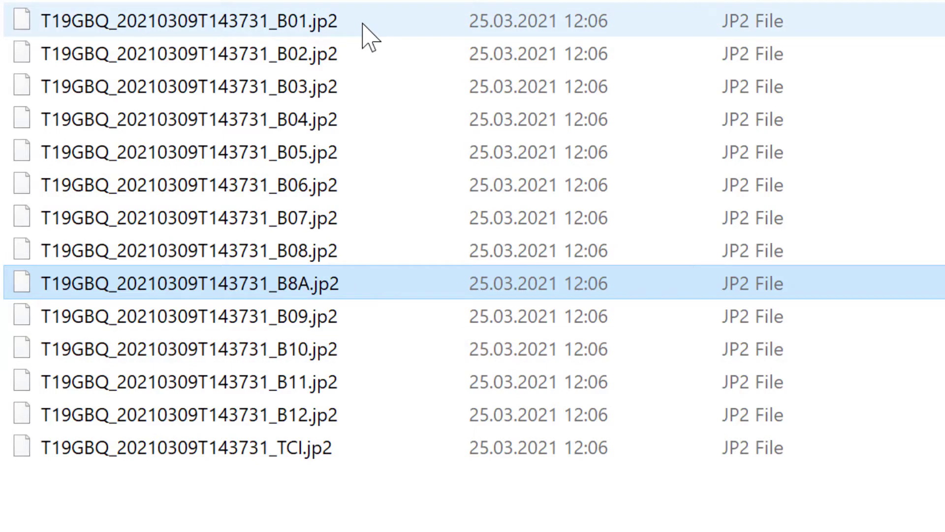
{"action": "left_click", "coordinate": [367, 34]}
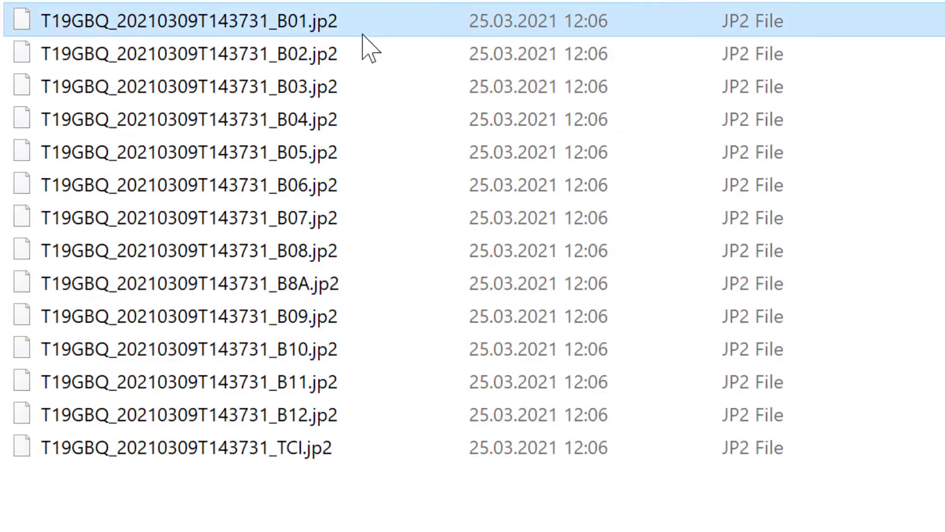
{"action": "left_click", "coordinate": [312, 62]}
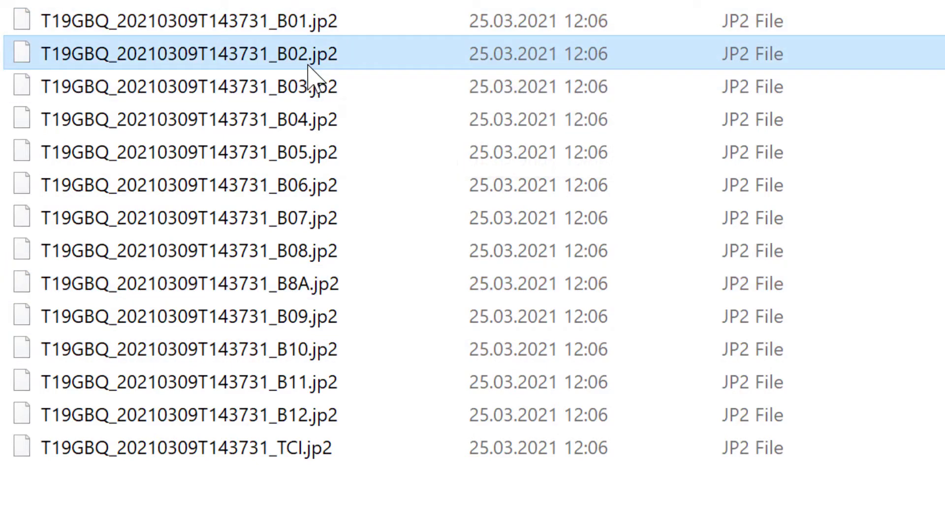
{"action": "left_click", "coordinate": [386, 282]}
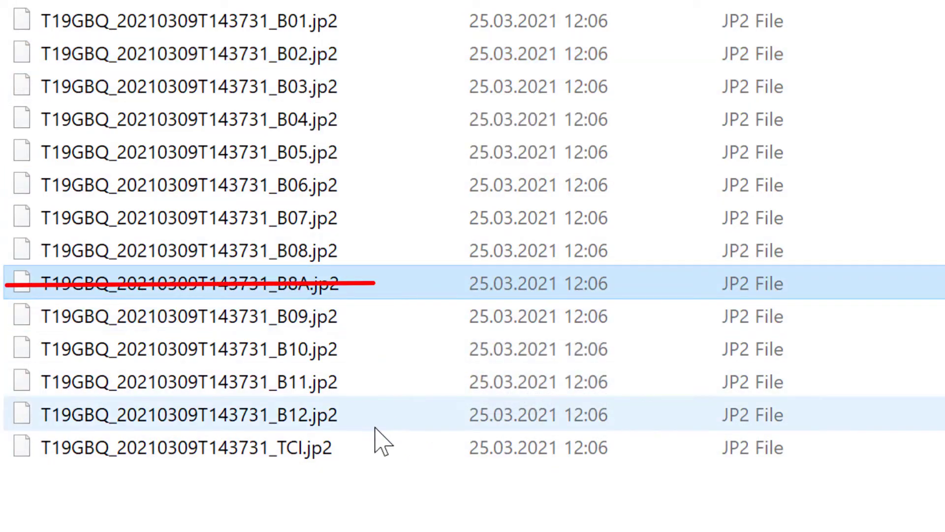
{"action": "left_click", "coordinate": [372, 451]}
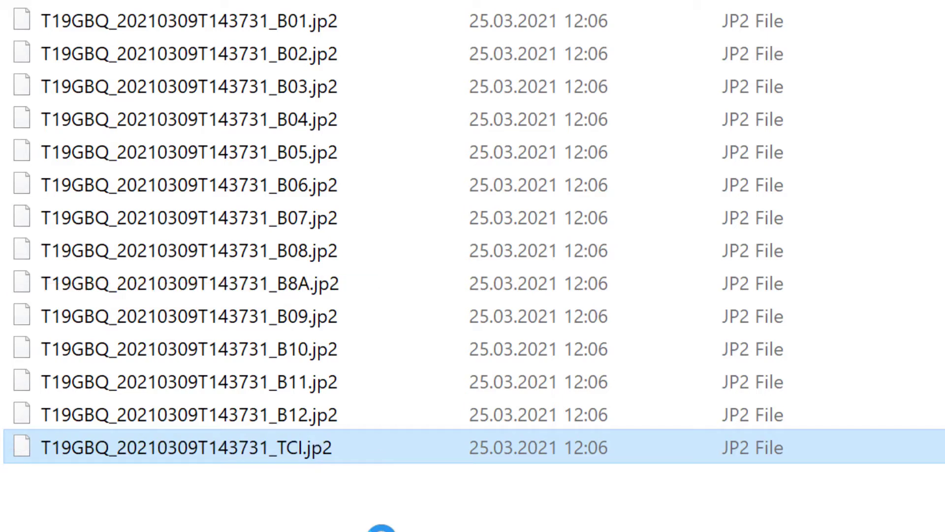
{"action": "left_click", "coordinate": [302, 54]}
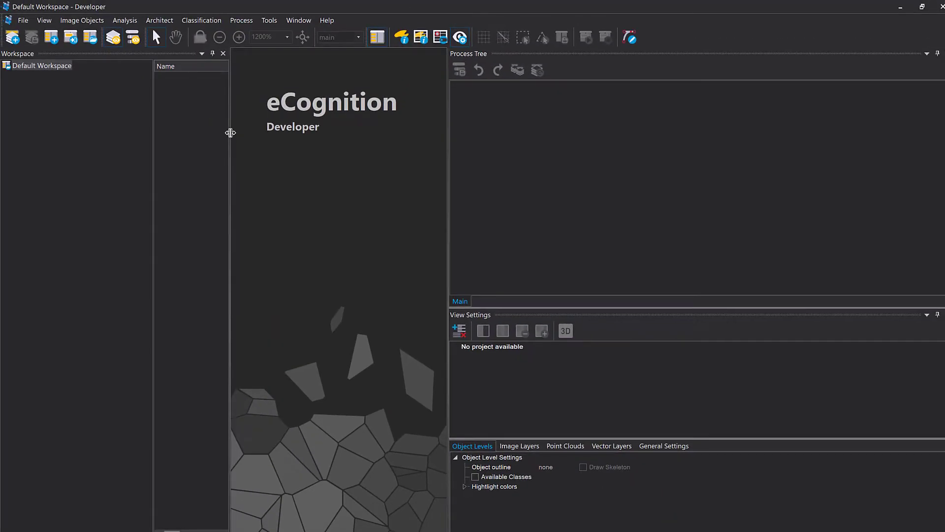
Widen the workspace pane and image view, open a customized import for the Default Workspace, and clear its previous settings.
{"action": "left_click_drag", "start_coordinate": [230, 131], "coordinate": [297, 156]}
{"action": "left_click_drag", "start_coordinate": [449, 141], "coordinate": [557, 161]}
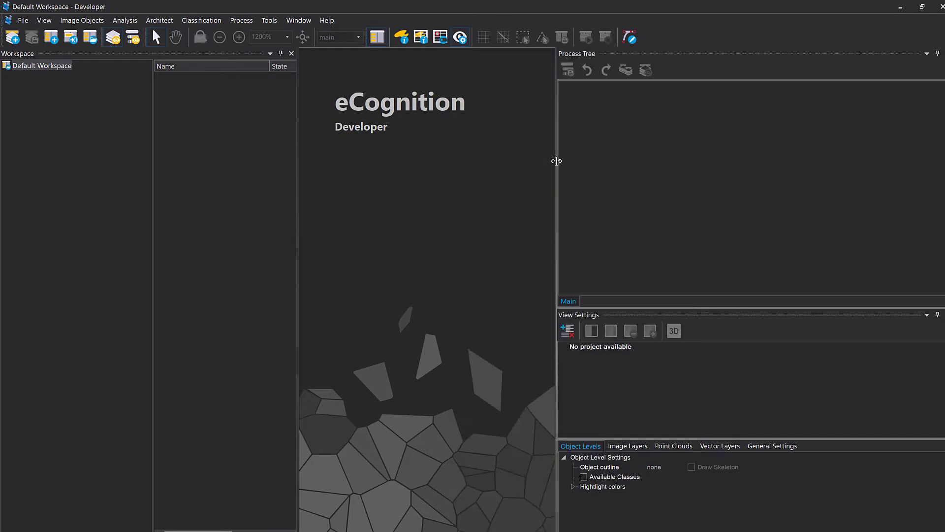
{"action": "right_click", "coordinate": [63, 93]}
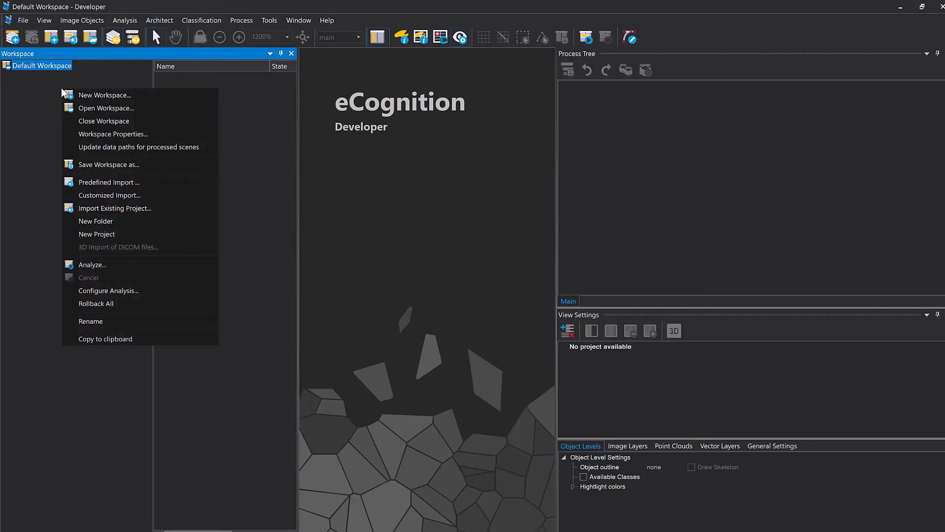
{"action": "left_click", "coordinate": [115, 196]}
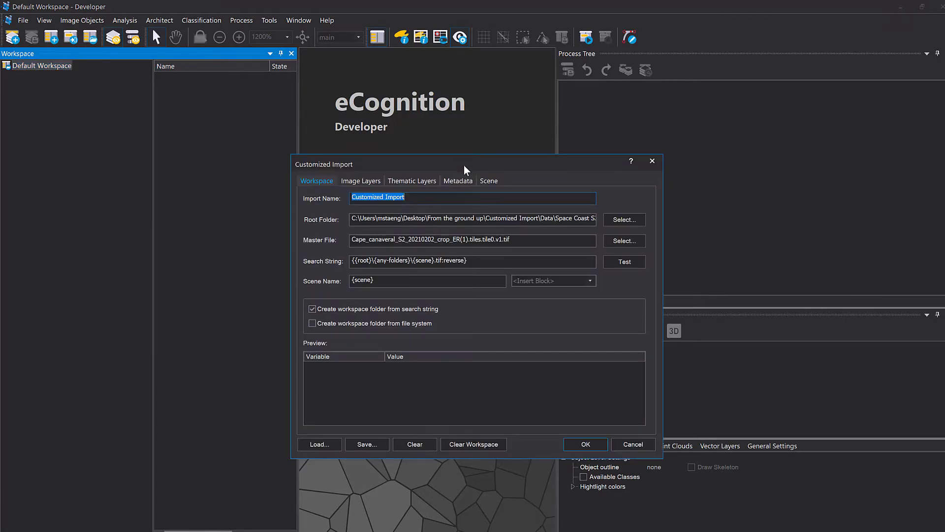
{"action": "left_click_drag", "start_coordinate": [465, 169], "coordinate": [468, 122]}
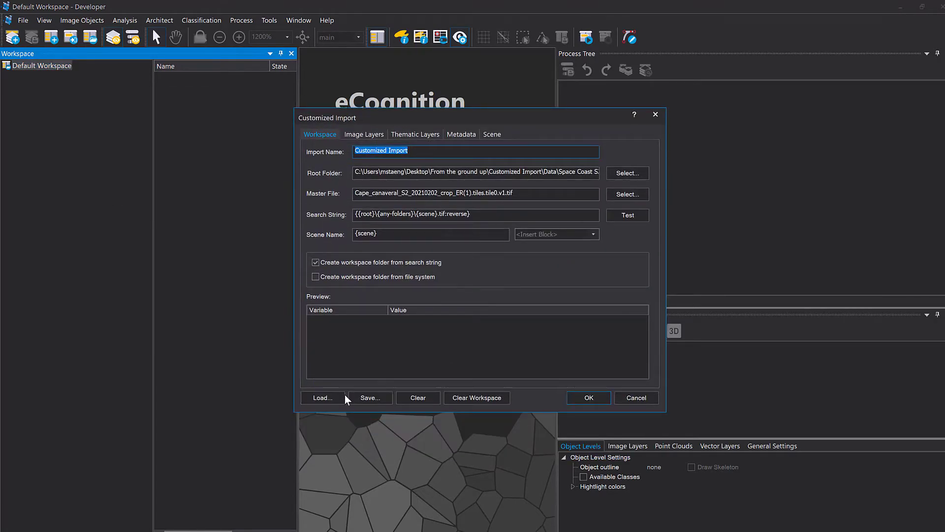
{"action": "left_click", "coordinate": [419, 397]}
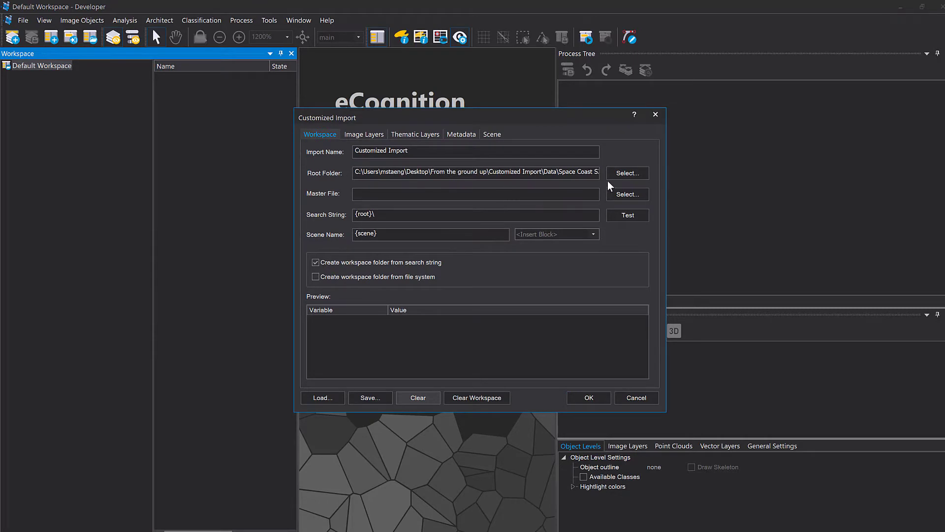
Name the customized import "S2 one scene per folder".
{"action": "left_click_drag", "start_coordinate": [435, 150], "coordinate": [227, 156]}
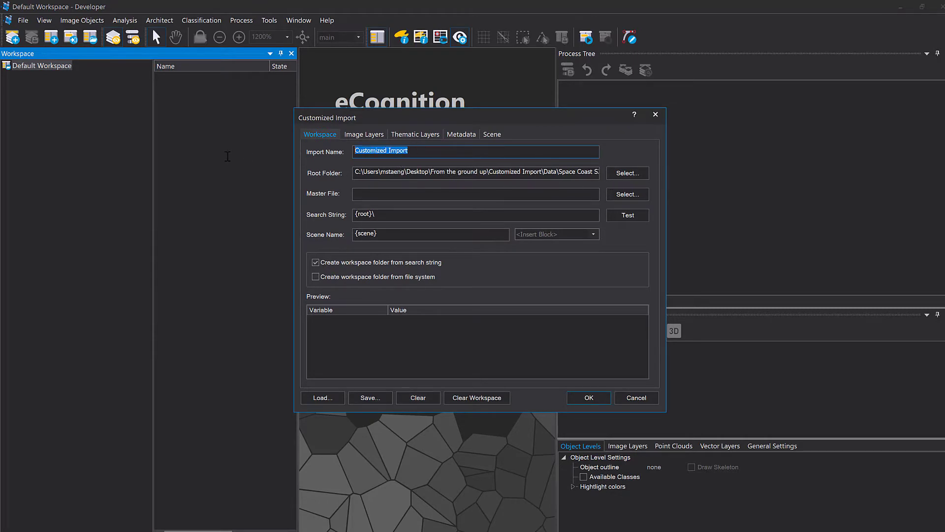
{"action": "type", "text": "S2 one scene per folder"}
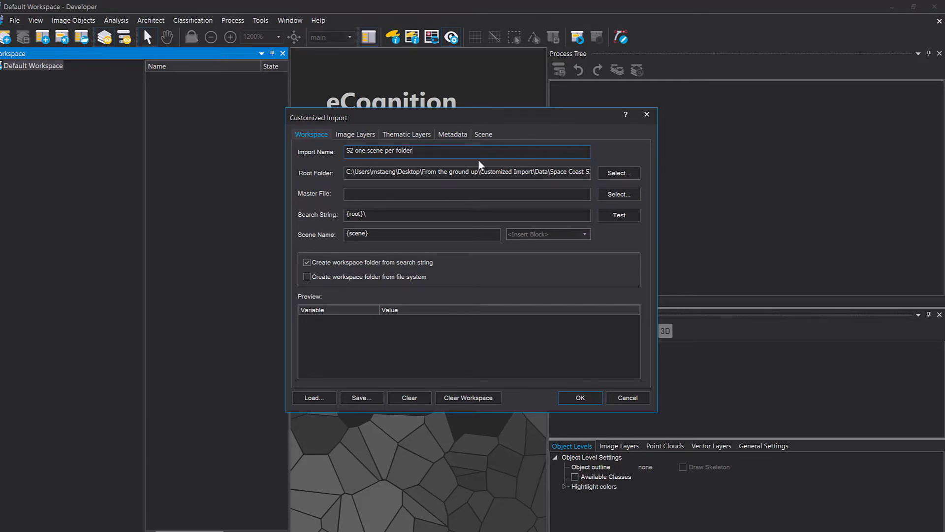
{"action": "left_click_drag", "start_coordinate": [428, 154], "coordinate": [333, 149]}
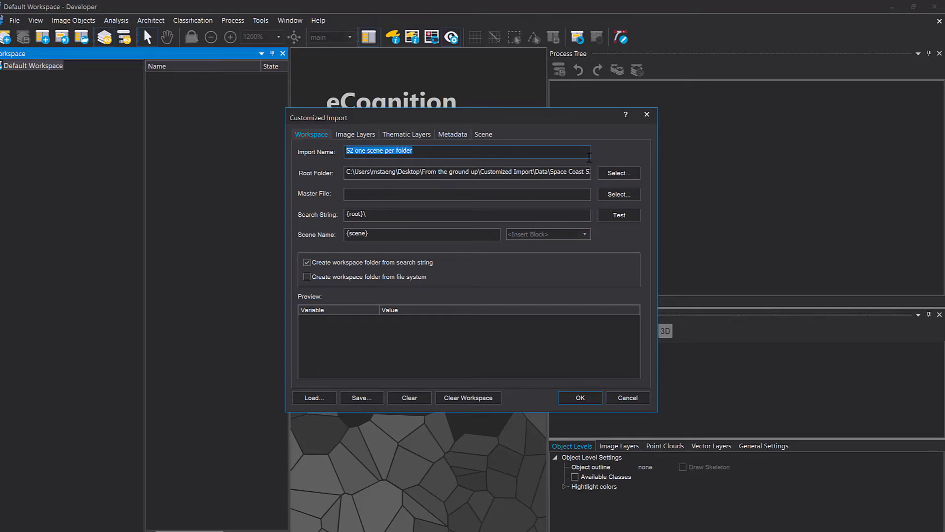
Set the root folder to S2 Raw and choose T19GBQ_20210309T143731_B01.jp2 from the L1C_T19GBQ tile's IMG_DATA folder as master file.
{"action": "left_click", "coordinate": [619, 177]}
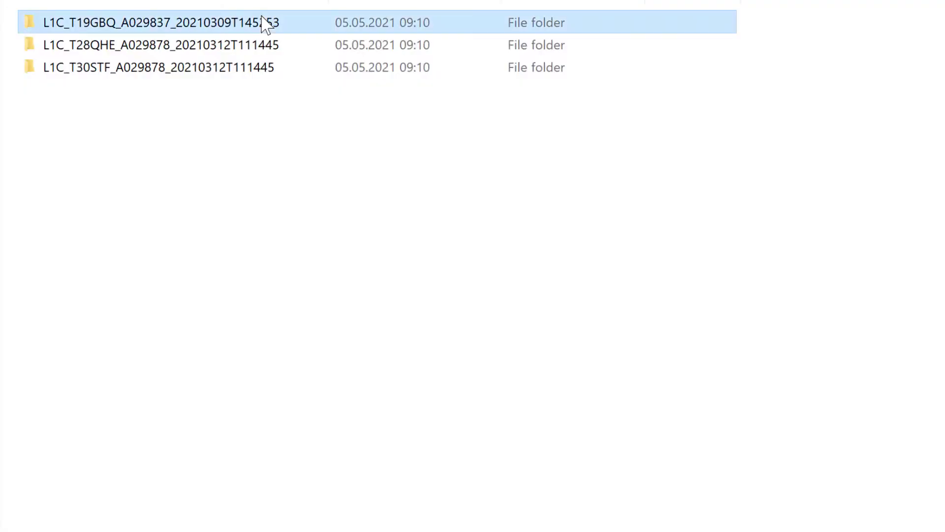
{"action": "double_click", "coordinate": [266, 21]}
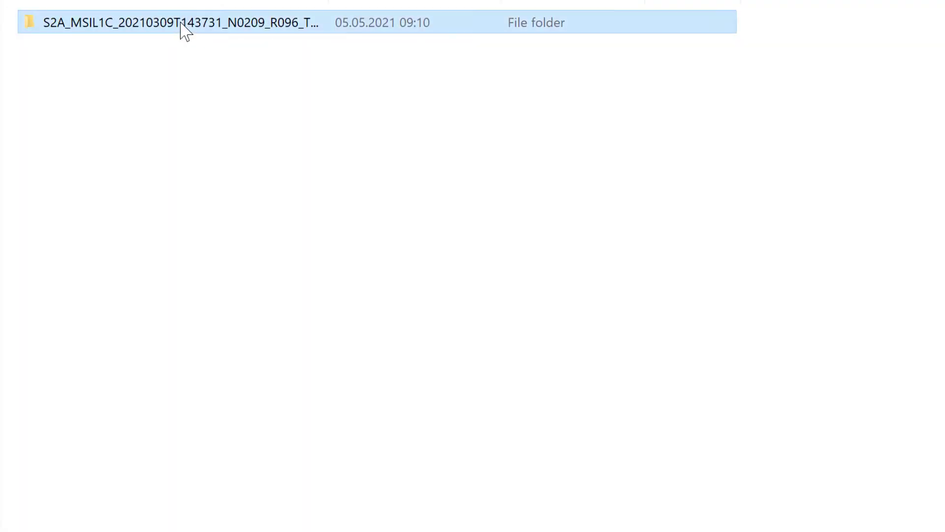
{"action": "double_click", "coordinate": [182, 27]}
{"action": "double_click", "coordinate": [116, 68]}
{"action": "double_click", "coordinate": [100, 25]}
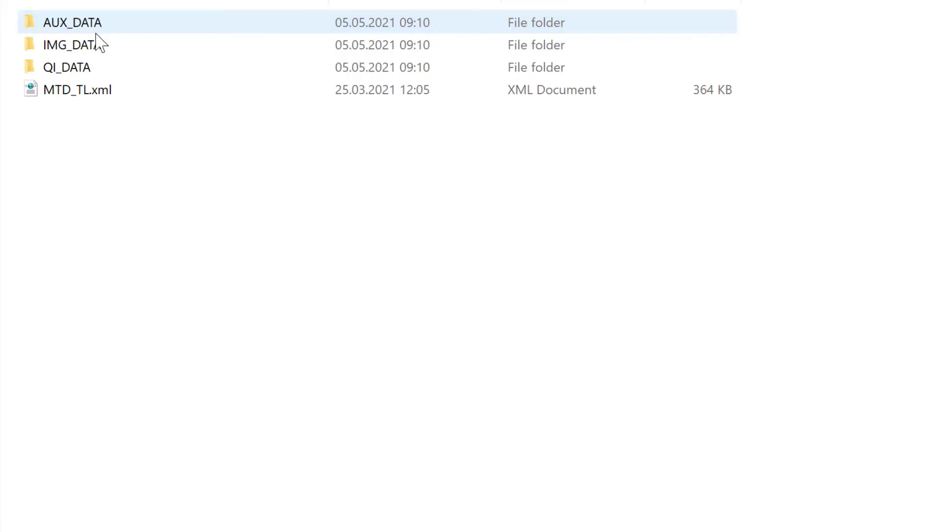
{"action": "left_click", "coordinate": [96, 45]}
{"action": "double_click", "coordinate": [97, 50]}
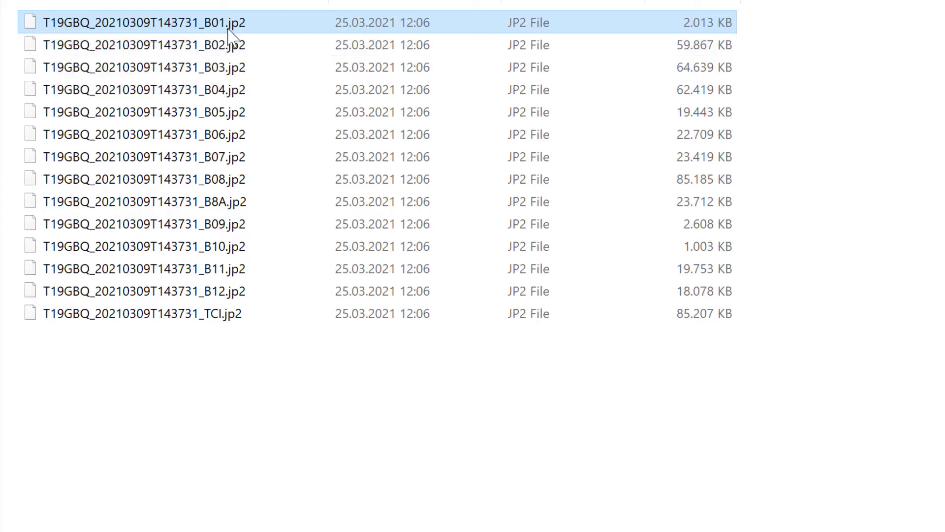
{"action": "key", "text": "alt+Tab"}
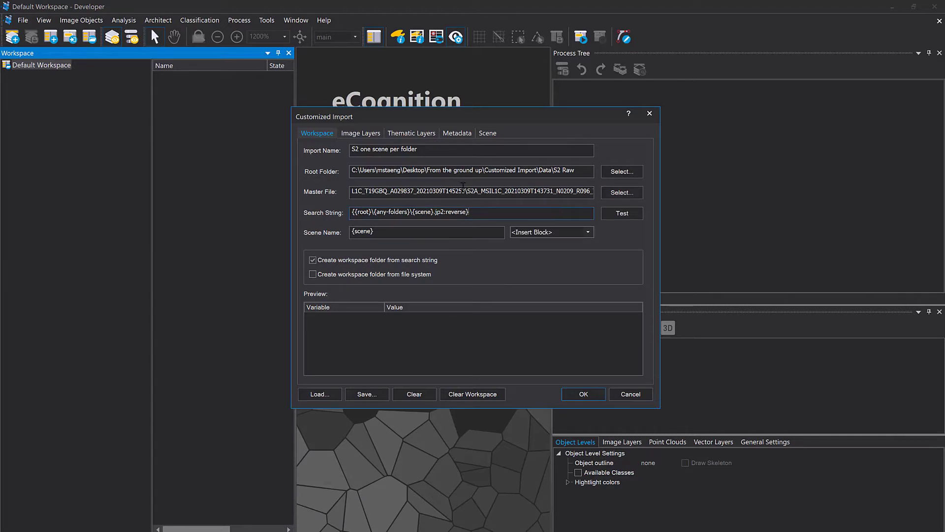
Examine the default search string, its {scene} block and the blocks available for insertion.
{"action": "left_click_drag", "start_coordinate": [370, 119], "coordinate": [337, 102]}
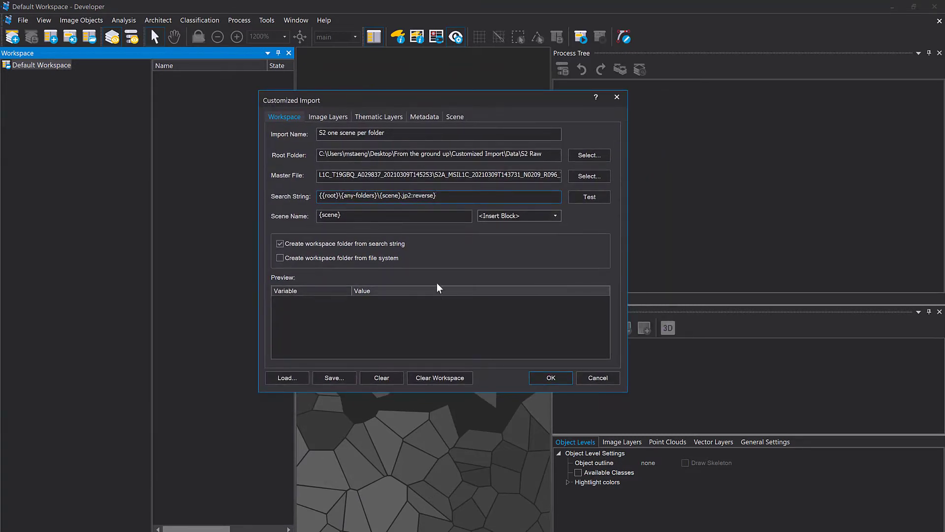
{"action": "left_click_drag", "start_coordinate": [449, 196], "coordinate": [287, 197]}
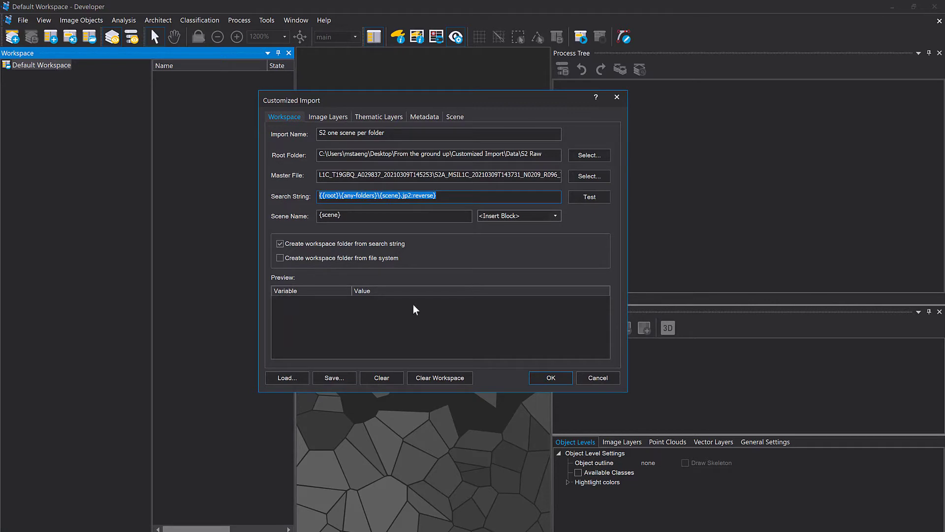
{"action": "left_click", "coordinate": [416, 202]}
{"action": "left_click_drag", "start_coordinate": [401, 197], "coordinate": [384, 198]}
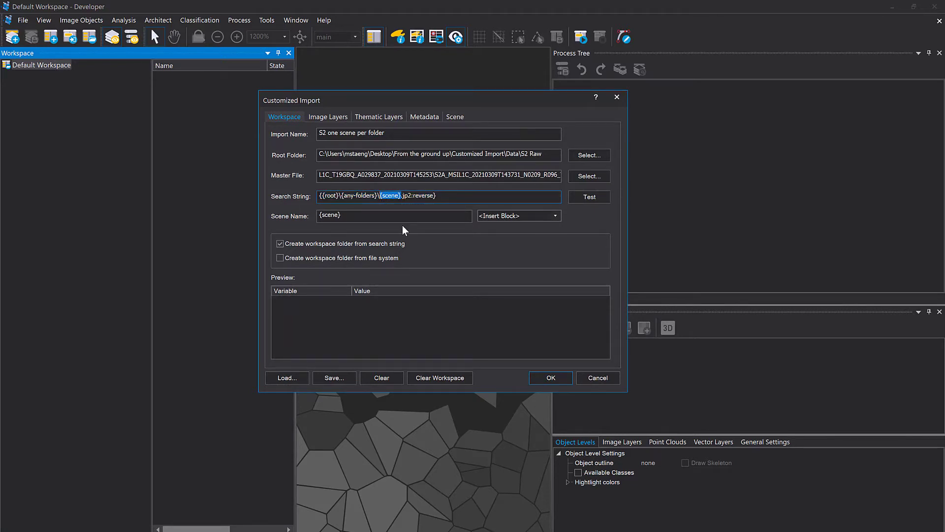
{"action": "left_click", "coordinate": [383, 199]}
{"action": "left_click", "coordinate": [549, 219]}
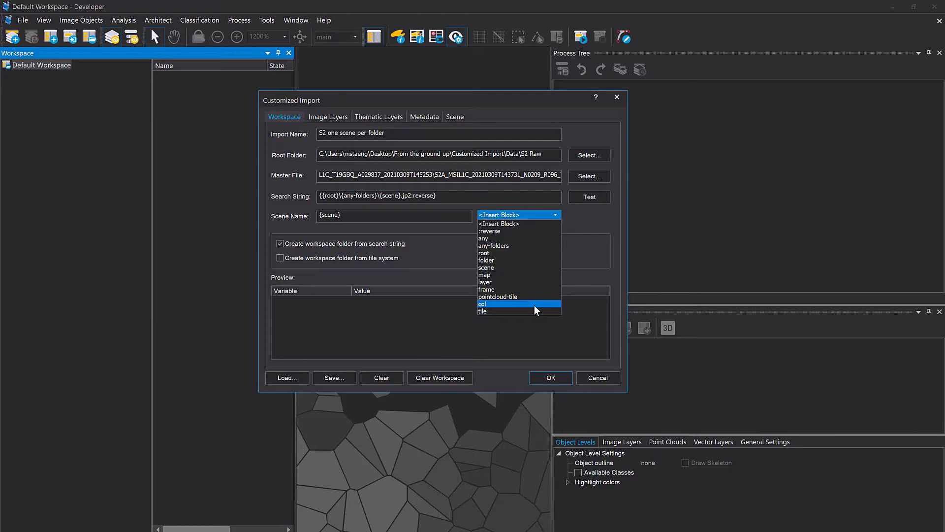
{"action": "left_click", "coordinate": [386, 224]}
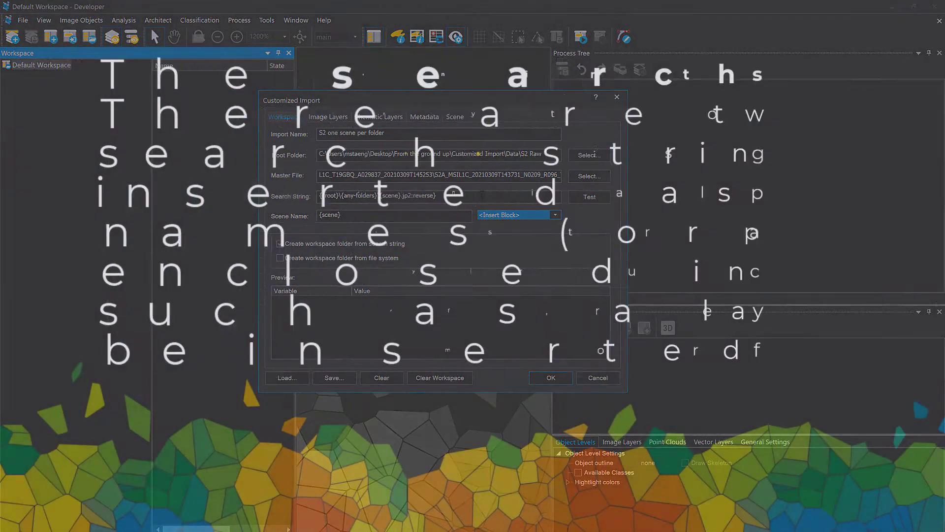
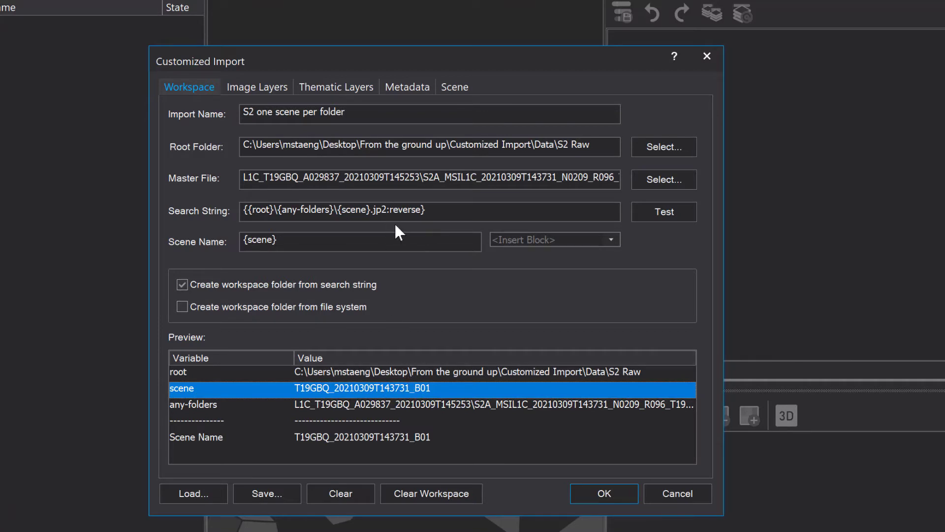
Examine the whole search string, focusing on its :reverse option and static .jp2 extension.
{"action": "left_click", "coordinate": [440, 213]}
{"action": "left_click_drag", "start_coordinate": [450, 213], "coordinate": [157, 194]}
{"action": "left_click", "coordinate": [300, 214]}
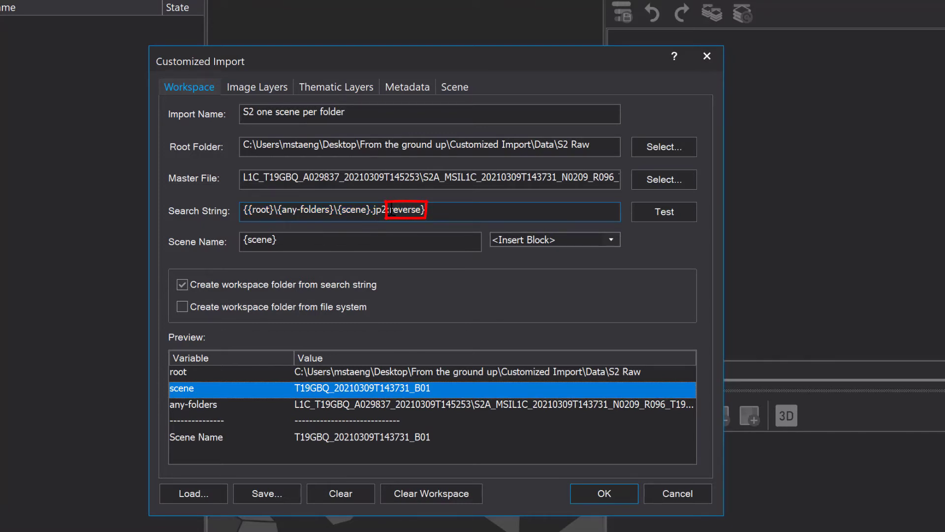
{"action": "left_click_drag", "start_coordinate": [390, 211], "coordinate": [441, 213]}
{"action": "left_click", "coordinate": [441, 213]}
{"action": "double_click", "coordinate": [384, 210]}
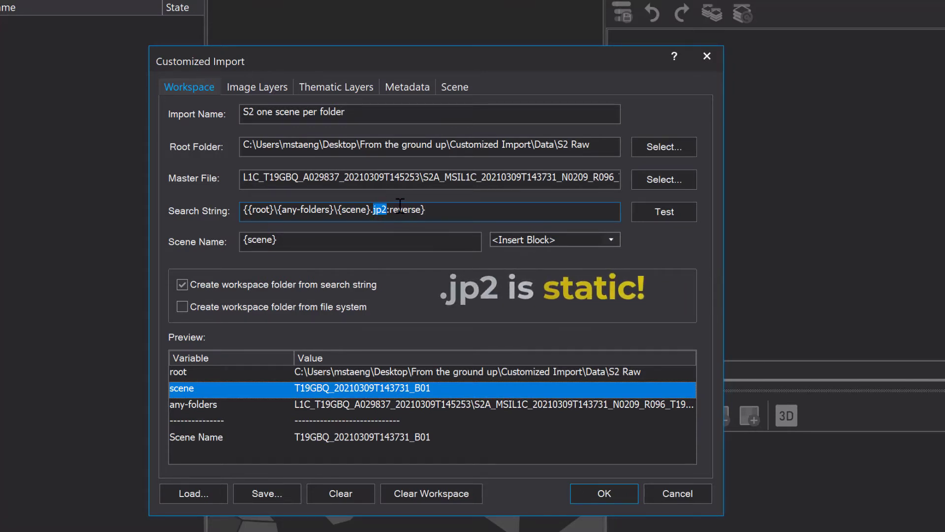
{"action": "left_click", "coordinate": [375, 210]}
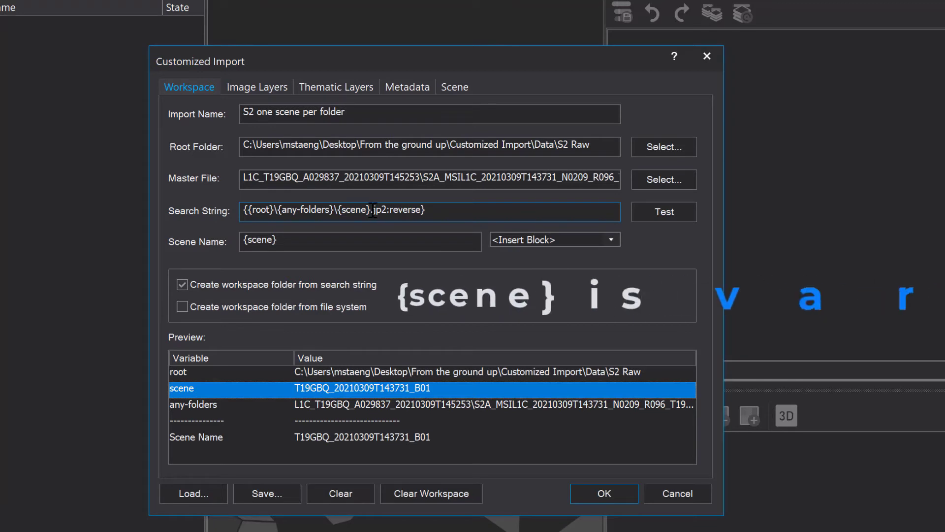
Compare the search string's {scene} variable and its preview value with the T19GBQ_20210309T143731_B01.jp2 file name in IMG_DATA.
{"action": "double_click", "coordinate": [352, 209]}
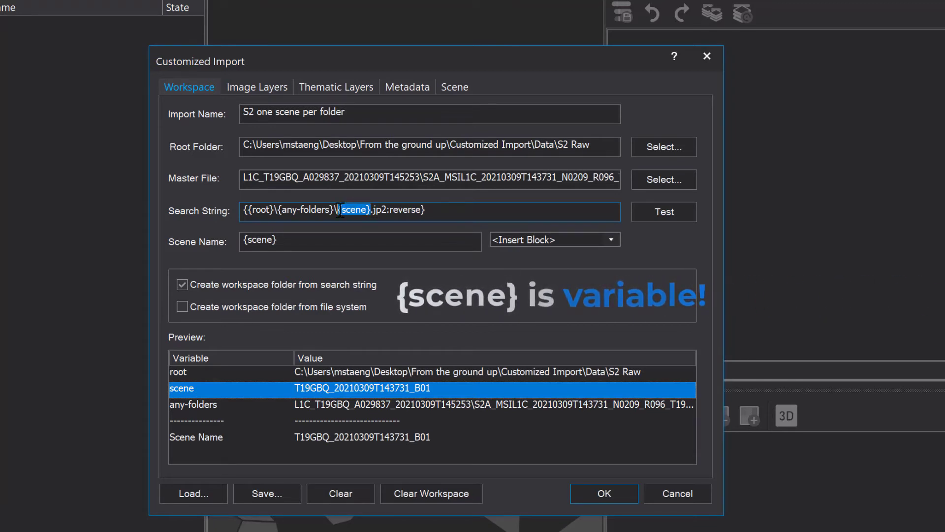
{"action": "left_click", "coordinate": [362, 237]}
{"action": "left_click_drag", "start_coordinate": [372, 212], "coordinate": [337, 214]}
{"action": "left_click", "coordinate": [348, 238]}
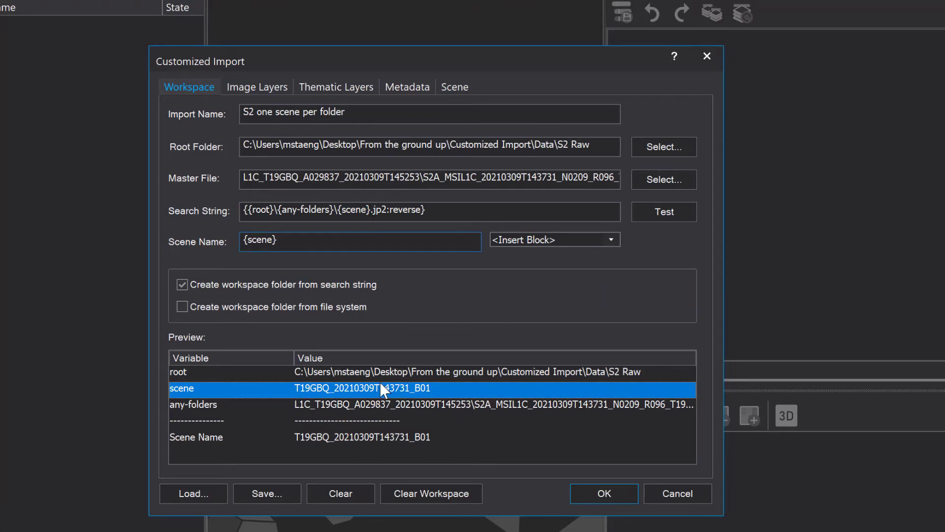
{"action": "left_click", "coordinate": [291, 388]}
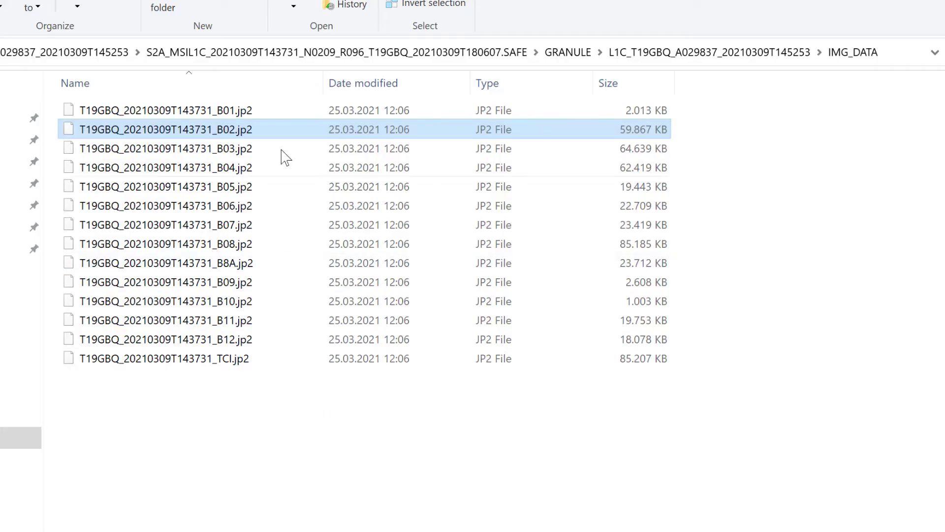
{"action": "left_click", "coordinate": [264, 113]}
{"action": "left_click", "coordinate": [222, 117]}
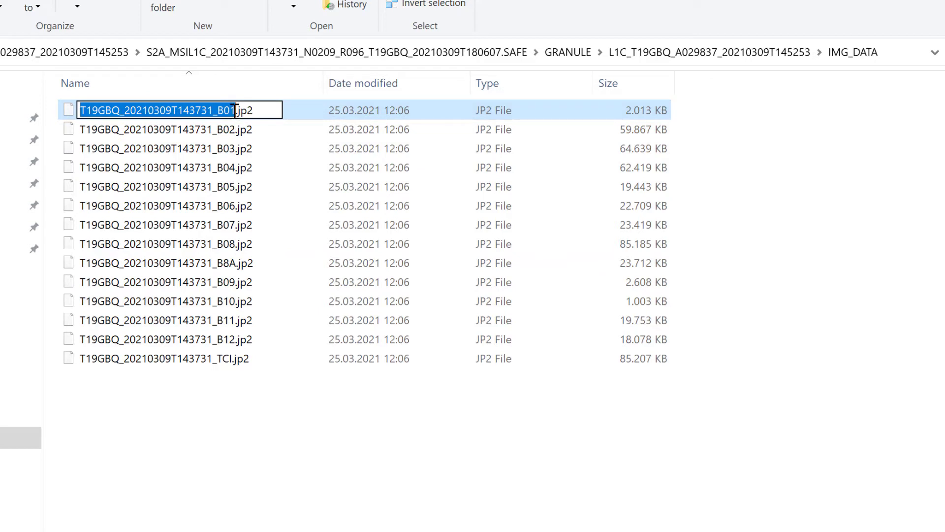
{"action": "left_click", "coordinate": [334, 481]}
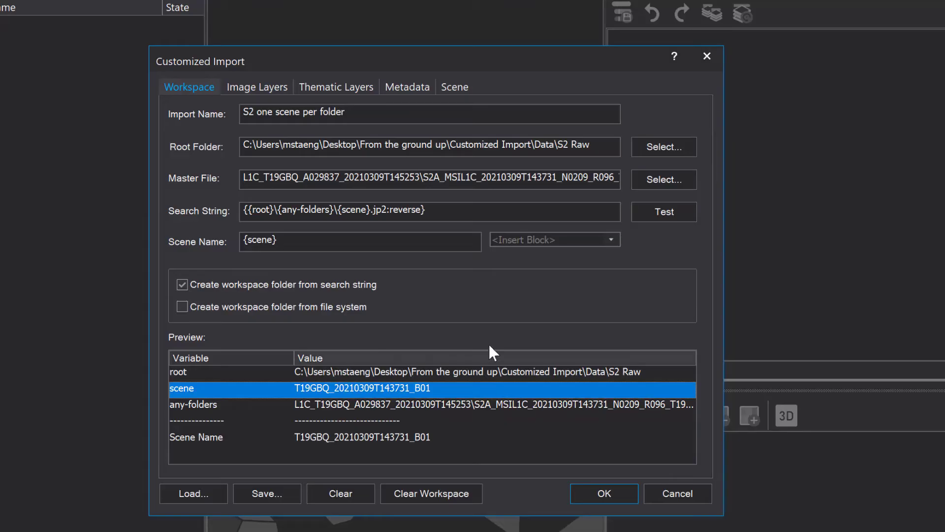
Run the import with the default search string, widen the workspace pane and open the T19GBQ scenes B06, B08 and B12.
{"action": "left_click", "coordinate": [464, 419]}
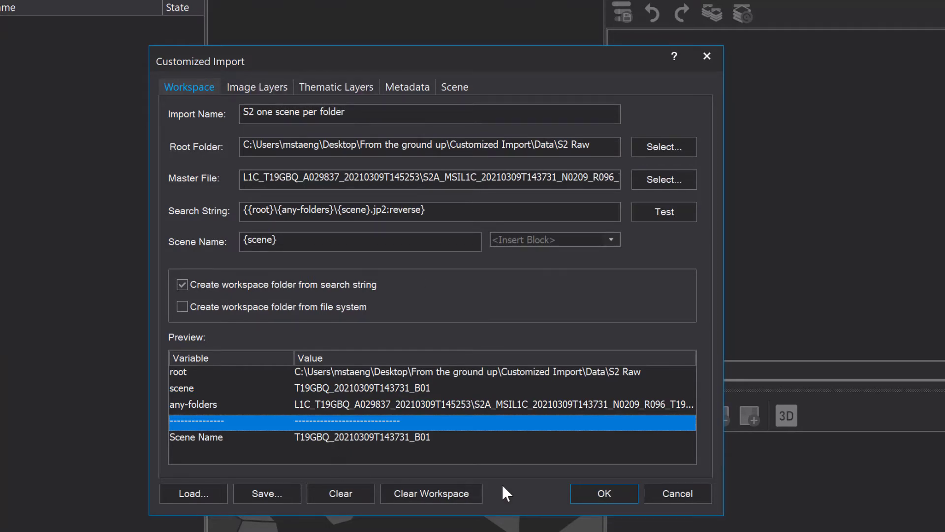
{"action": "left_click", "coordinate": [586, 497]}
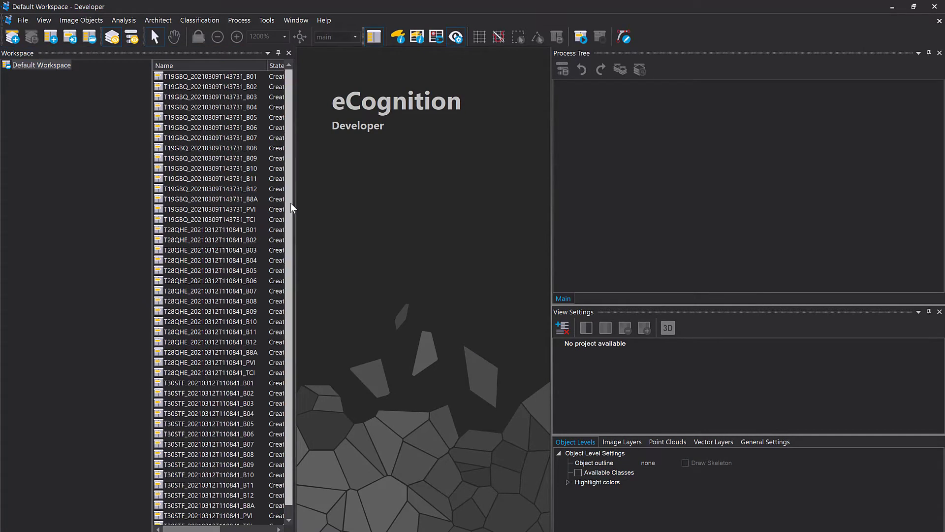
{"action": "left_click_drag", "start_coordinate": [292, 211], "coordinate": [369, 211]}
{"action": "double_click", "coordinate": [219, 128]}
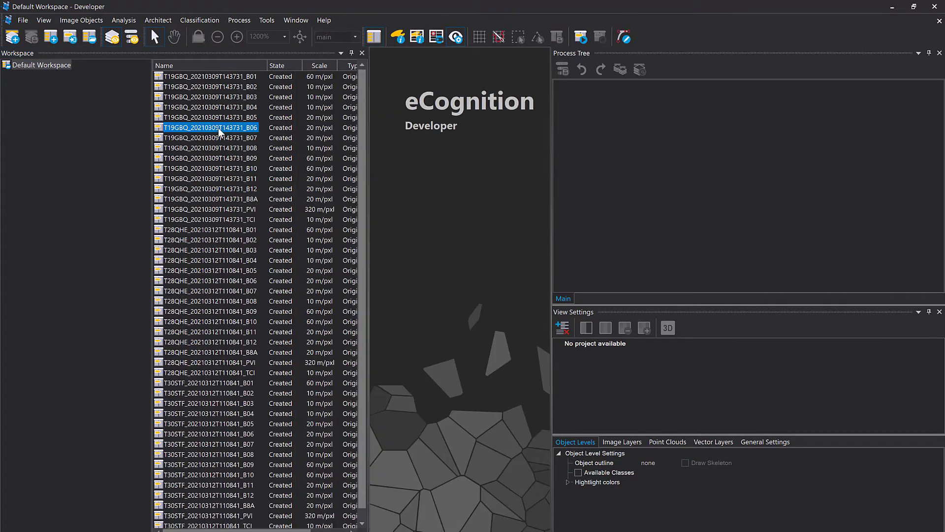
{"action": "double_click", "coordinate": [216, 149]}
{"action": "double_click", "coordinate": [216, 189]}
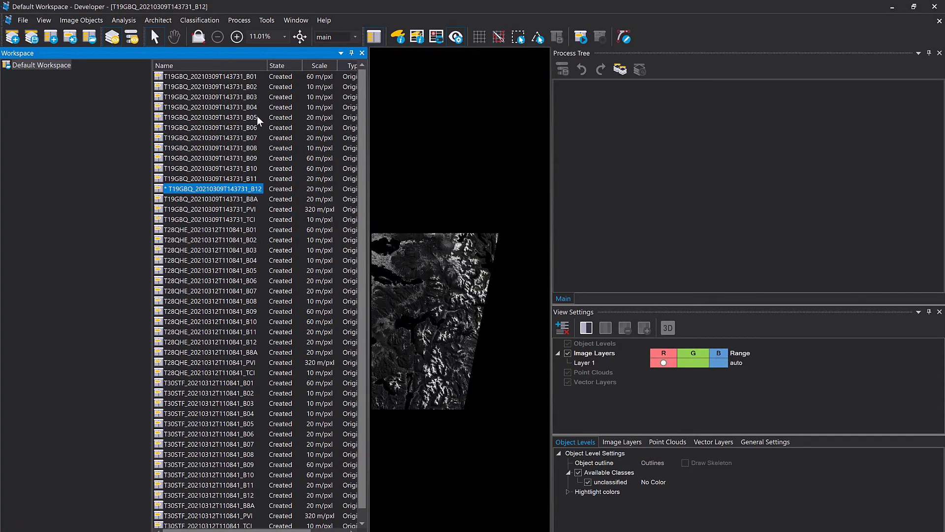
Remove all imported single-band scenes from the Default Workspace, from T19GBQ_20210309T143731_B01 through T30STF_20210312T110841_TCI.
{"action": "scroll", "coordinate": [251, 89], "scroll_direction": "down", "scroll_amount": 1}
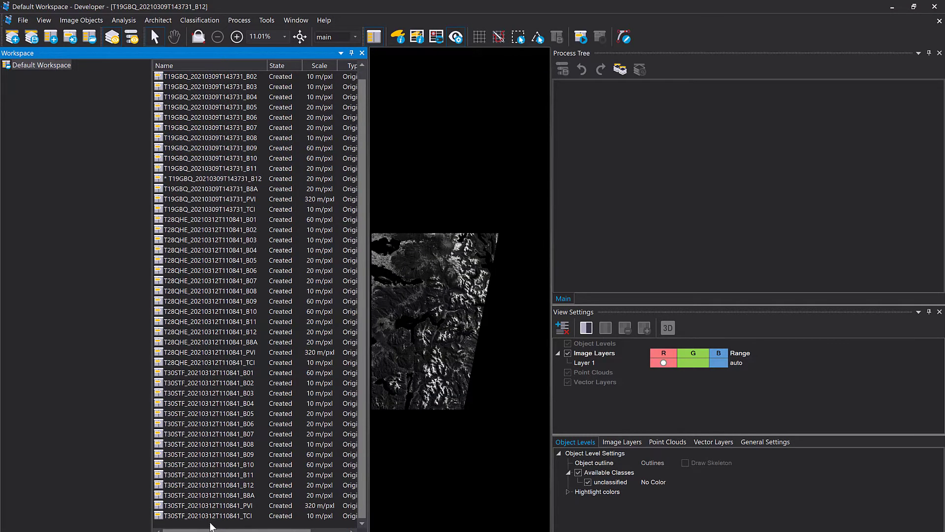
{"action": "left_click", "coordinate": [210, 517]}
{"action": "scroll", "coordinate": [212, 345], "scroll_direction": "up", "scroll_amount": 1}
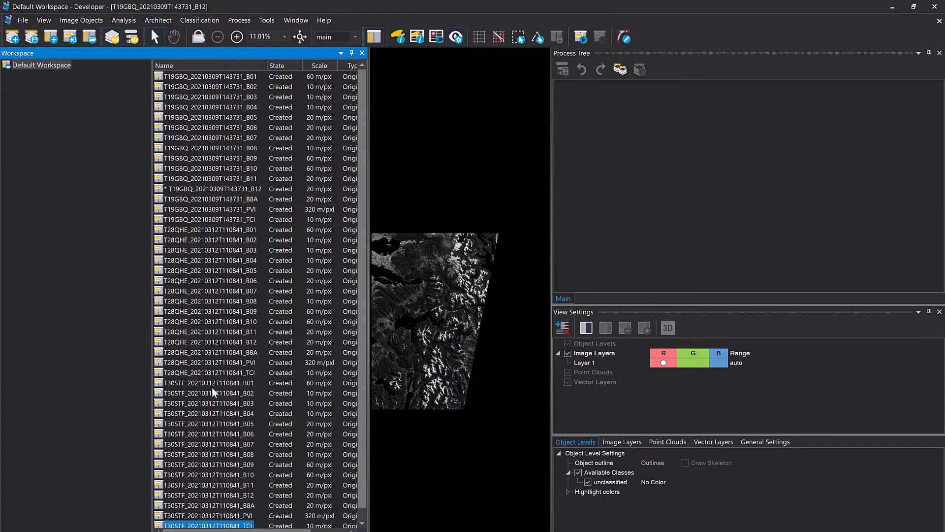
{"action": "left_click", "coordinate": [208, 85], "text": "shift"}
{"action": "left_click", "coordinate": [207, 77], "text": "shift"}
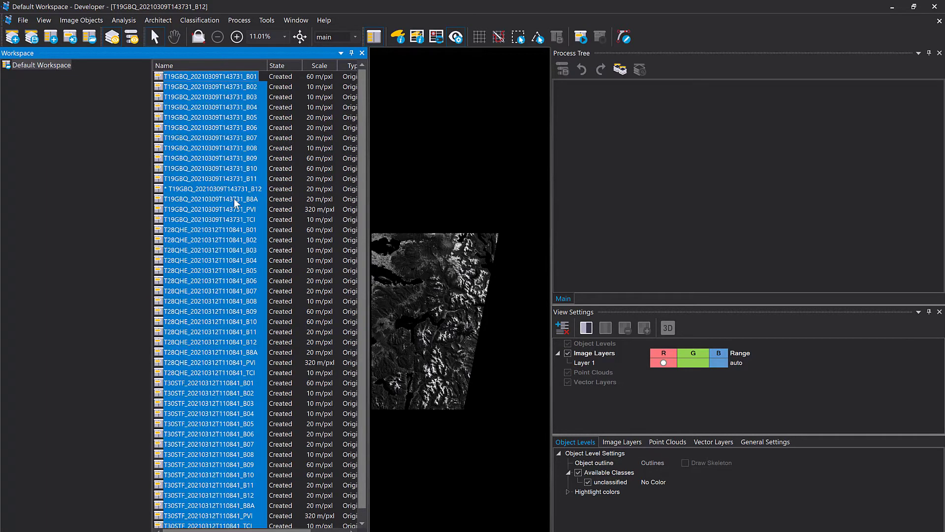
{"action": "key", "text": "Delete"}
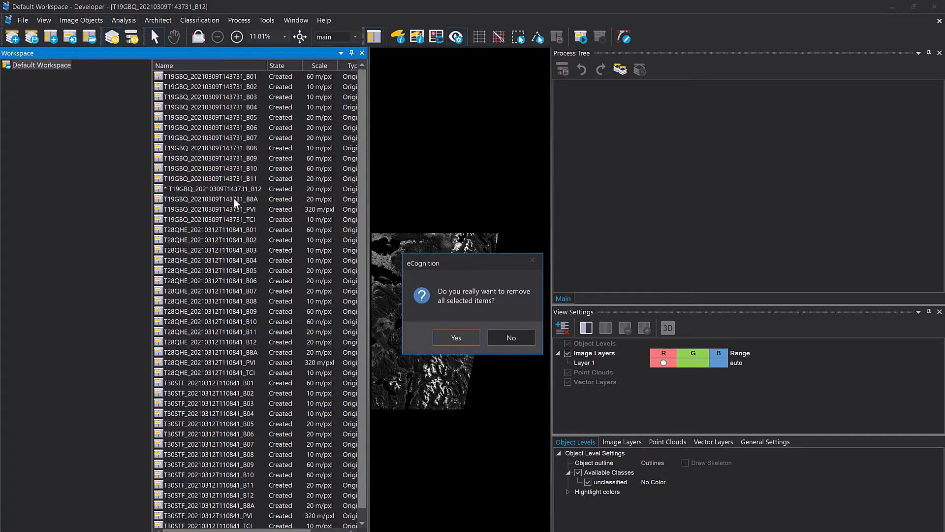
{"action": "left_click", "coordinate": [468, 337]}
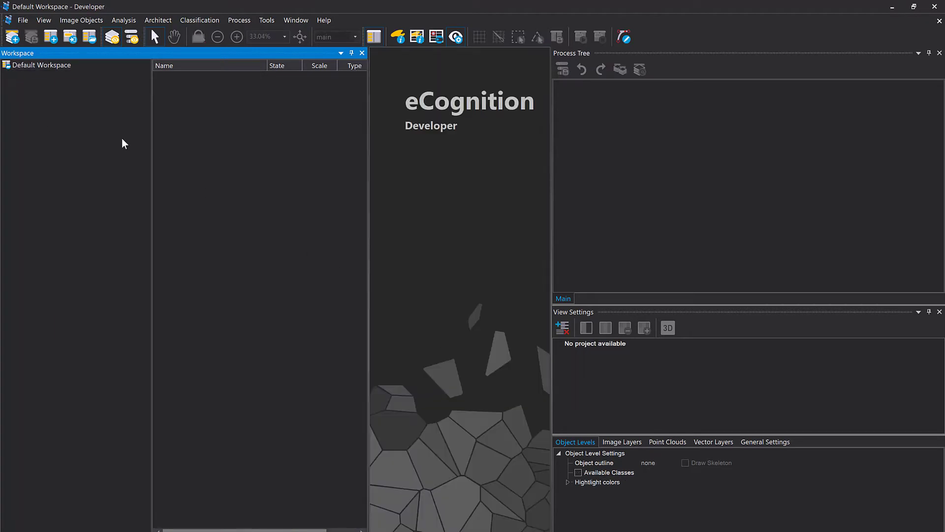
Reopen the customized import, set its search string to {{root}\{any-folders}\{scene}_{layer}.jp2:reverse}, test it and run the import.
{"action": "right_click", "coordinate": [99, 135]}
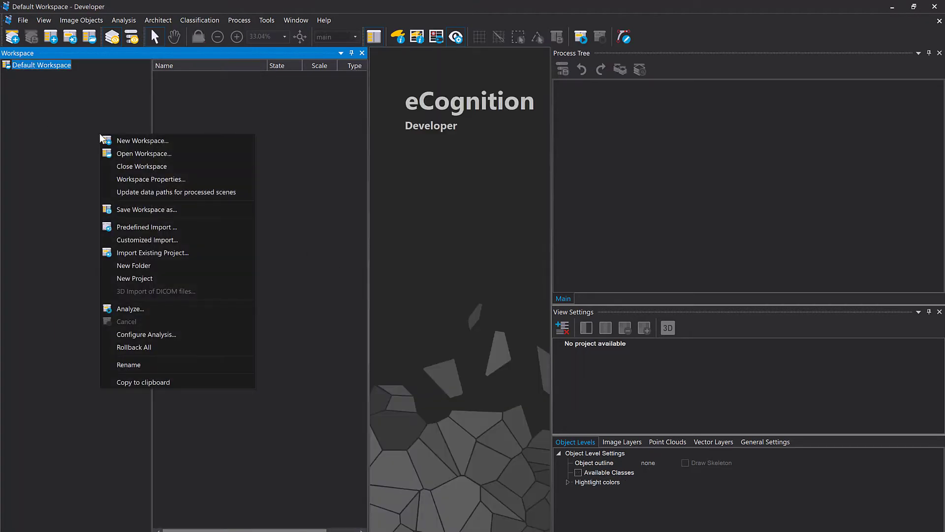
{"action": "left_click", "coordinate": [157, 241]}
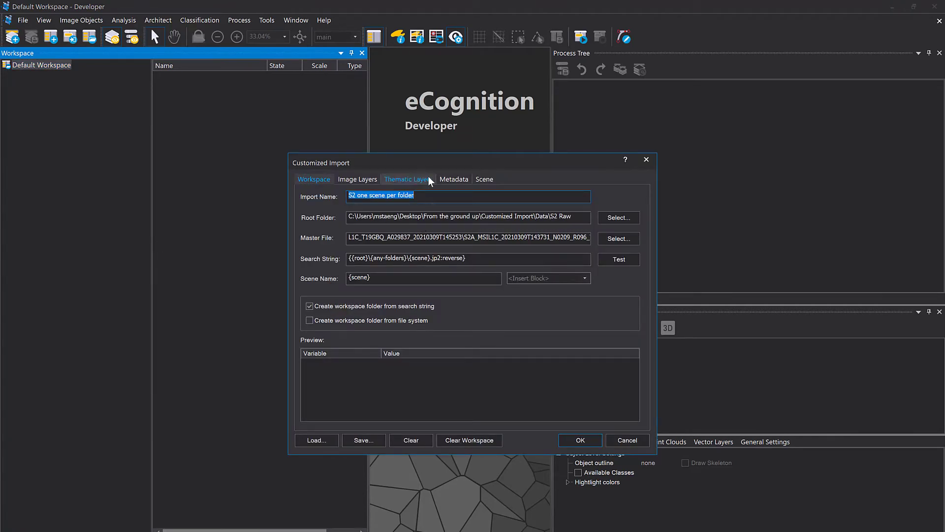
{"action": "left_click_drag", "start_coordinate": [421, 168], "coordinate": [411, 156]}
{"action": "left_click", "coordinate": [470, 247]}
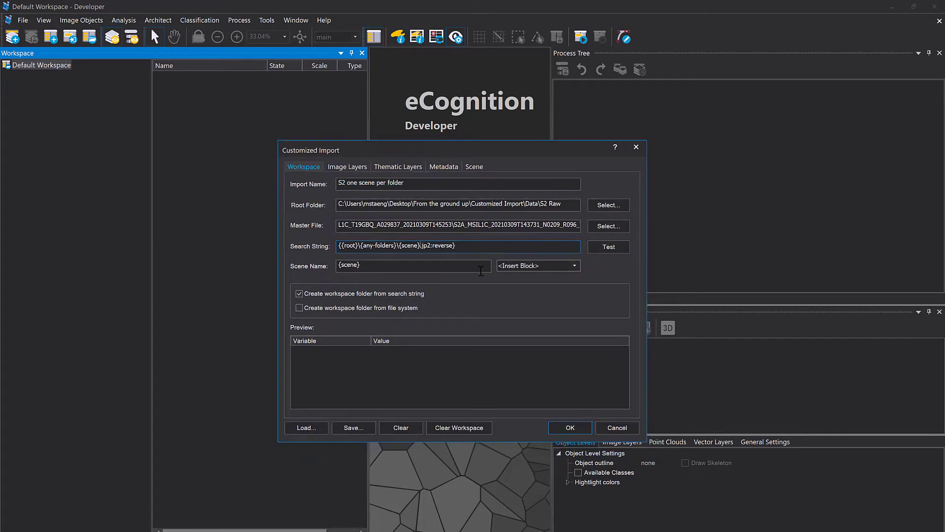
{"action": "type", "text": "_"}
{"action": "left_click", "coordinate": [568, 267]}
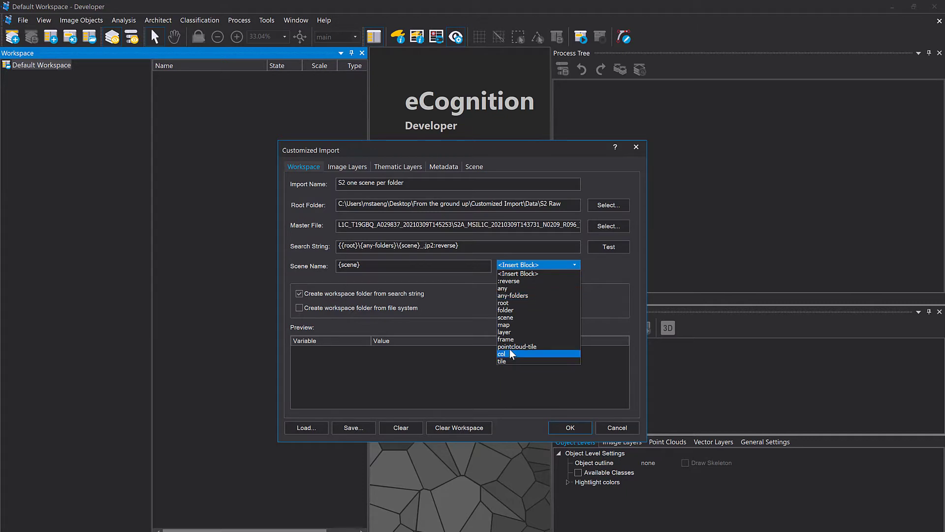
{"action": "left_click", "coordinate": [505, 332]}
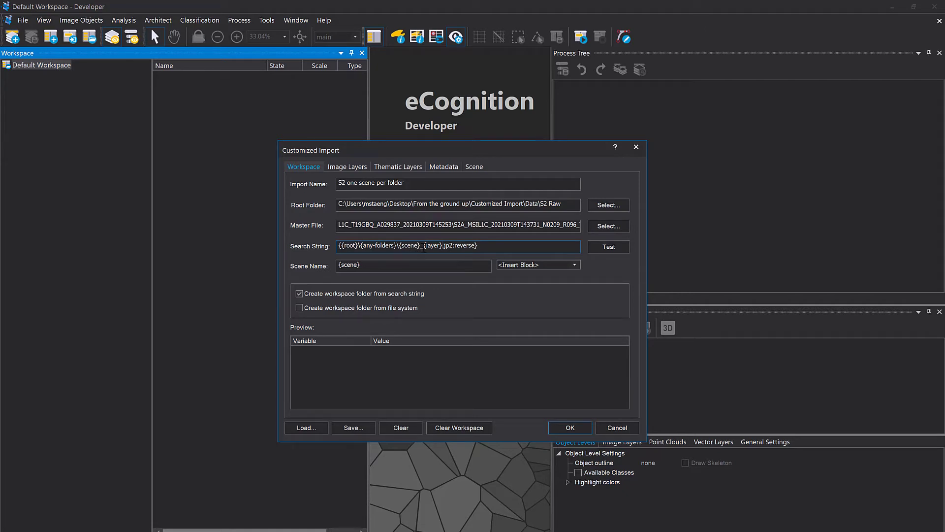
{"action": "left_click_drag", "start_coordinate": [424, 245], "coordinate": [443, 244]}
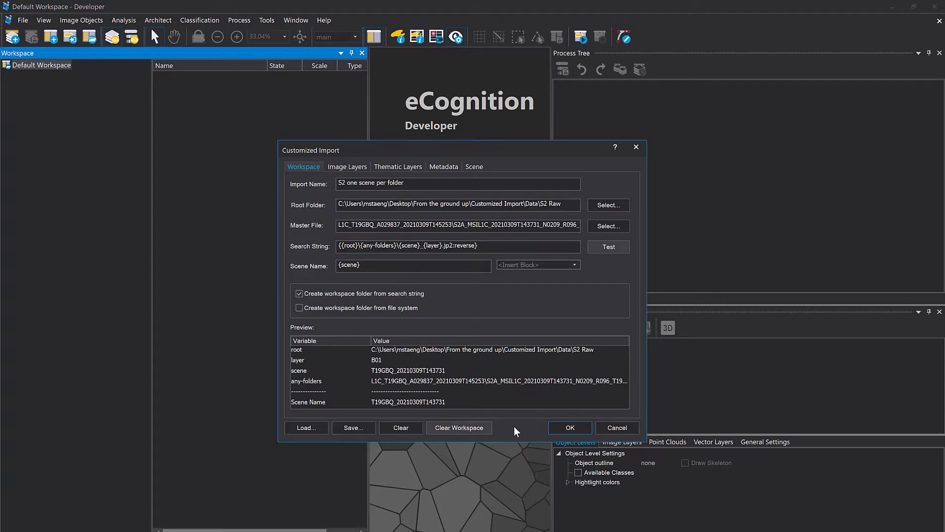
{"action": "left_click", "coordinate": [575, 432]}
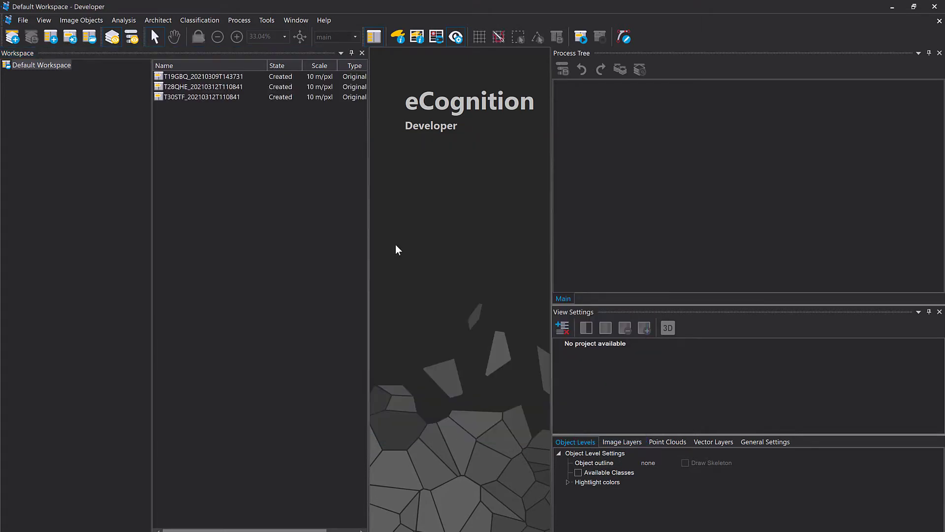
Open the T28QHE, T30STF and T19GBQ scenes in turn and check their imagery and image layers.
{"action": "double_click", "coordinate": [235, 88]}
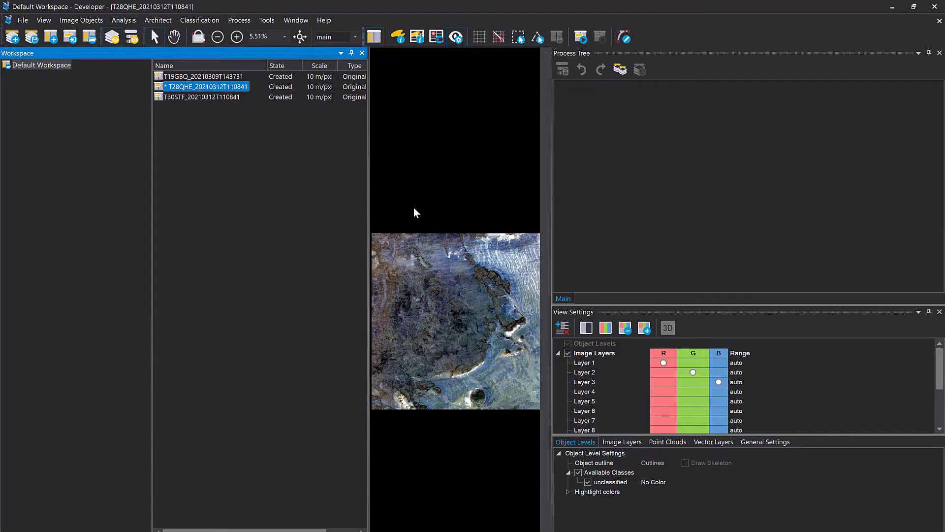
{"action": "scroll", "coordinate": [636, 396], "scroll_direction": "down", "scroll_amount": 3}
{"action": "scroll", "coordinate": [618, 419], "scroll_direction": "up", "scroll_amount": 3}
{"action": "scroll", "coordinate": [617, 415], "scroll_direction": "down", "scroll_amount": 3}
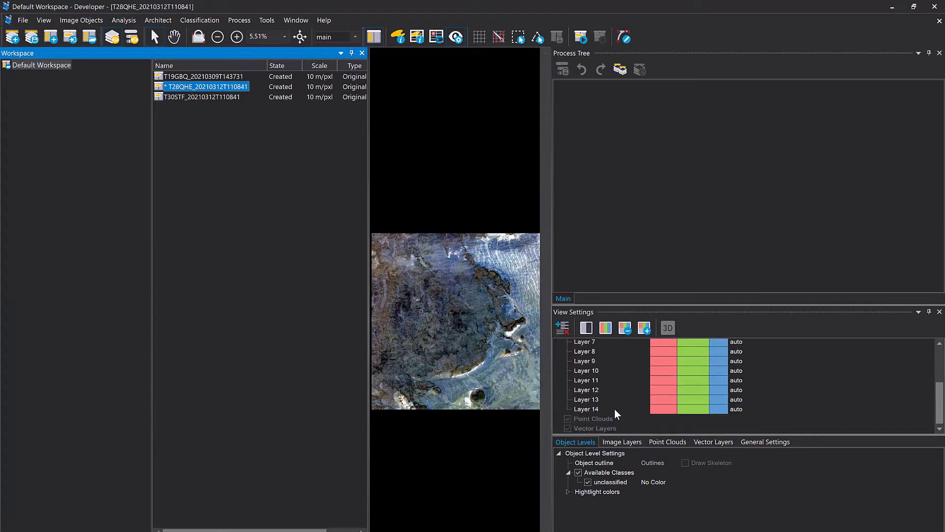
{"action": "double_click", "coordinate": [217, 97]}
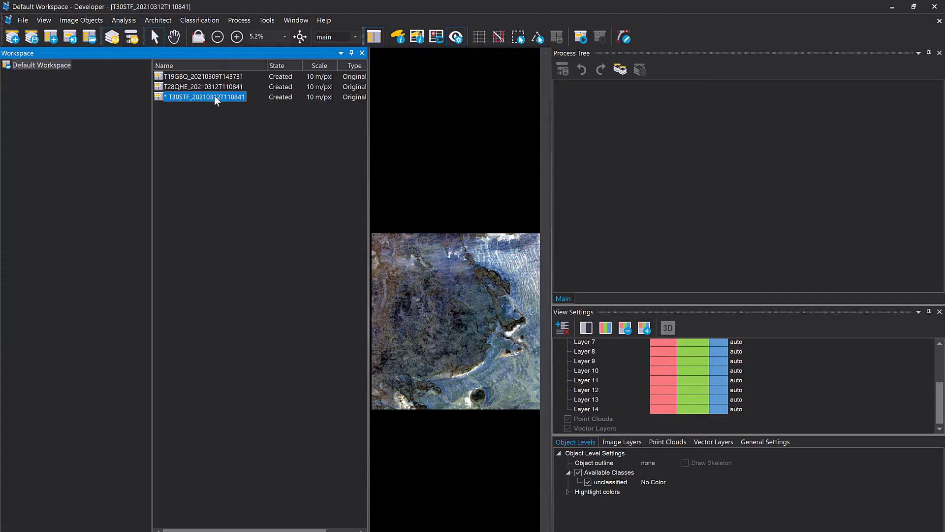
{"action": "scroll", "coordinate": [643, 376], "scroll_direction": "up", "scroll_amount": 3}
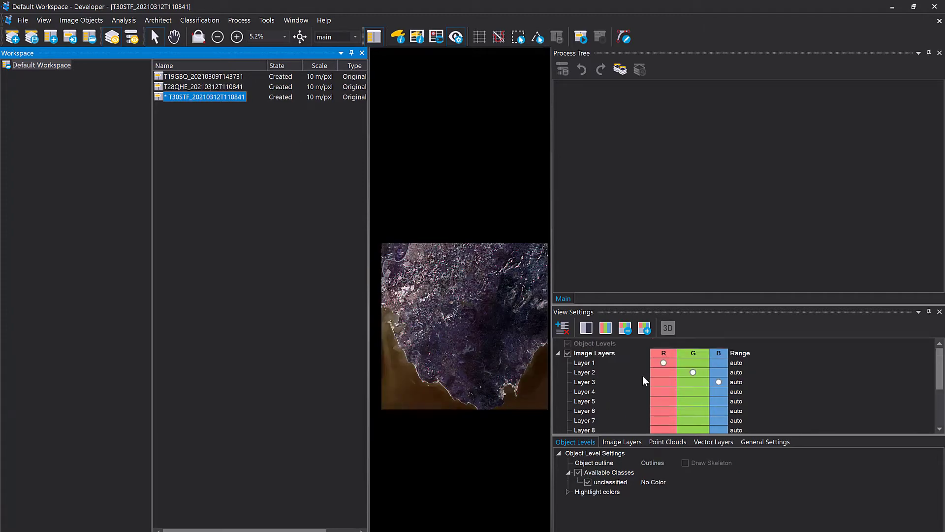
{"action": "double_click", "coordinate": [202, 77]}
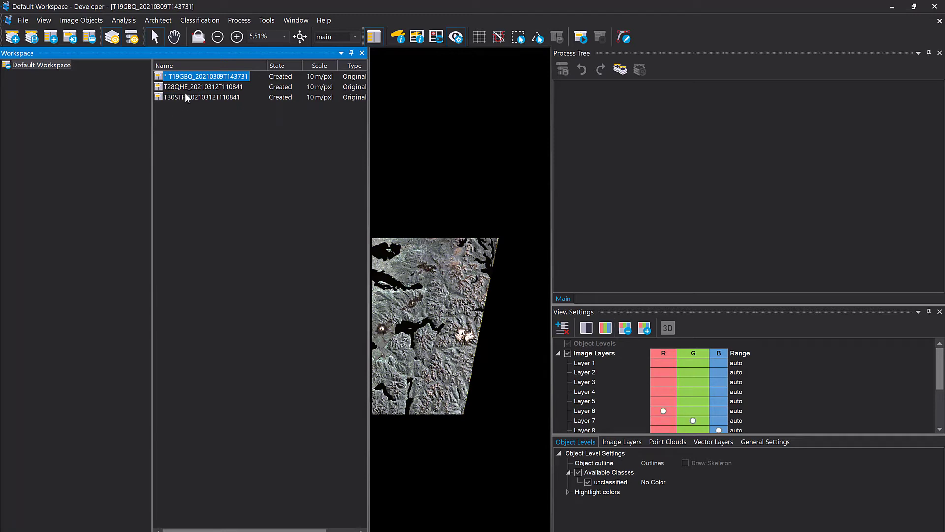
Examine the names of the image layers in the open T19GBQ scene, from the first layer to the last.
{"action": "left_click", "coordinate": [186, 97], "text": "shift"}
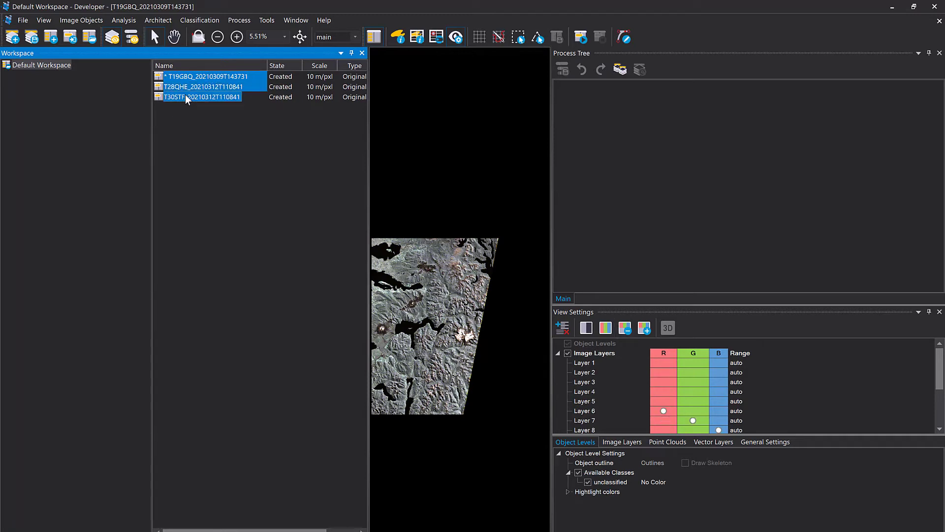
{"action": "left_click", "coordinate": [595, 383]}
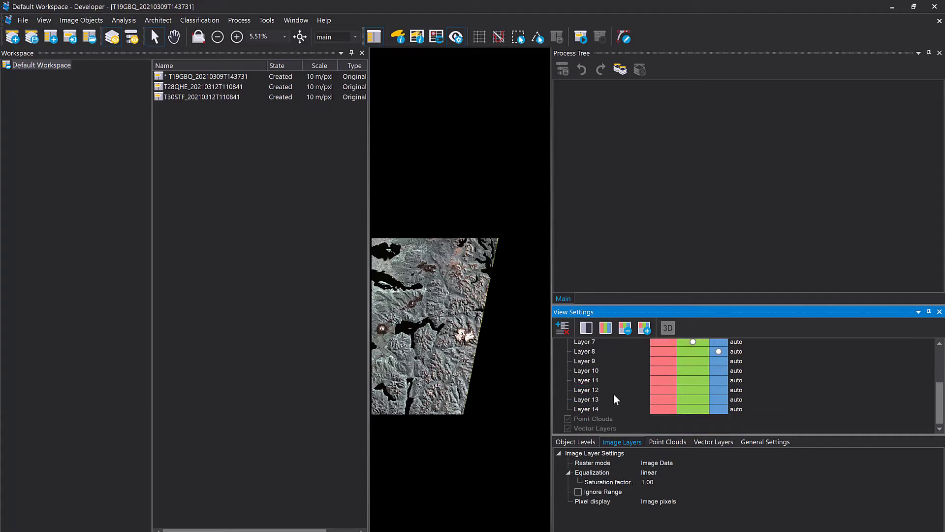
{"action": "scroll", "coordinate": [613, 399], "scroll_direction": "down", "scroll_amount": 3}
{"action": "scroll", "coordinate": [610, 399], "scroll_direction": "up", "scroll_amount": 3}
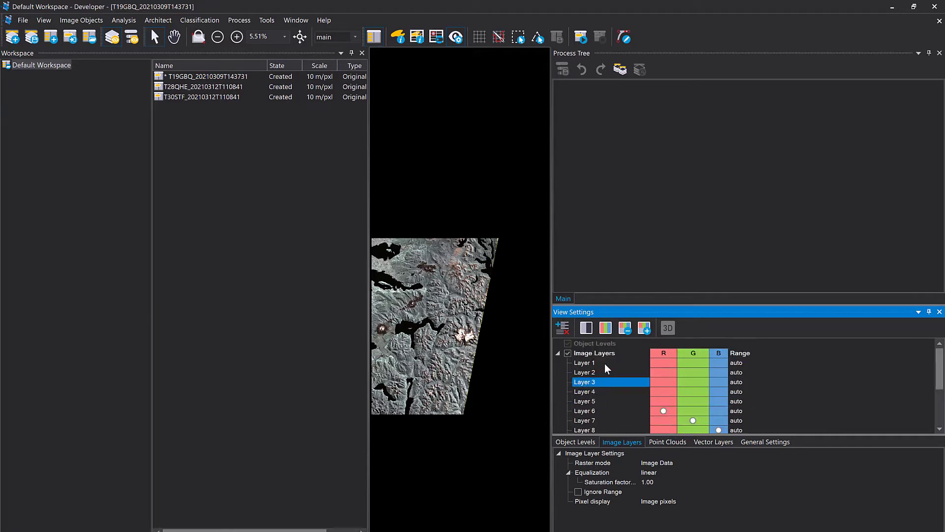
{"action": "left_click", "coordinate": [592, 371]}
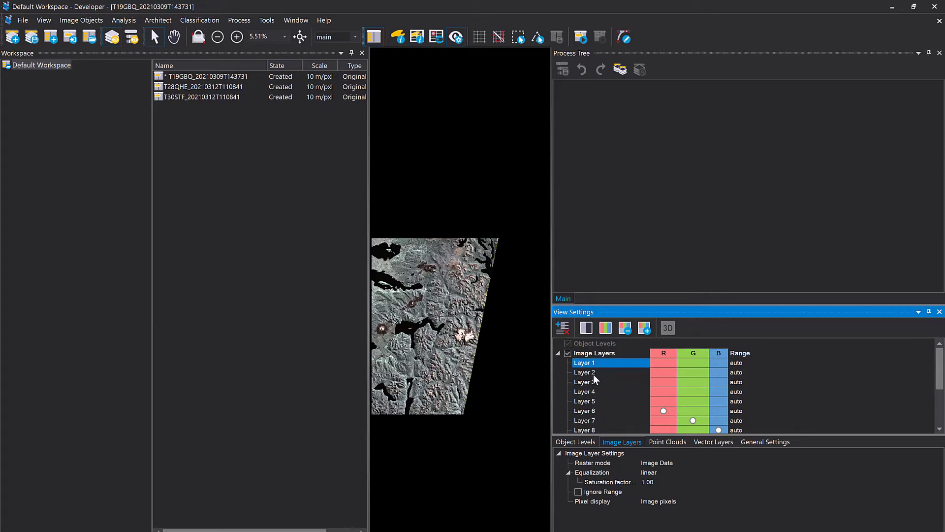
Remove the T19GBQ, T28QHE and T30STF scenes from the Default Workspace and confirm the removal.
{"action": "left_click_drag", "start_coordinate": [217, 77], "coordinate": [218, 98]}
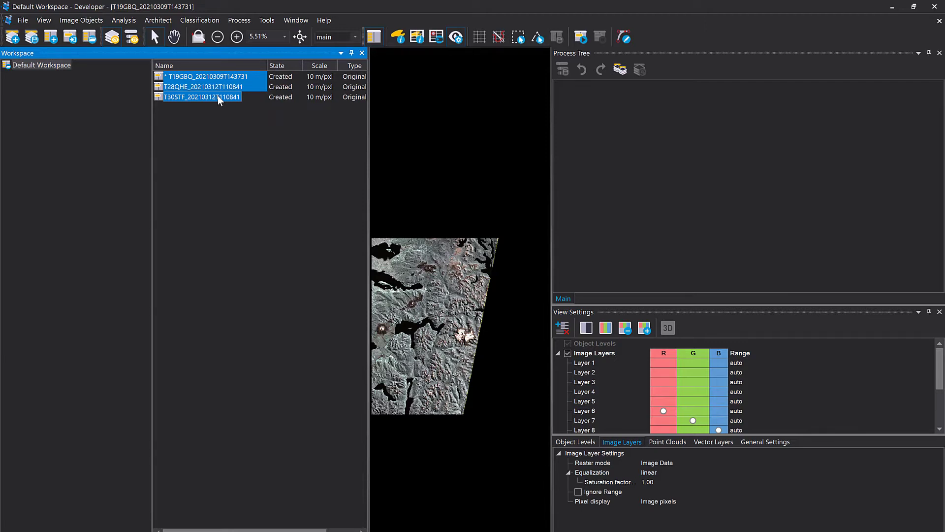
{"action": "key", "text": "Delete"}
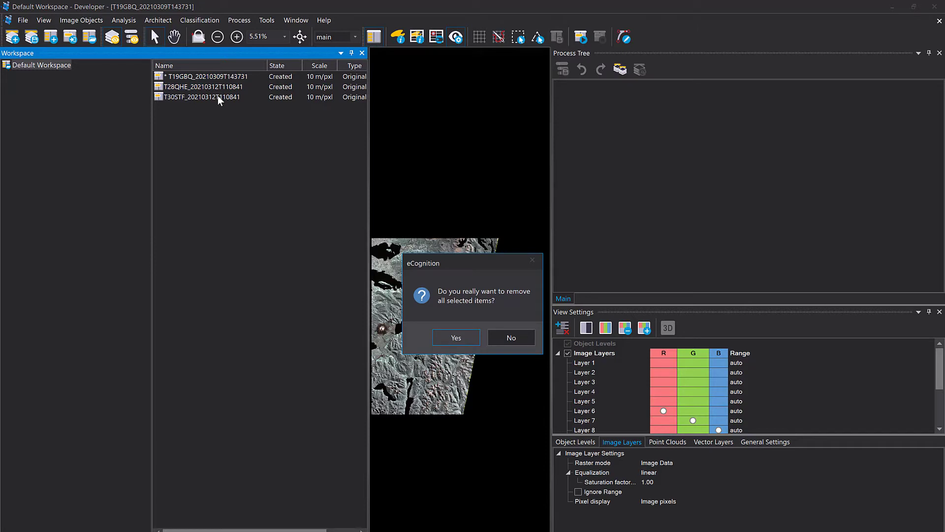
{"action": "left_click", "coordinate": [451, 339]}
Reopen the customized import "S2 one scene per folder", test its search string and compare the {layer} and {scene} blocks with the preview.
{"action": "right_click", "coordinate": [76, 84]}
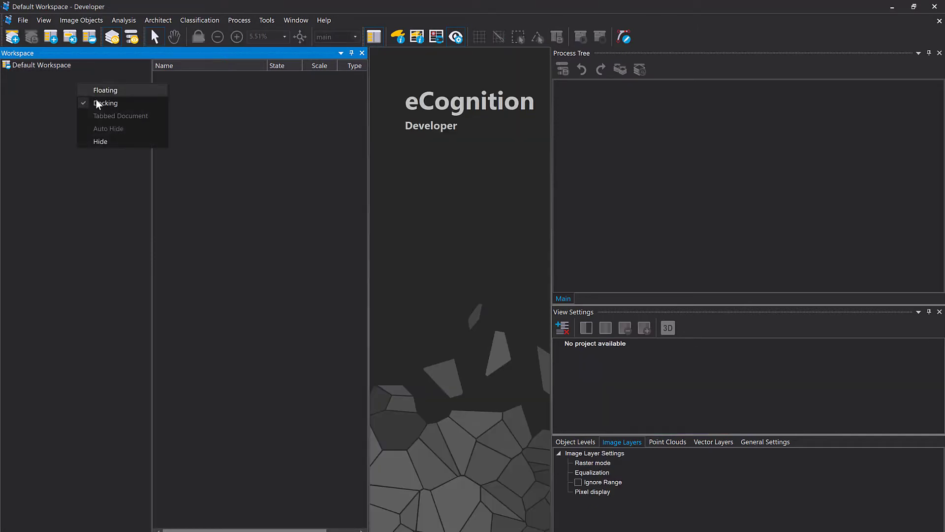
{"action": "right_click", "coordinate": [38, 90]}
{"action": "left_click", "coordinate": [96, 196]}
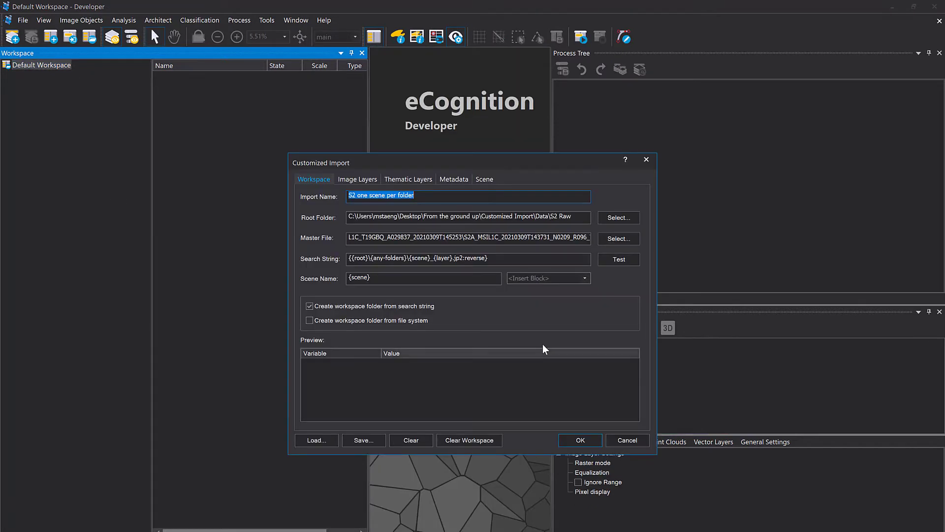
{"action": "left_click", "coordinate": [485, 263]}
{"action": "left_click", "coordinate": [619, 259]}
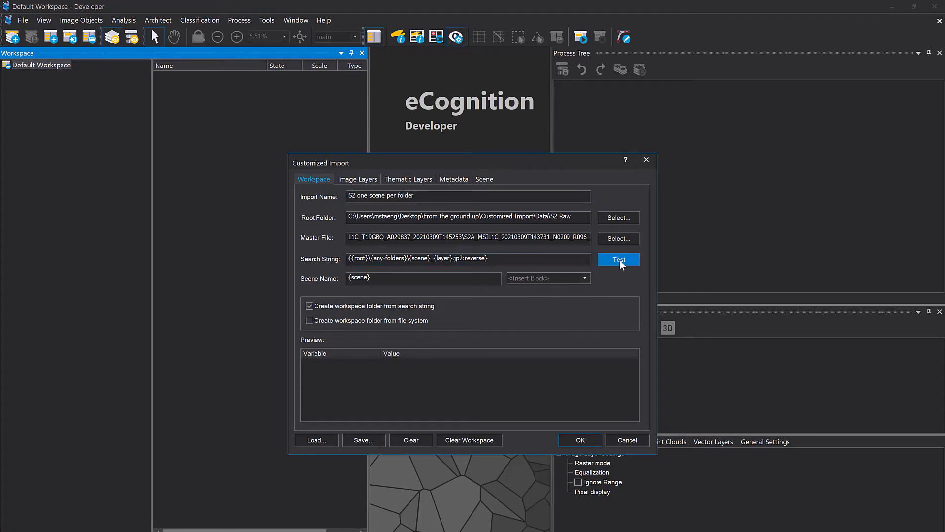
{"action": "left_click_drag", "start_coordinate": [452, 263], "coordinate": [434, 264]}
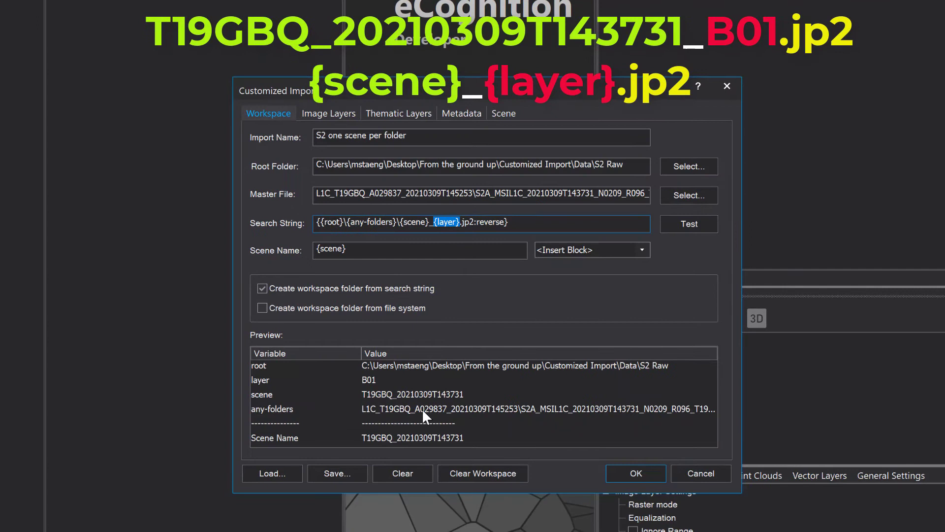
{"action": "left_click", "coordinate": [398, 383]}
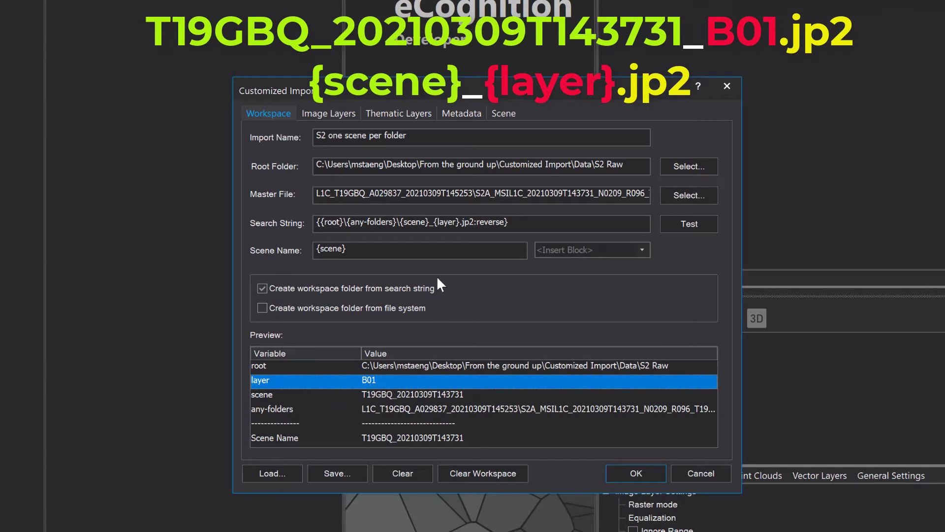
{"action": "left_click_drag", "start_coordinate": [433, 226], "coordinate": [405, 227]}
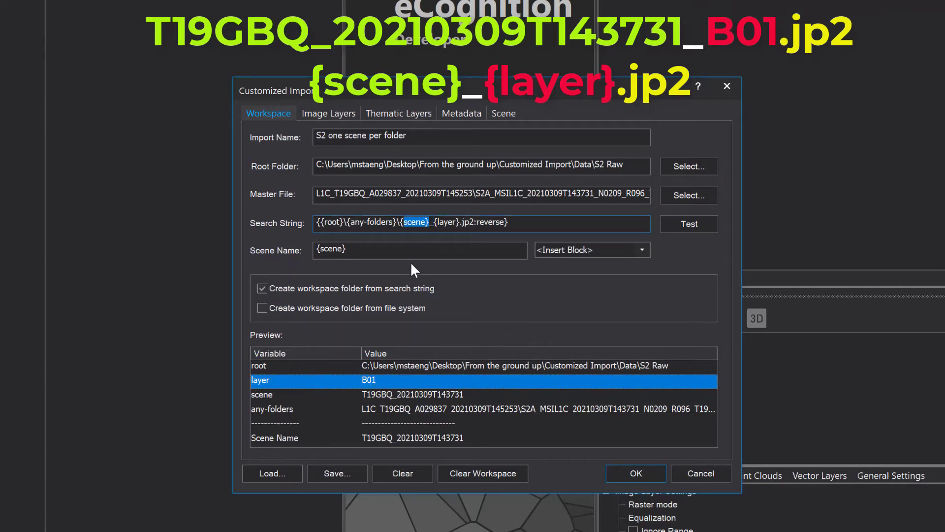
Copy the {layer} variable from the search string and set it as the alias of Layer 1 under File 1.
{"action": "left_click", "coordinate": [345, 118]}
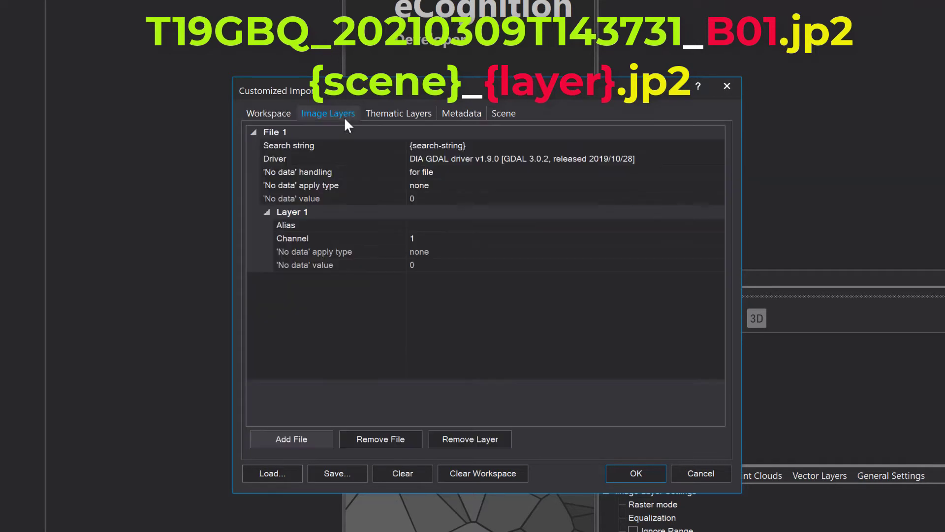
{"action": "left_click", "coordinate": [292, 118]}
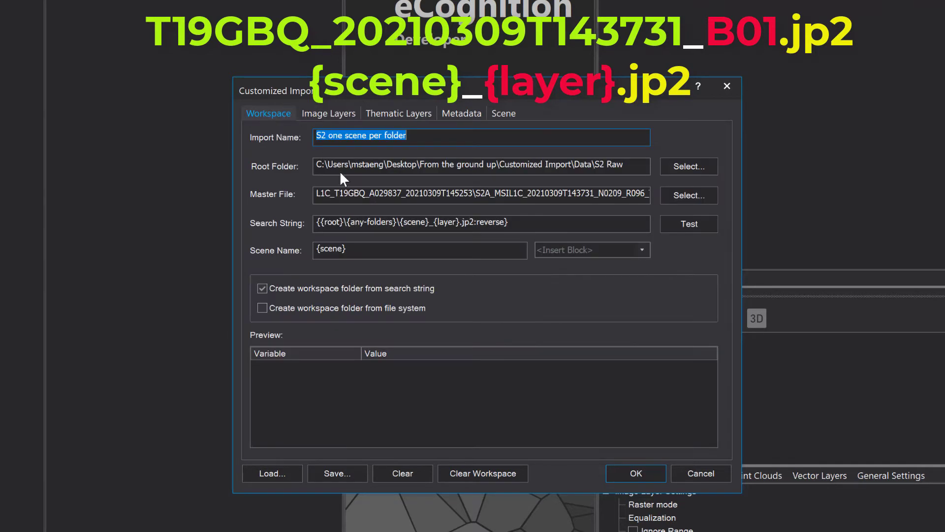
{"action": "left_click_drag", "start_coordinate": [389, 249], "coordinate": [285, 252]}
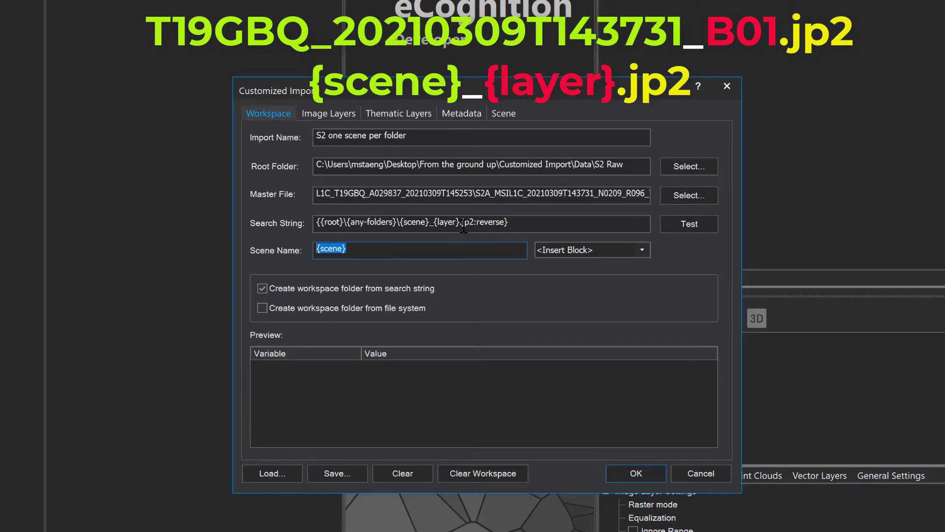
{"action": "left_click_drag", "start_coordinate": [463, 225], "coordinate": [436, 222]}
{"action": "key", "text": "ctrl+c"}
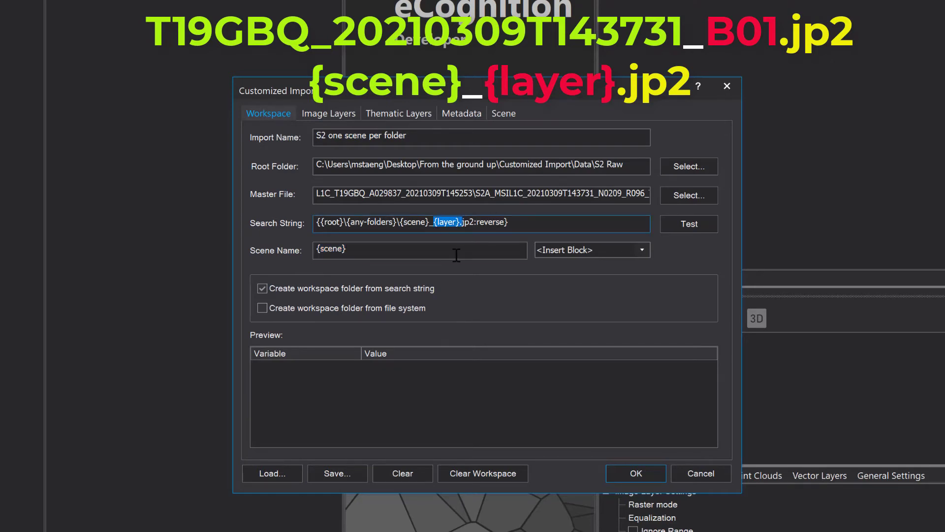
{"action": "left_click", "coordinate": [345, 116]}
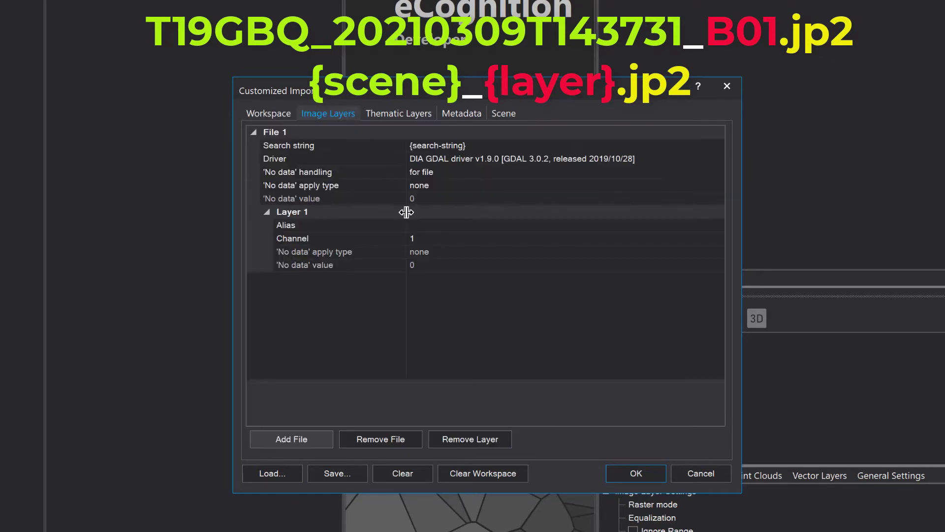
{"action": "left_click", "coordinate": [451, 226]}
{"action": "key", "text": "ctrl+v"}
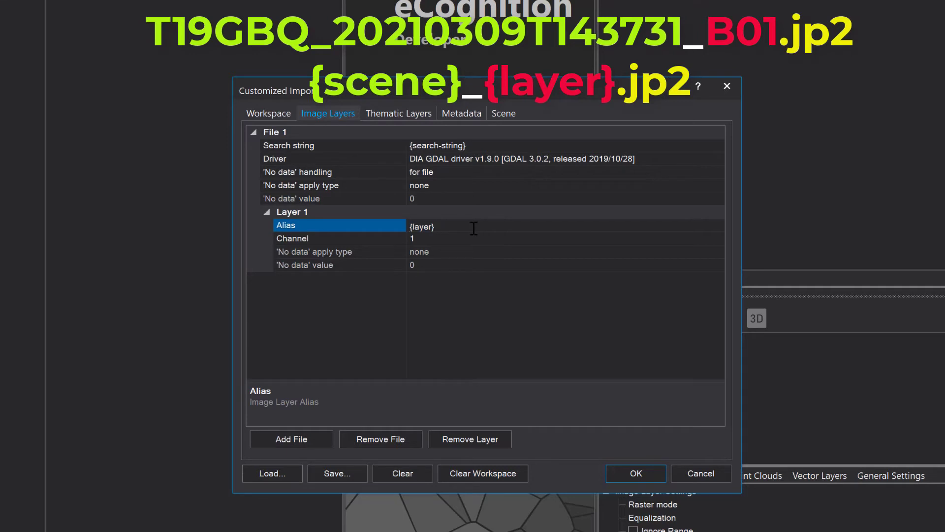
Test the search string again, check the layer variable against the Layer 1 alias and run the import.
{"action": "left_click", "coordinate": [264, 115]}
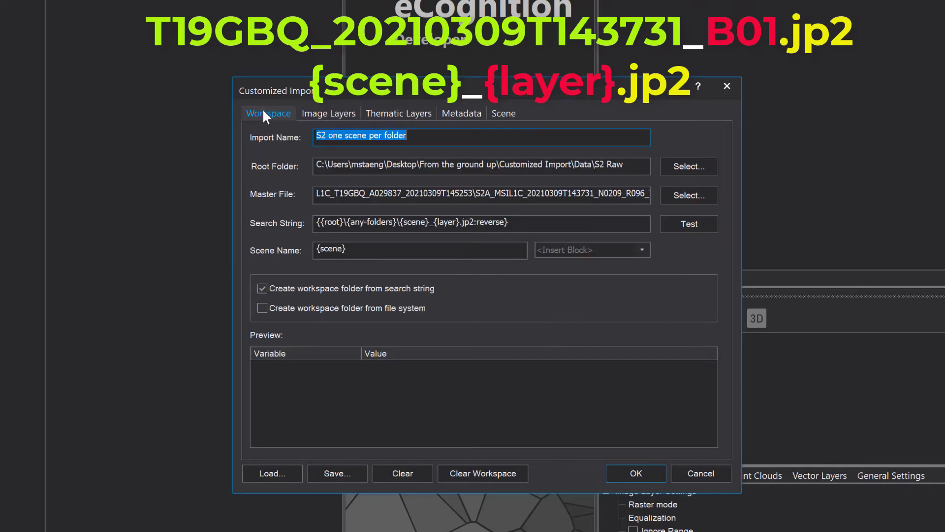
{"action": "left_click", "coordinate": [675, 225]}
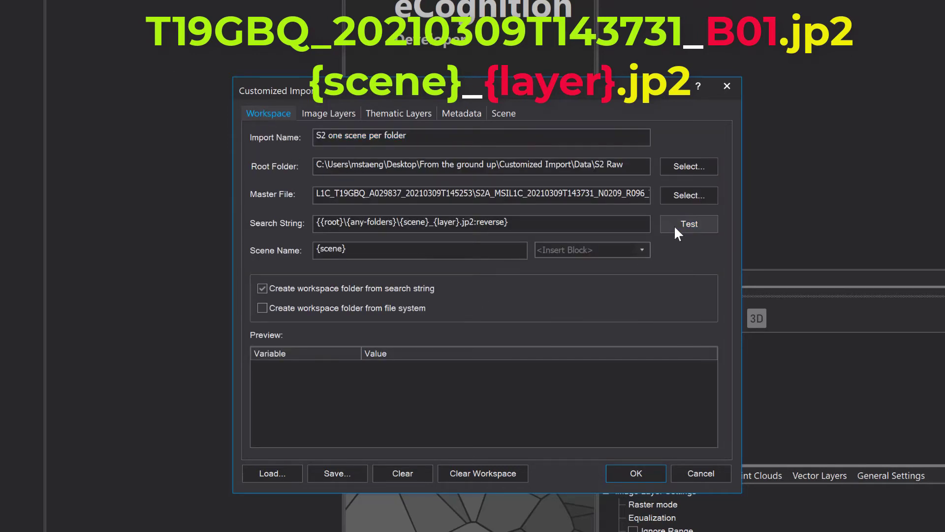
{"action": "left_click", "coordinate": [301, 384]}
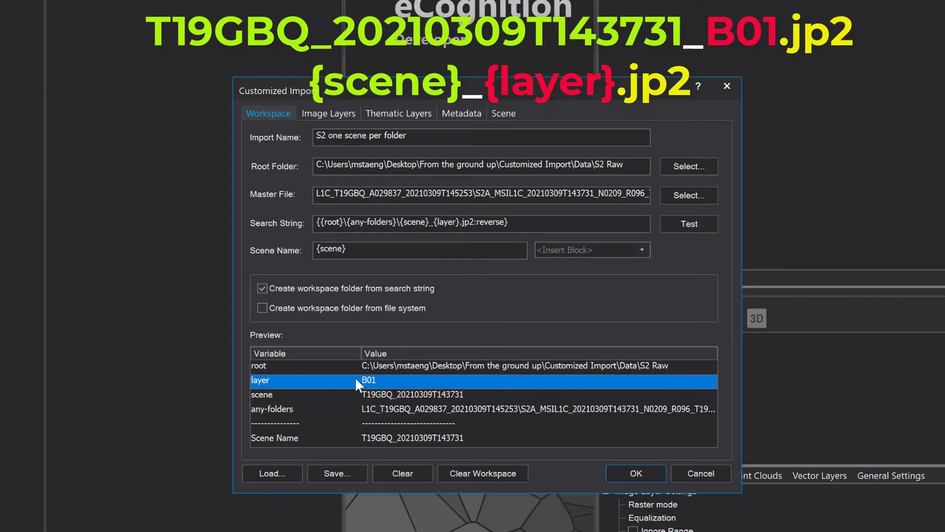
{"action": "left_click", "coordinate": [331, 113]}
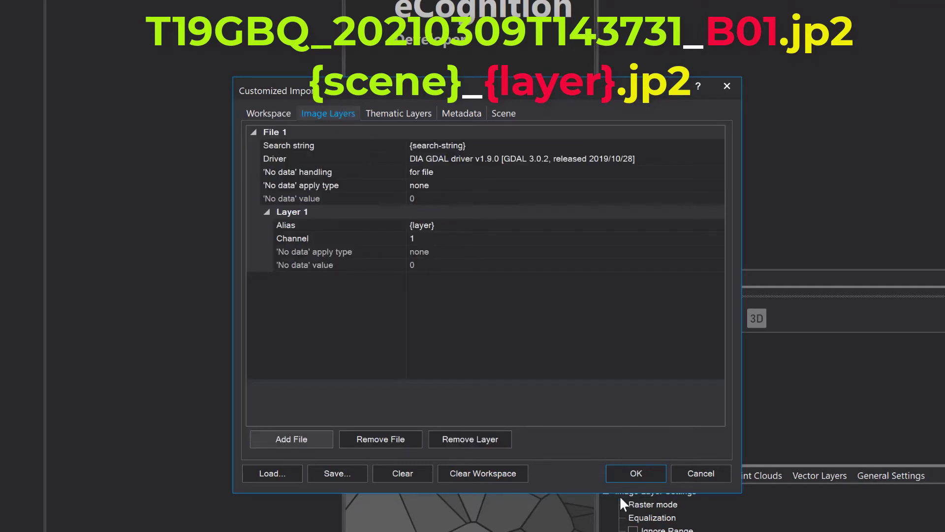
{"action": "left_click", "coordinate": [630, 474]}
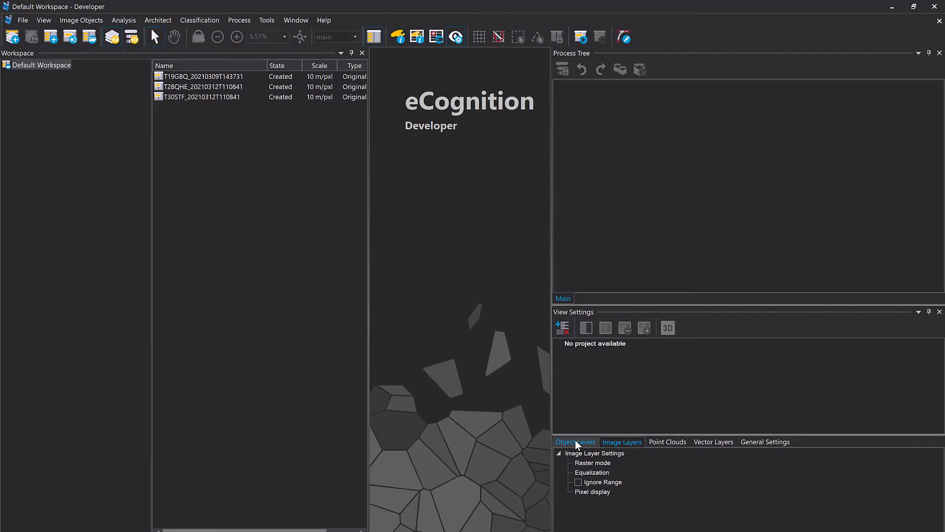
Open the T28QHE scene and examine the names in its full list of image layers.
{"action": "double_click", "coordinate": [222, 86]}
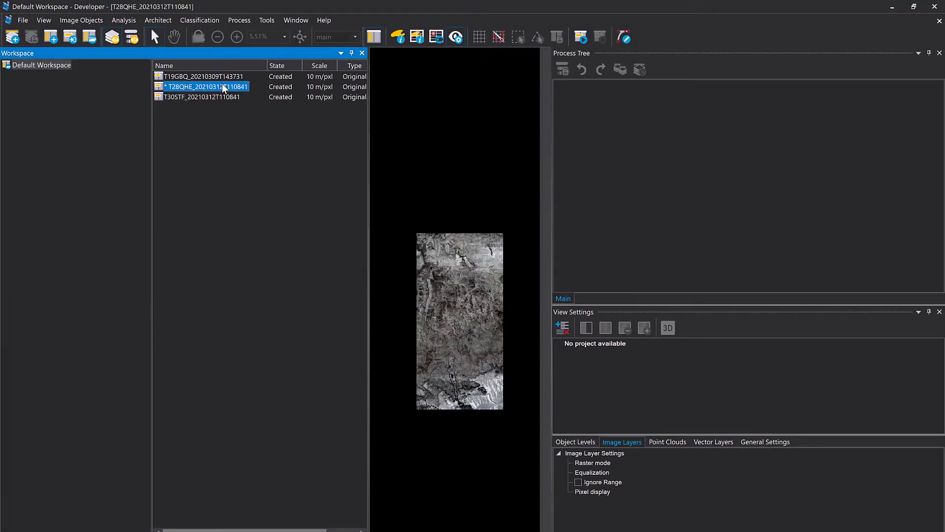
{"action": "scroll", "coordinate": [650, 409], "scroll_direction": "down", "scroll_amount": 3}
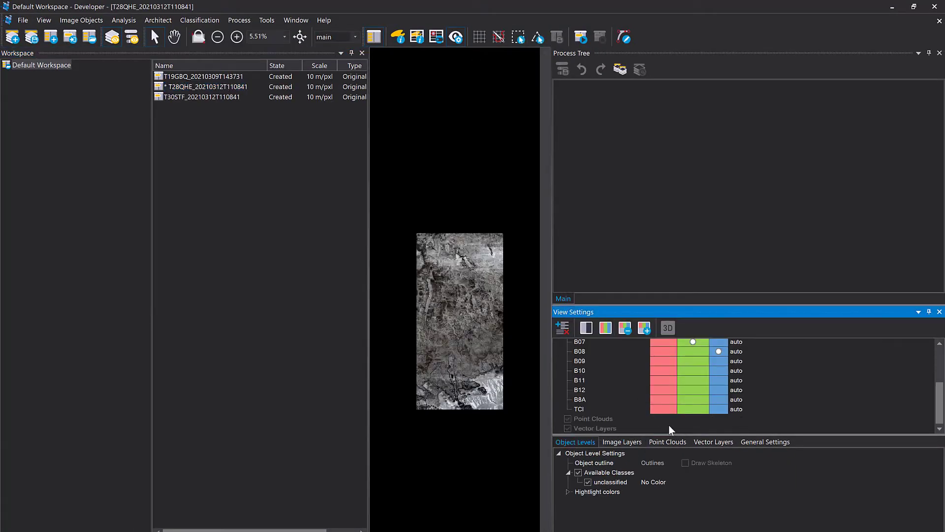
{"action": "scroll", "coordinate": [652, 397], "scroll_direction": "up", "scroll_amount": 3}
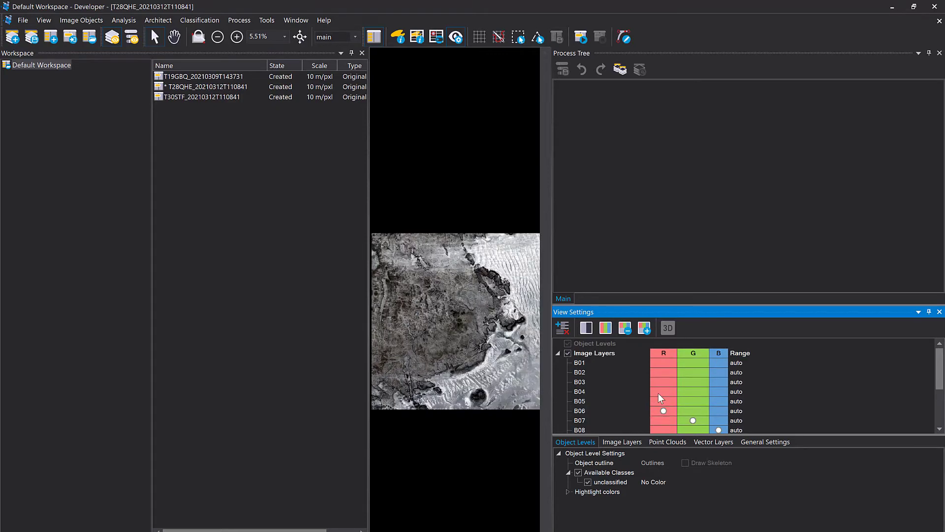
{"action": "scroll", "coordinate": [658, 393], "scroll_direction": "down", "scroll_amount": 3}
{"action": "scroll", "coordinate": [658, 393], "scroll_direction": "up", "scroll_amount": 3}
{"action": "scroll", "coordinate": [658, 393], "scroll_direction": "down", "scroll_amount": 3}
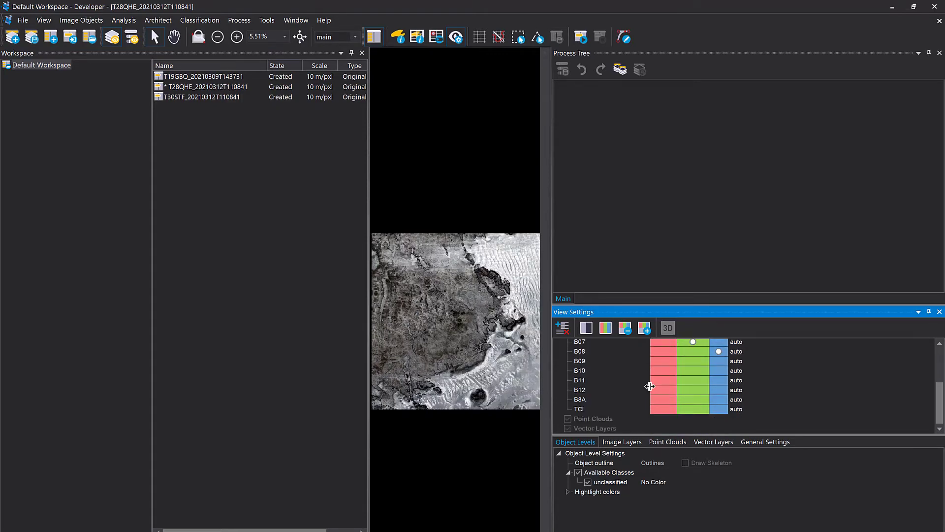
Shift the displayed RGB layer mix to B07, B08 and B09, and check the TCI and B8A layers in the list.
{"action": "left_click", "coordinate": [644, 329]}
{"action": "left_click", "coordinate": [587, 402]}
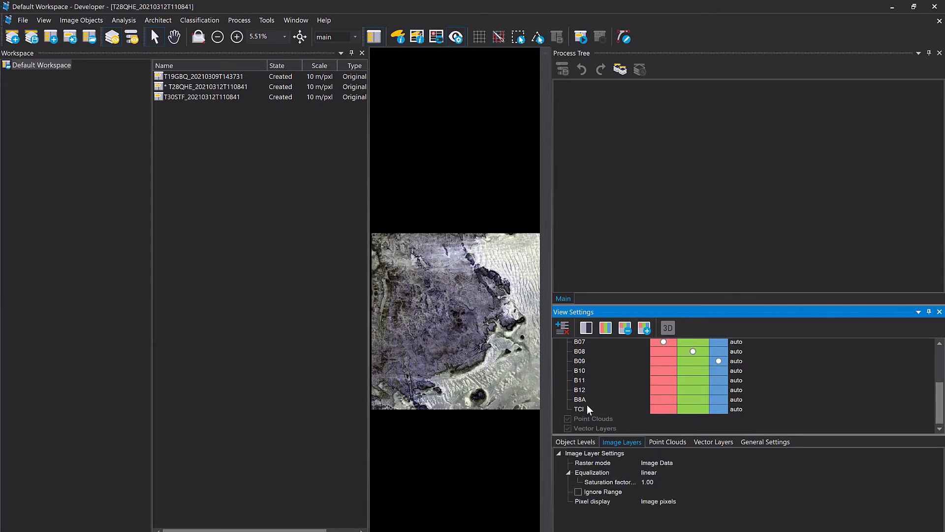
{"action": "left_click", "coordinate": [587, 409]}
{"action": "left_click", "coordinate": [589, 400]}
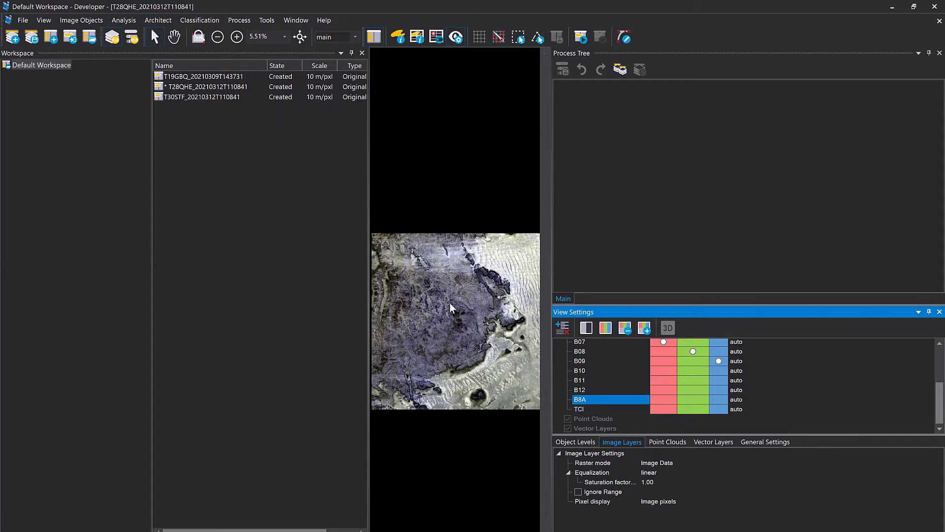
Clear the Default Workspace by removing the three newly imported scenes T19GBQ, T28QHE and T30STF.
{"action": "left_click_drag", "start_coordinate": [214, 79], "coordinate": [212, 95]}
{"action": "key", "text": "Delete"}
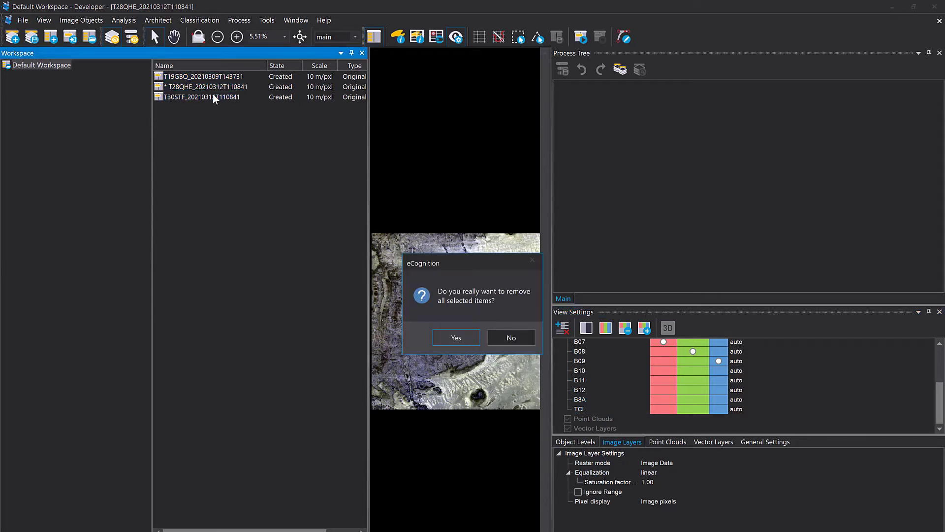
{"action": "key", "text": "Return"}
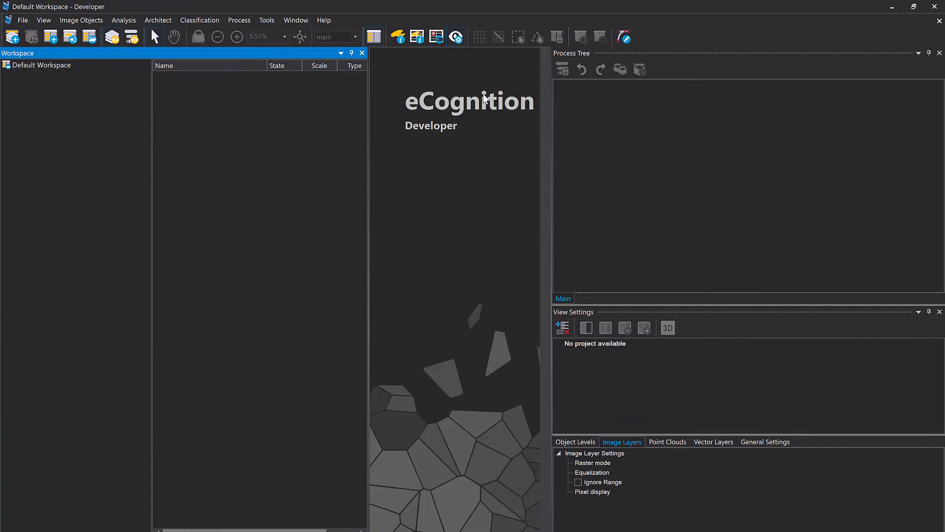
Open UserGuide.pdf from the offline help and look up the example expressions for customized import search strings.
{"action": "left_click", "coordinate": [327, 21]}
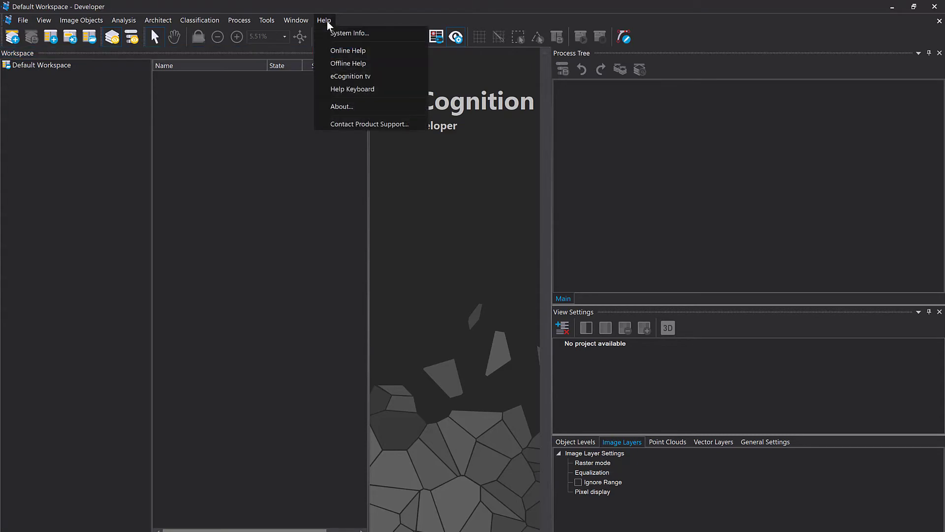
{"action": "left_click", "coordinate": [373, 64]}
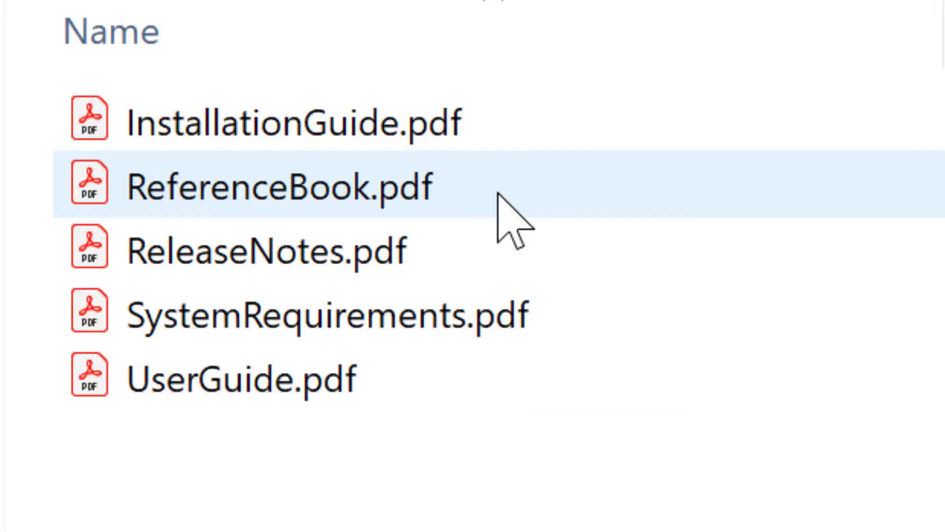
{"action": "left_click", "coordinate": [463, 376]}
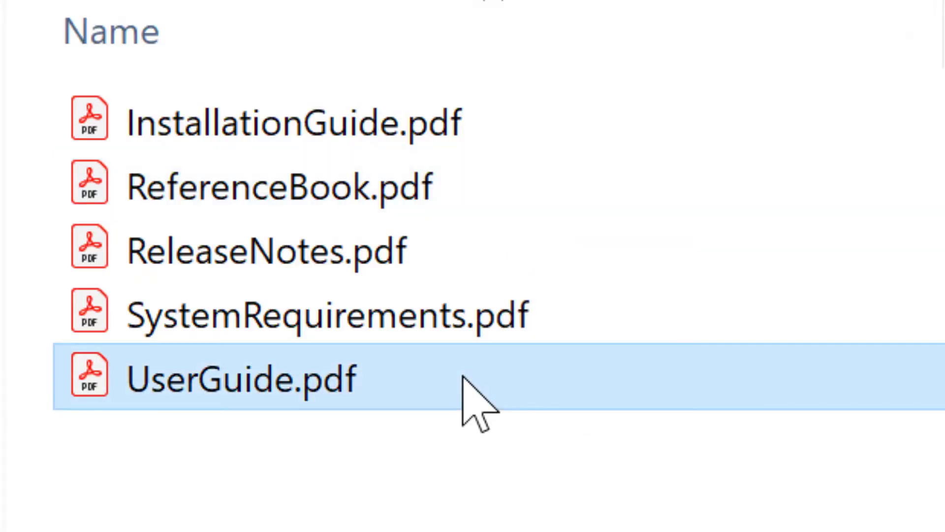
{"action": "double_click", "coordinate": [463, 376]}
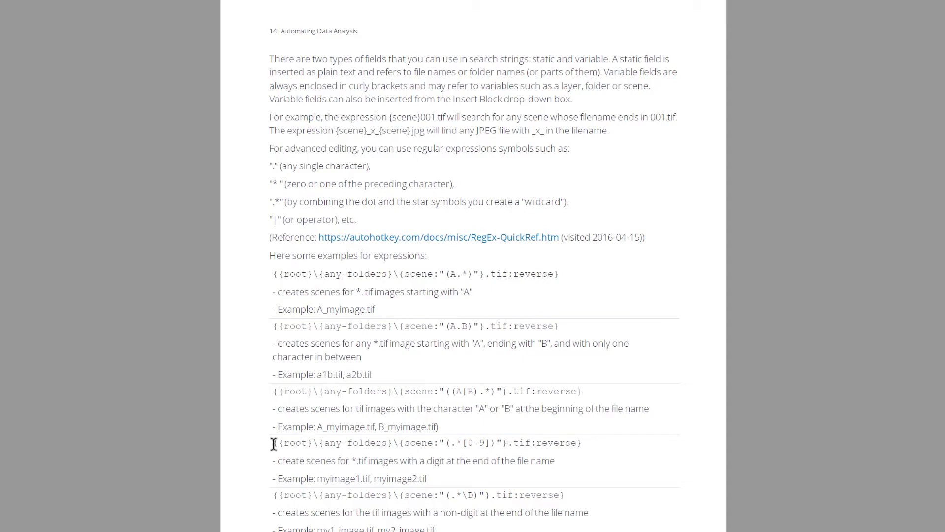
Copy the block {scene:"(.*[0-9])"} from the User Guide example for *.tif images with a digit at the end of the file name.
{"action": "mouse_move", "coordinate": [274, 443]}
{"action": "left_mouse_down"}
{"action": "mouse_move", "coordinate": [318, 461]}
{"action": "mouse_move", "coordinate": [581, 477]}
{"action": "mouse_move", "coordinate": [580, 332]}
{"action": "mouse_move", "coordinate": [575, 306]}
{"action": "mouse_move", "coordinate": [565, 309]}
{"action": "left_mouse_up"}
{"action": "scroll", "coordinate": [580, 476], "scroll_direction": "down", "scroll_amount": 3}
{"action": "left_click", "coordinate": [564, 309]}
{"action": "mouse_move", "coordinate": [507, 290]}
{"action": "left_mouse_down"}
{"action": "mouse_move", "coordinate": [440, 291]}
{"action": "mouse_move", "coordinate": [429, 303]}
{"action": "mouse_move", "coordinate": [400, 290]}
{"action": "left_mouse_up"}
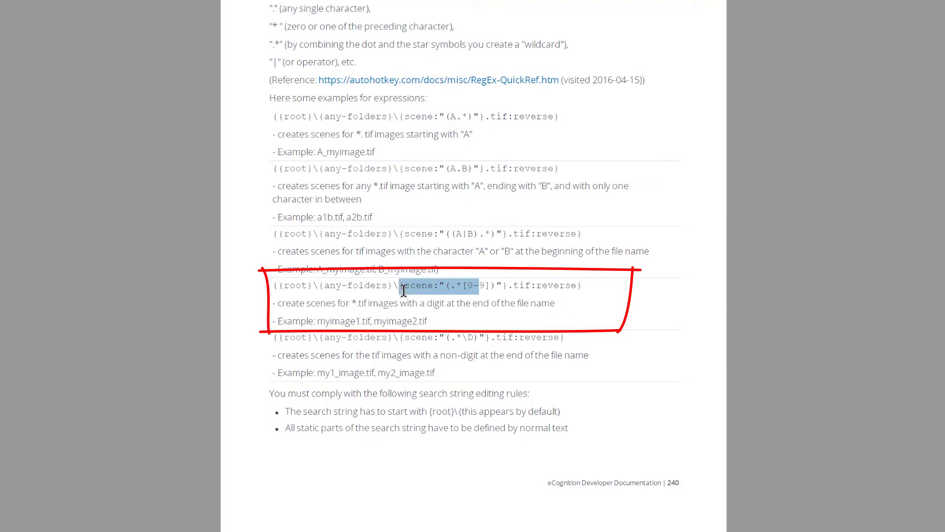
{"action": "left_click", "coordinate": [496, 286]}
{"action": "left_click_drag", "start_coordinate": [509, 287], "coordinate": [399, 287]}
{"action": "key", "text": "ctrl+c"}
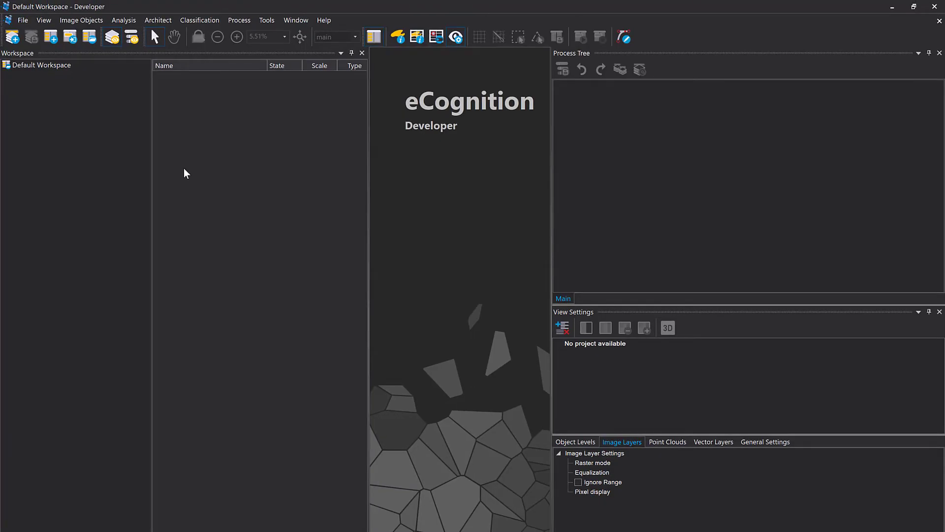
Open a customized import in eCognition and replace the search string's {layer} block with {layer:"(.*[0-9])"}.
{"action": "right_click", "coordinate": [108, 161]}
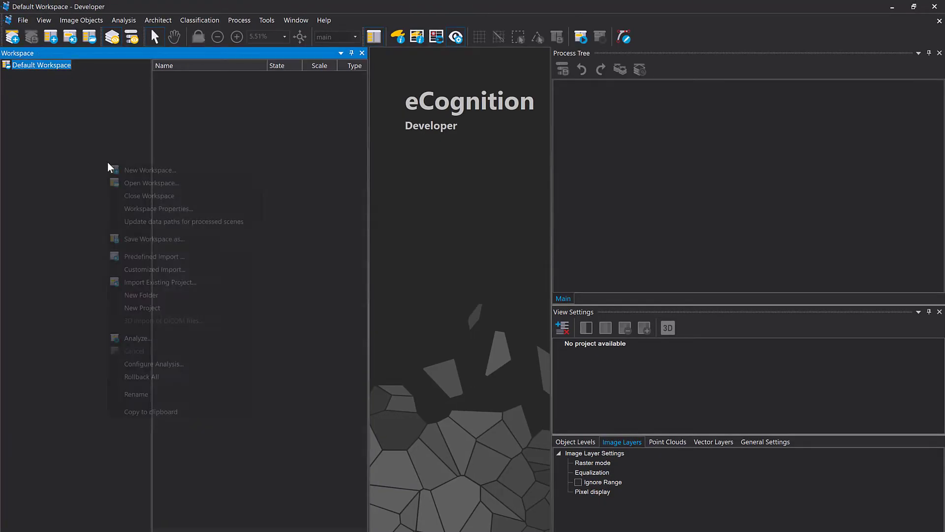
{"action": "left_click", "coordinate": [172, 269]}
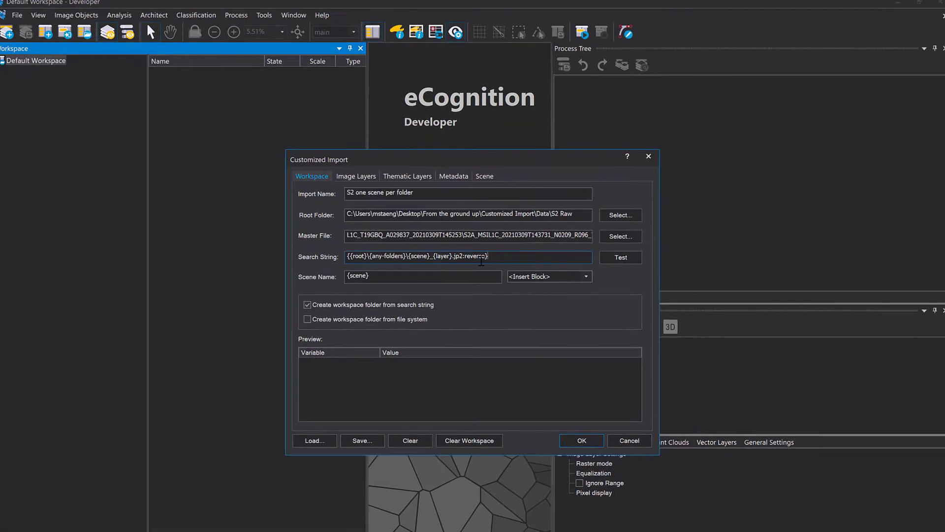
{"action": "left_click_drag", "start_coordinate": [449, 220], "coordinate": [426, 223]}
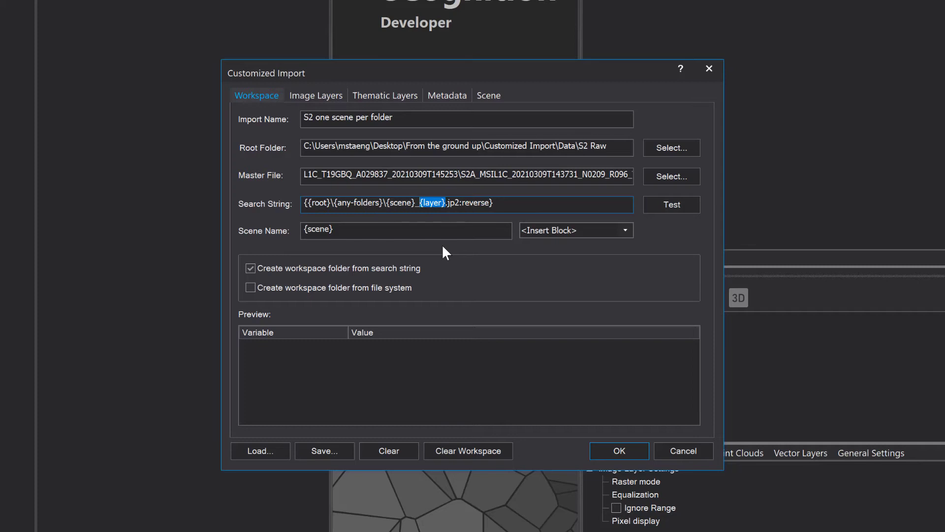
{"action": "key", "text": "ctrl+v"}
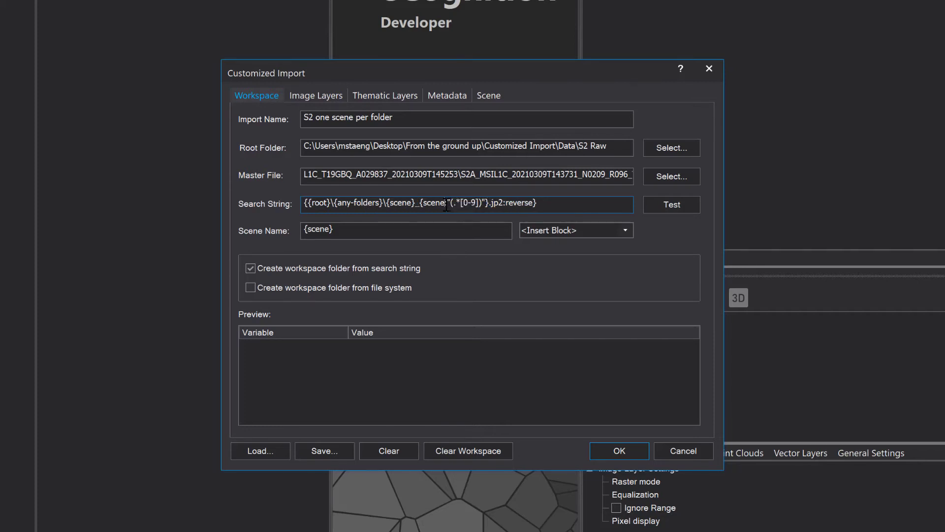
{"action": "left_click_drag", "start_coordinate": [446, 209], "coordinate": [481, 211]}
{"action": "type", "text": "layer"}
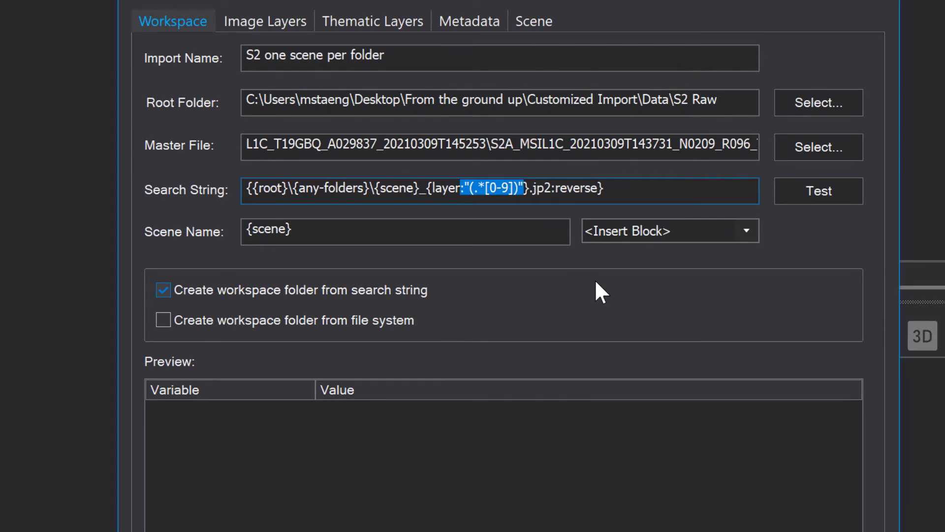
Test the edited search string and run the customized import into the Default Workspace.
{"action": "left_click", "coordinate": [797, 190]}
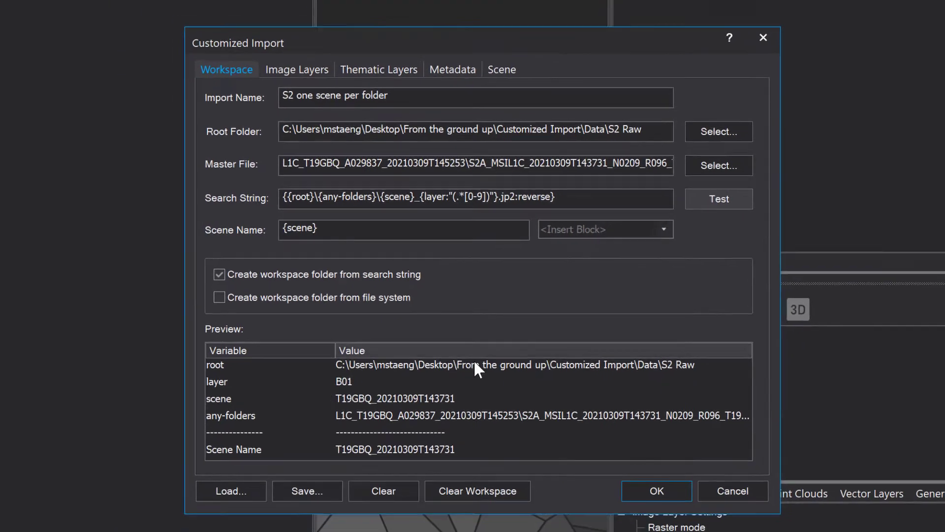
{"action": "left_click", "coordinate": [481, 199]}
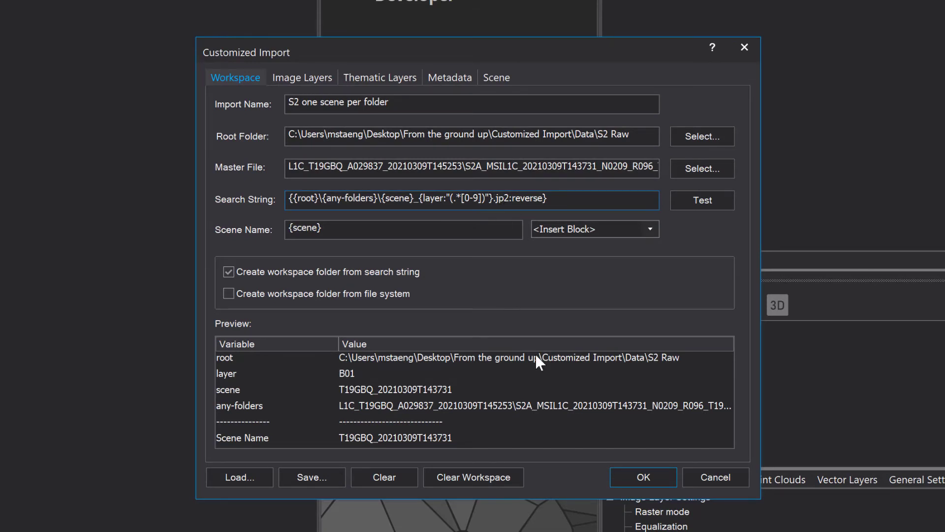
{"action": "left_click", "coordinate": [646, 474]}
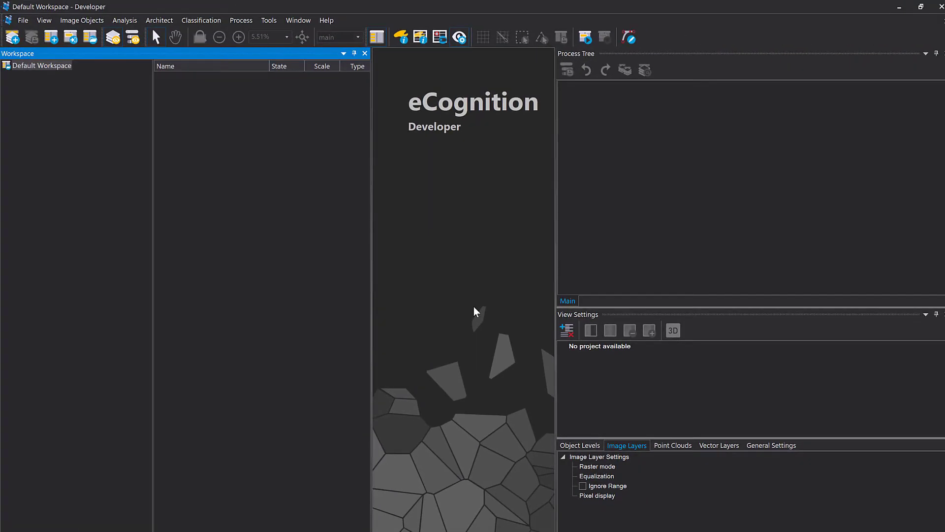
Open the T28QHE scene and check its image layer list from B01 to B12.
{"action": "double_click", "coordinate": [223, 87]}
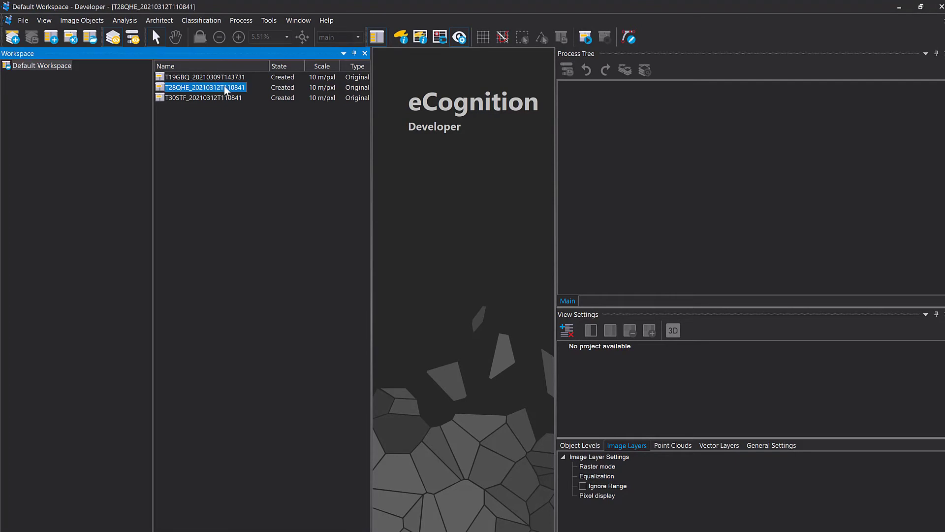
{"action": "scroll", "coordinate": [663, 384], "scroll_direction": "down", "scroll_amount": 3}
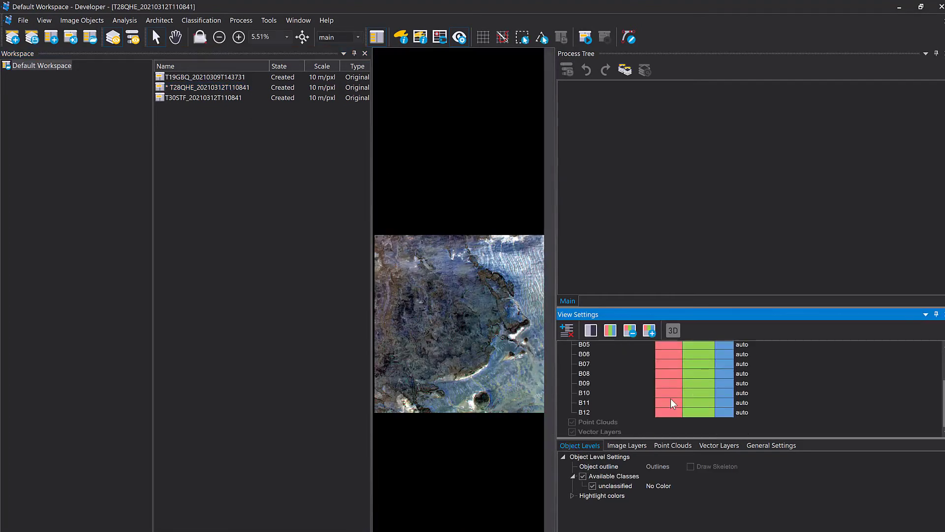
{"action": "scroll", "coordinate": [631, 369], "scroll_direction": "up", "scroll_amount": 3}
{"action": "left_click", "coordinate": [599, 364]}
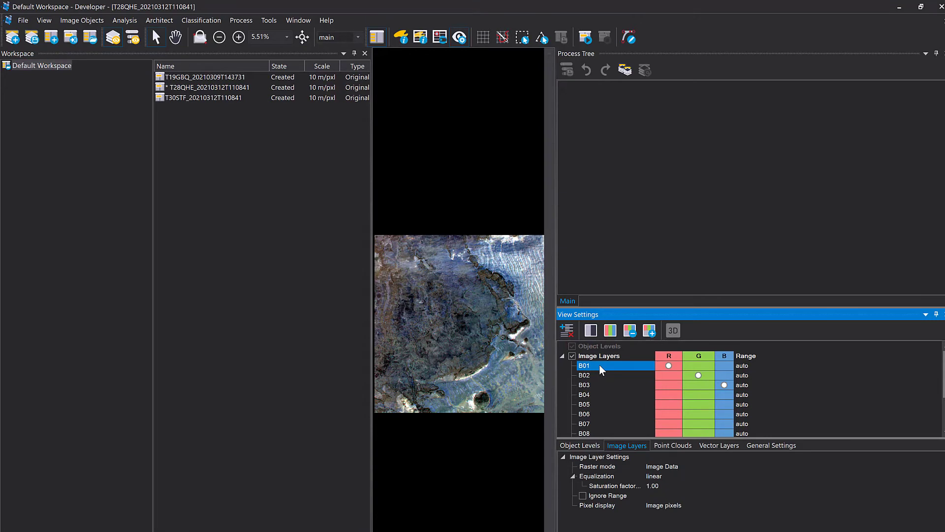
{"action": "scroll", "coordinate": [596, 371], "scroll_direction": "down", "scroll_amount": 3}
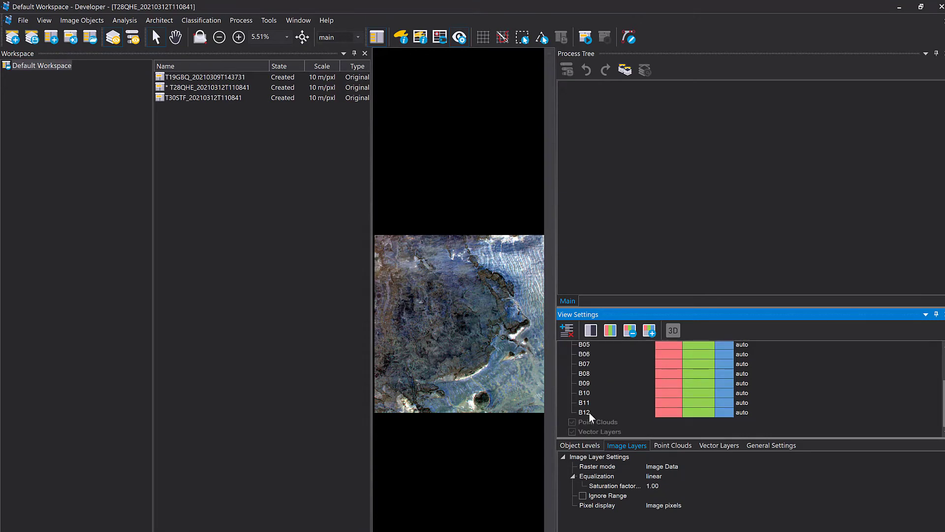
{"action": "left_click", "coordinate": [590, 413]}
{"action": "scroll", "coordinate": [605, 401], "scroll_direction": "up", "scroll_amount": 2}
{"action": "left_click", "coordinate": [593, 369]}
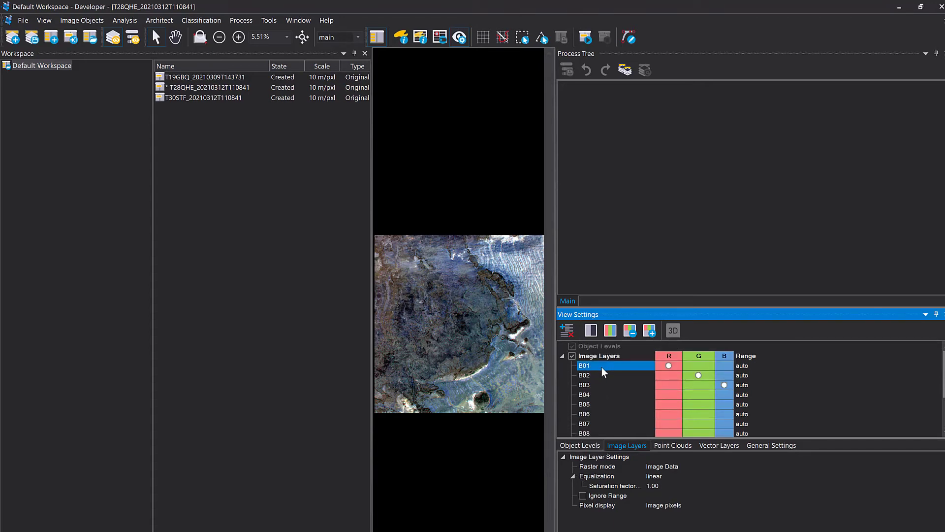
Set the scene's RGB display to B04 for red, B03 for green and B02 for blue.
{"action": "left_click", "coordinate": [697, 374]}
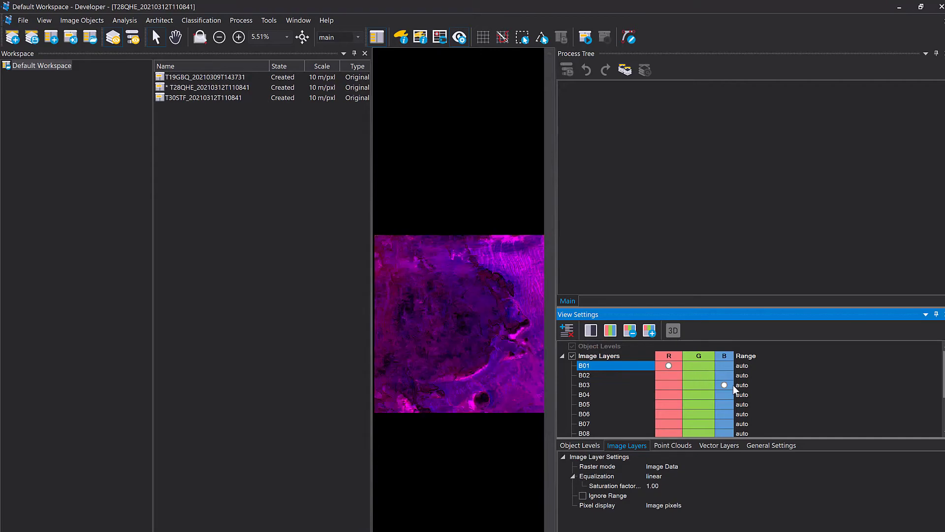
{"action": "left_click", "coordinate": [726, 384]}
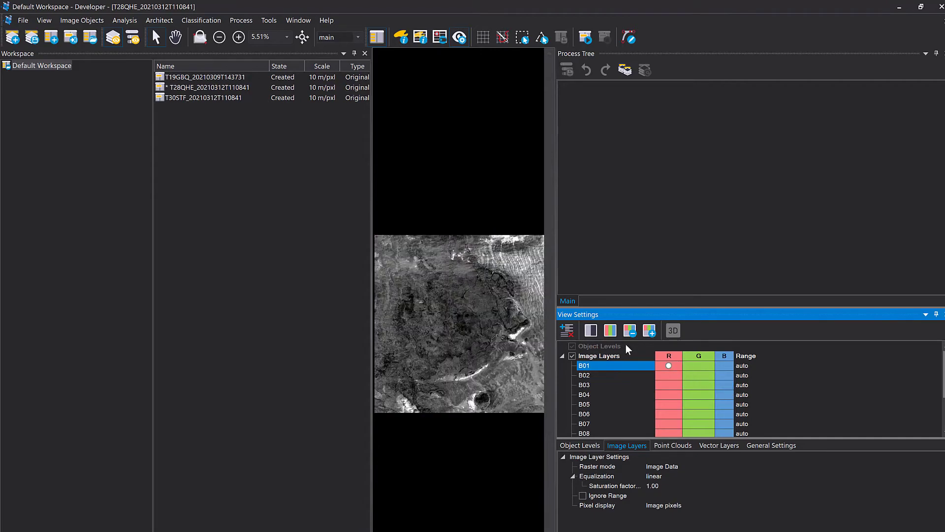
{"action": "left_click", "coordinate": [668, 375]}
{"action": "left_click", "coordinate": [699, 384]}
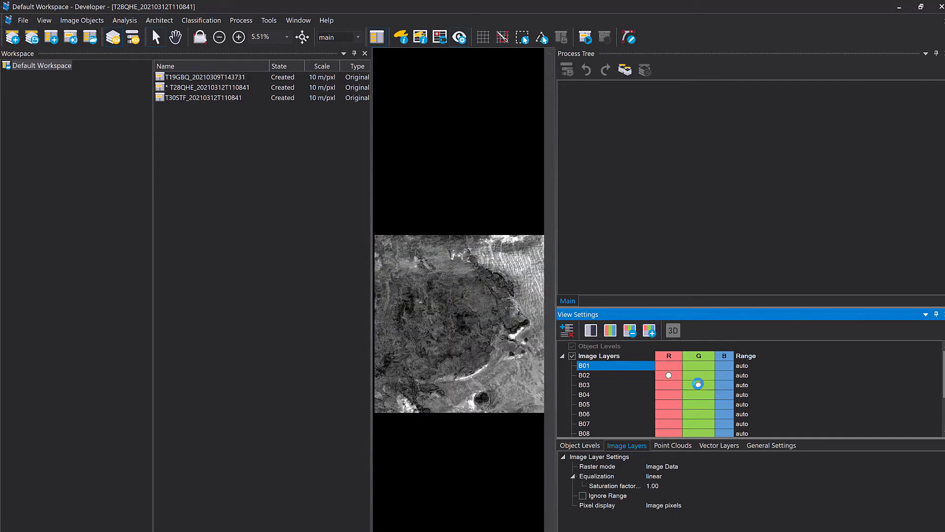
{"action": "left_click", "coordinate": [669, 375]}
{"action": "left_click", "coordinate": [699, 384]}
{"action": "left_click", "coordinate": [724, 375]}
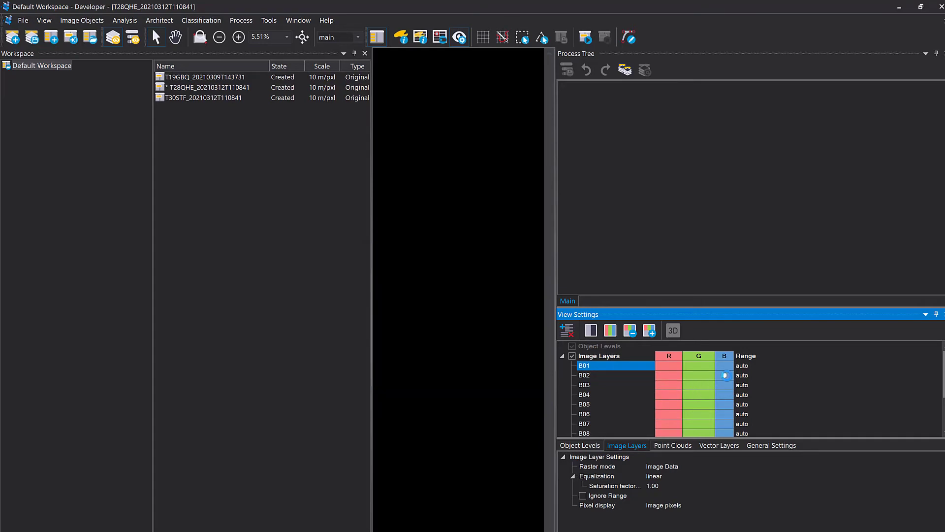
{"action": "left_click", "coordinate": [668, 395]}
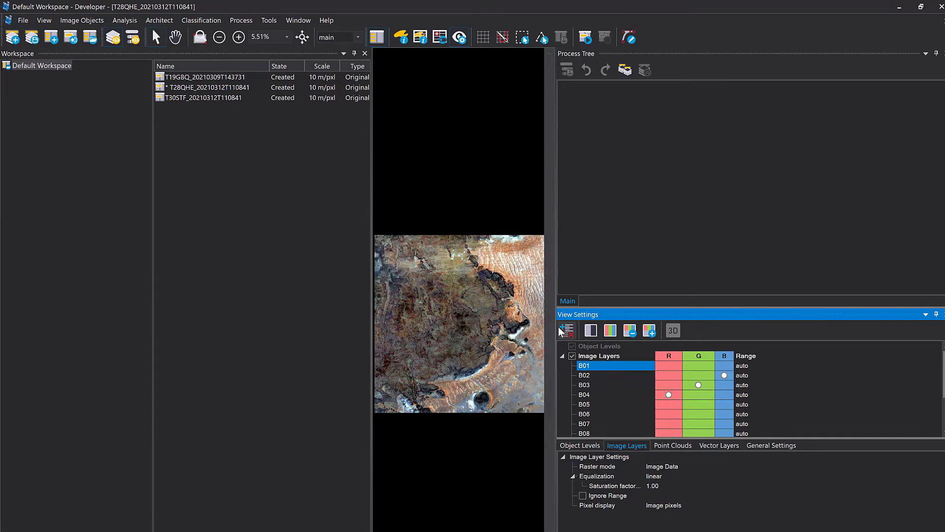
Widen the image view and zoom in on the T28QHE scene to 20%.
{"action": "left_click_drag", "start_coordinate": [556, 333], "coordinate": [705, 332]}
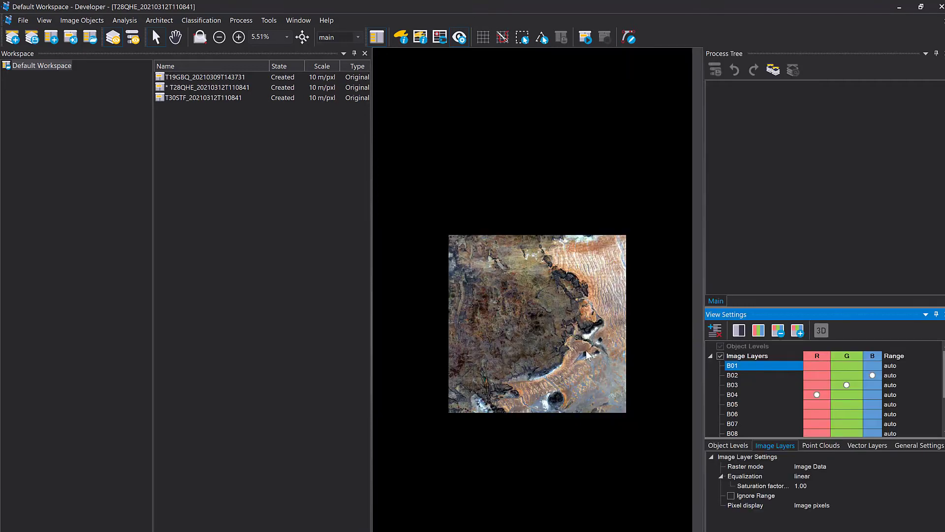
{"action": "left_click", "coordinate": [559, 342]}
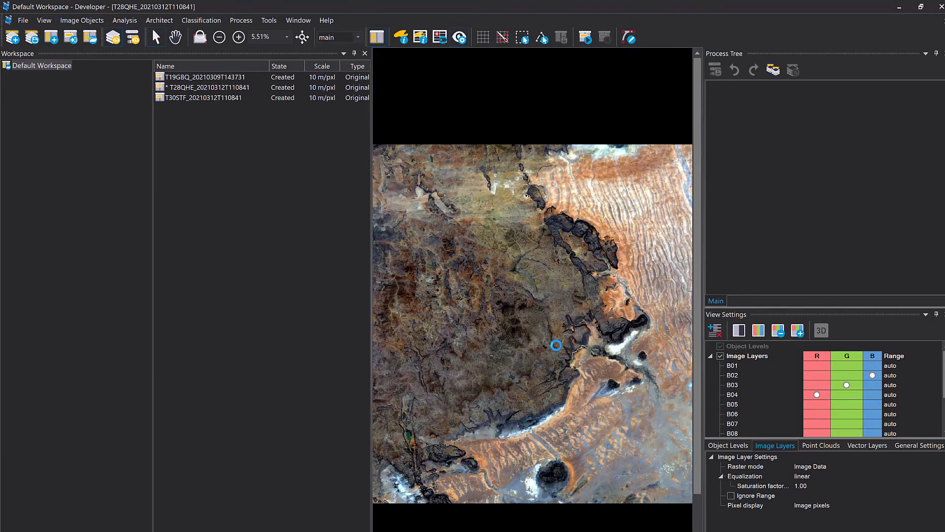
{"action": "scroll", "coordinate": [557, 345], "scroll_direction": "up", "scroll_amount": 2}
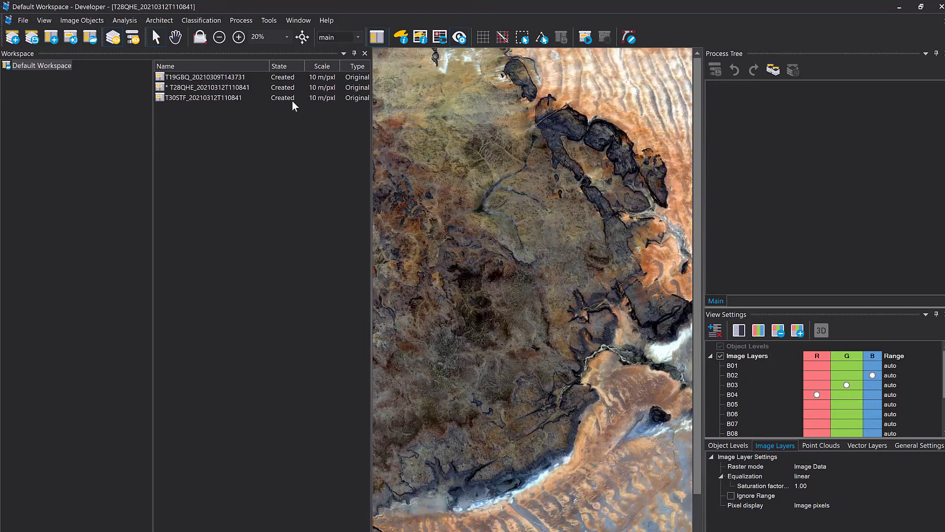
View the T19GBQ and T30STF scenes in turn, and enlarge the image layer list to show B01 through B12.
{"action": "double_click", "coordinate": [222, 77]}
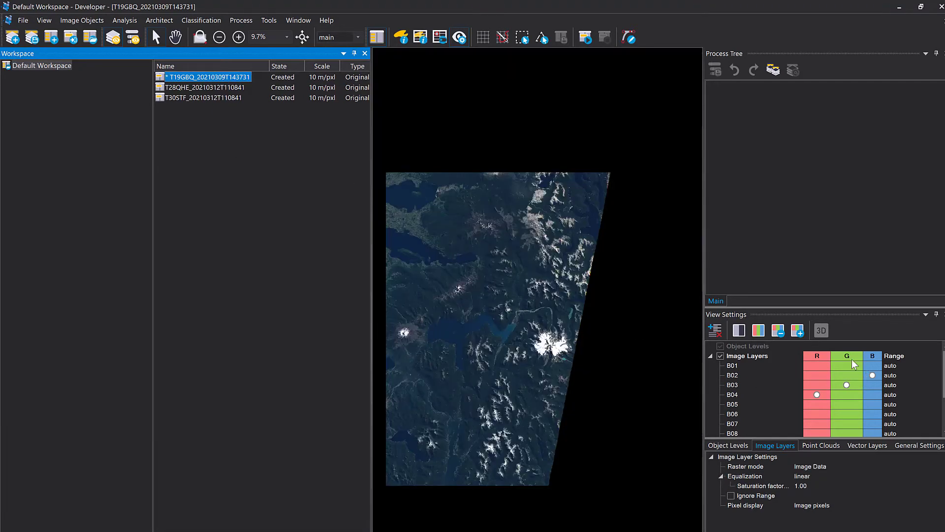
{"action": "double_click", "coordinate": [235, 97]}
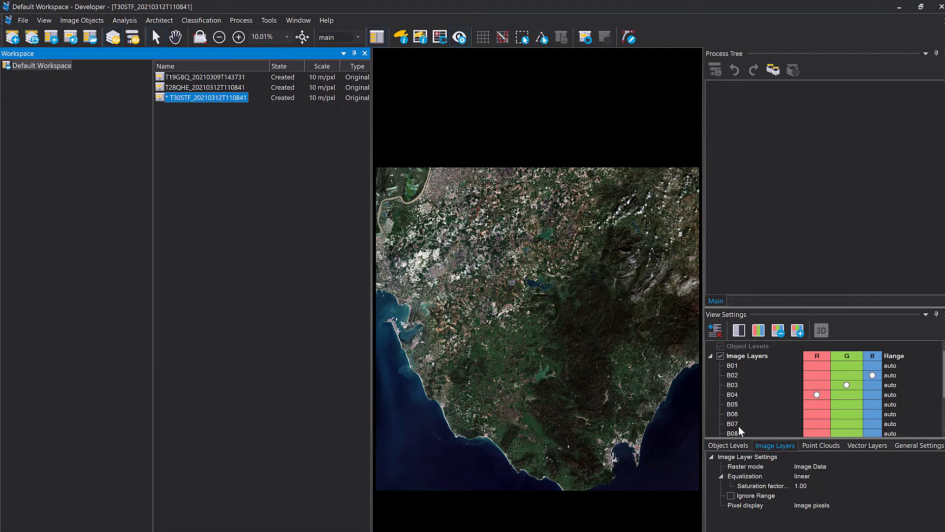
{"action": "left_click", "coordinate": [788, 307]}
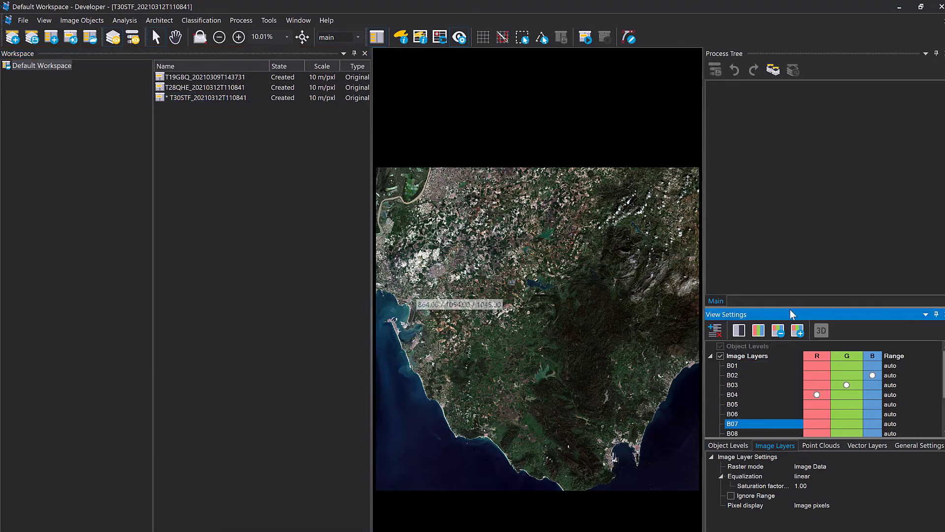
{"action": "left_click_drag", "start_coordinate": [789, 306], "coordinate": [783, 268]}
{"action": "left_click", "coordinate": [758, 375]}
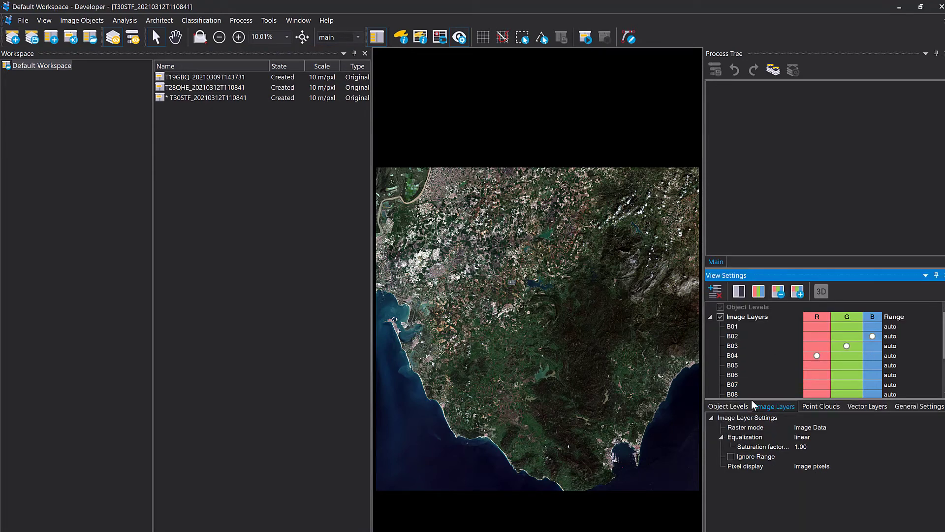
{"action": "left_click_drag", "start_coordinate": [752, 400], "coordinate": [753, 457]}
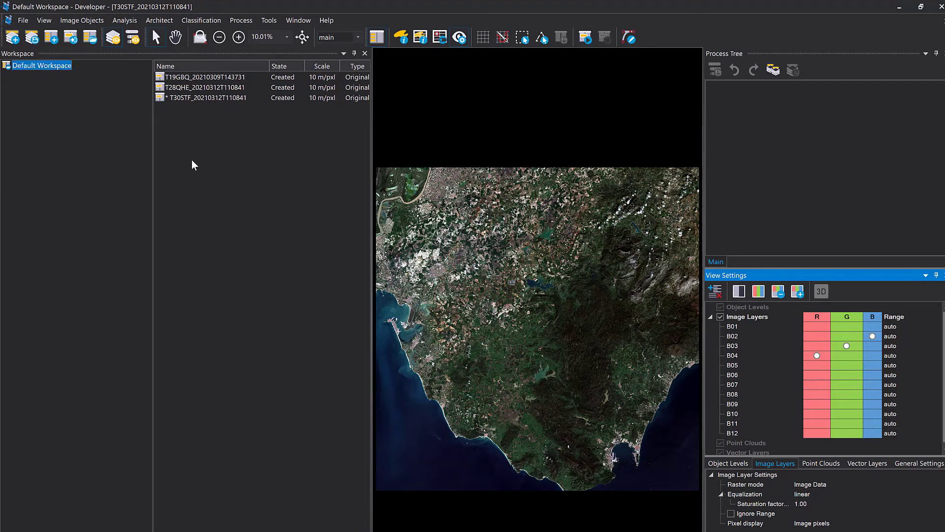
Reopen the customized import for the Default Workspace and go to the option for saving its settings.
{"action": "right_click", "coordinate": [98, 133]}
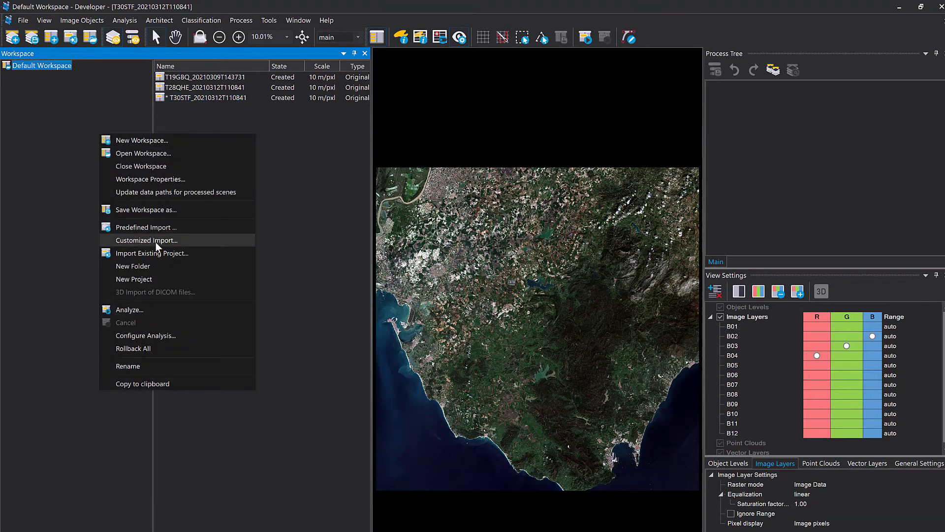
{"action": "left_click", "coordinate": [156, 241]}
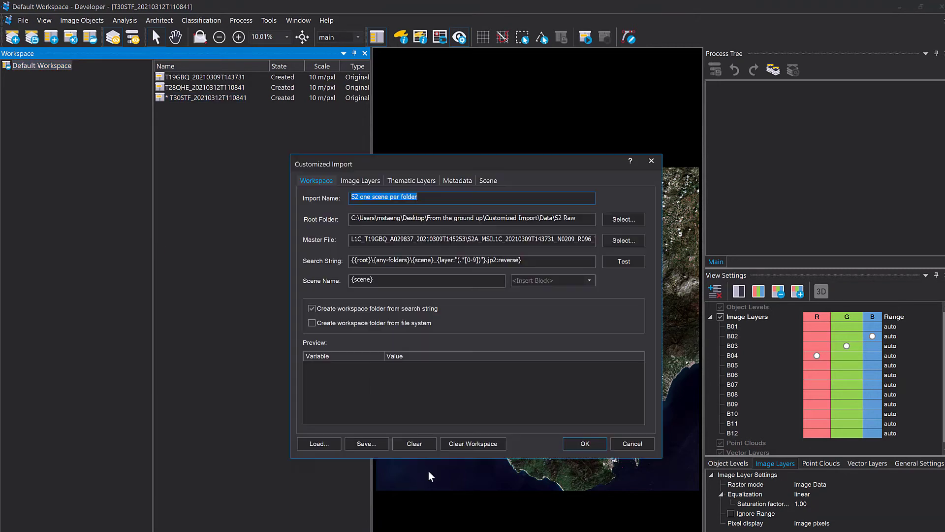
{"action": "left_click", "coordinate": [528, 270]}
{"action": "left_click", "coordinate": [379, 445]}
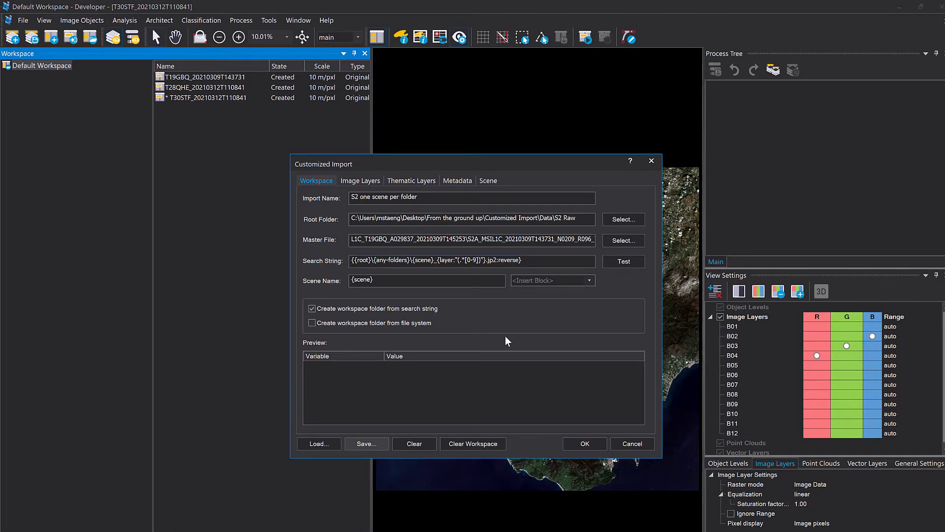
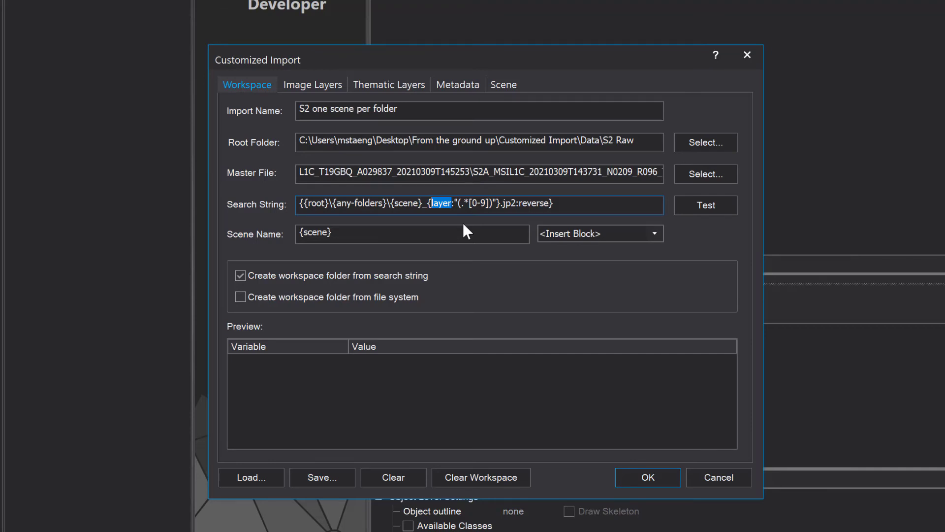
Replace the layer variable with any in the search string, giving {any:"(.*[0-9])"}, and test it.
{"action": "type", "text": "any"}
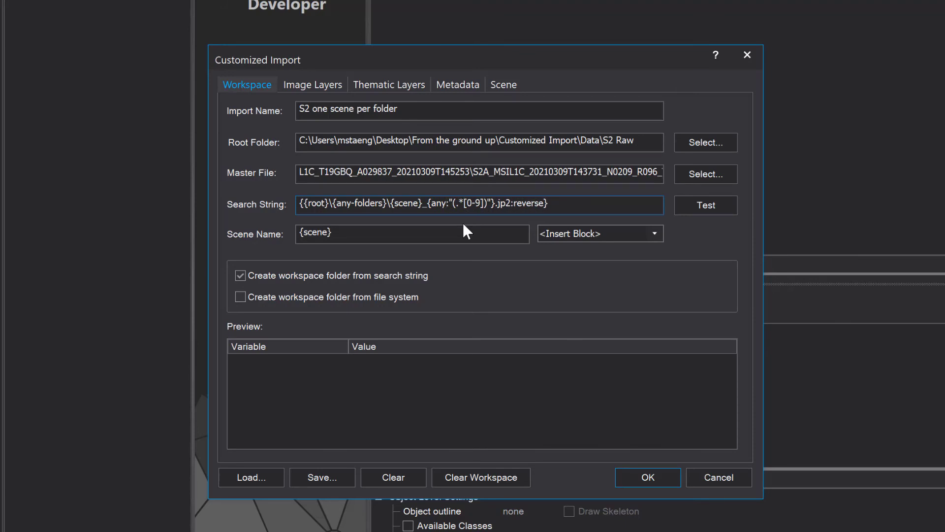
{"action": "left_click", "coordinate": [580, 237]}
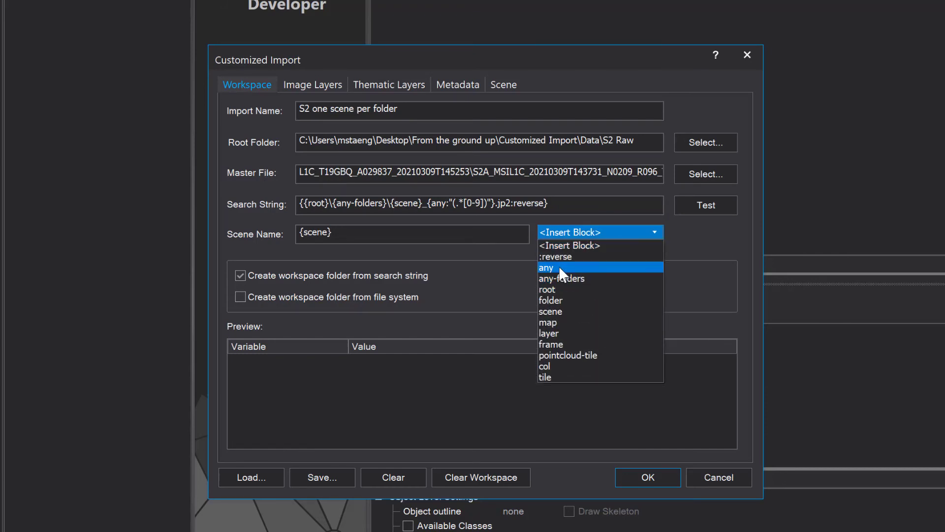
{"action": "left_click", "coordinate": [524, 199]}
{"action": "left_click", "coordinate": [736, 203]}
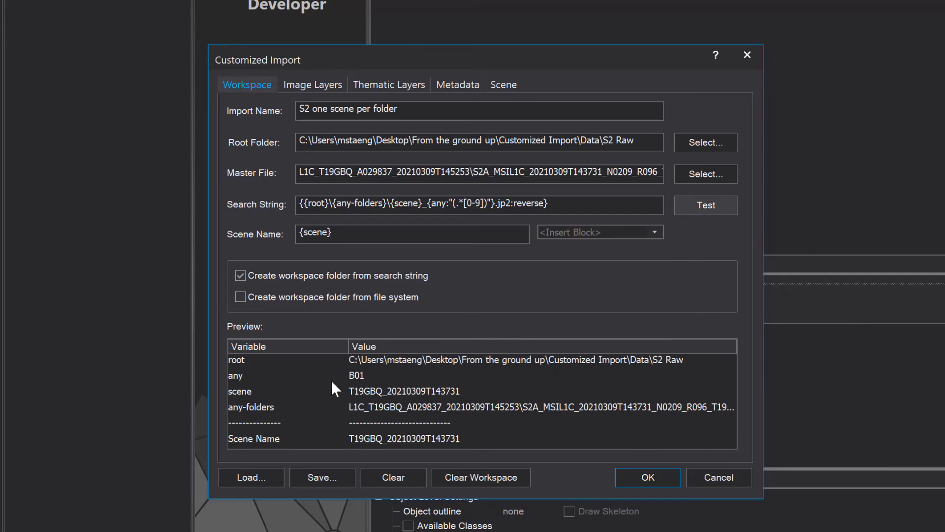
Set the alias of image Layer 1 to {any} so it matches the variable in the search string.
{"action": "left_click", "coordinate": [268, 377]}
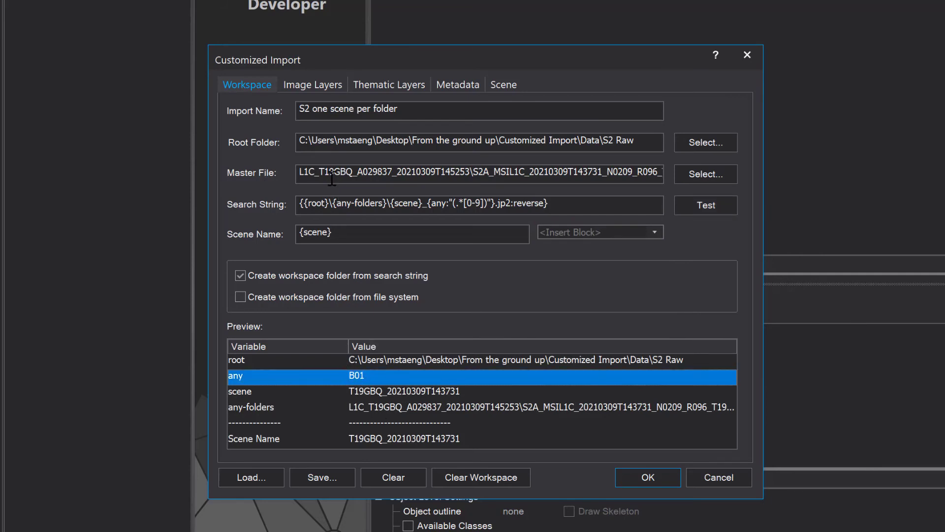
{"action": "left_click", "coordinate": [308, 86]}
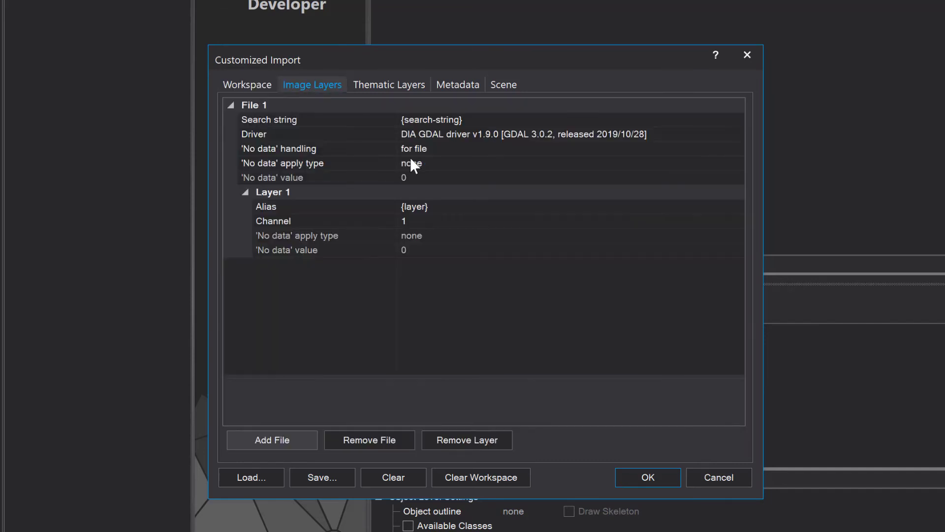
{"action": "left_click", "coordinate": [445, 209]}
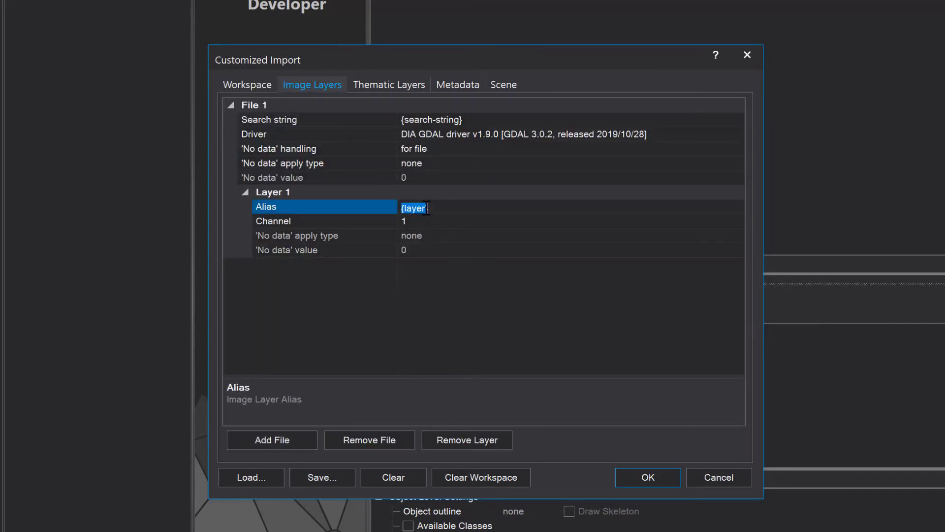
{"action": "left_click_drag", "start_coordinate": [426, 209], "coordinate": [406, 214]}
{"action": "type", "text": "any"}
{"action": "left_click", "coordinate": [241, 82]}
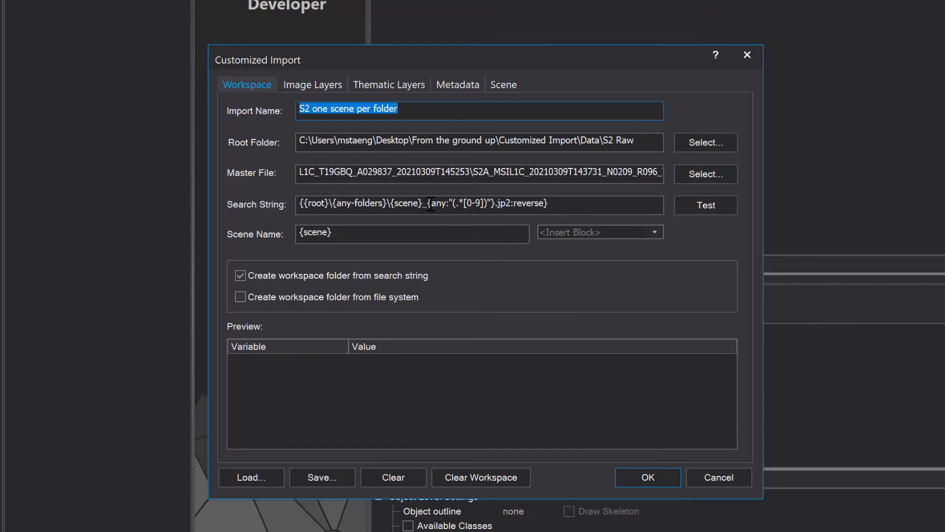
Test the search string again and compare the scene name {scene} with the scene variable in the preview.
{"action": "left_click_drag", "start_coordinate": [432, 204], "coordinate": [492, 206]}
{"action": "left_click", "coordinate": [490, 204]}
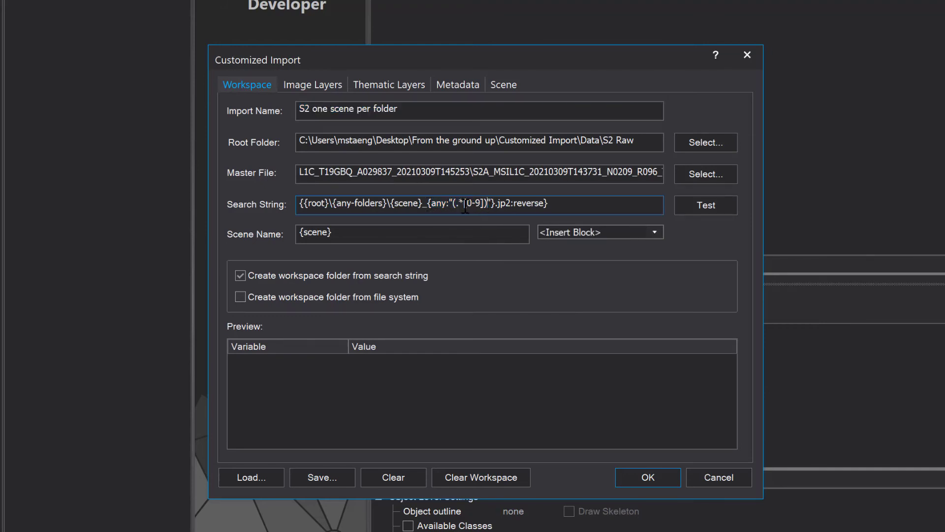
{"action": "left_click", "coordinate": [707, 205]}
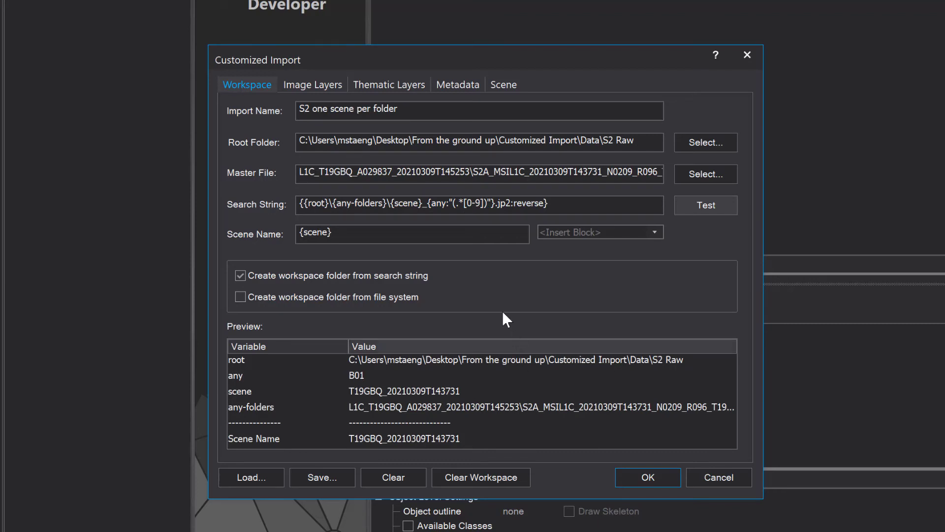
{"action": "left_click", "coordinate": [345, 232]}
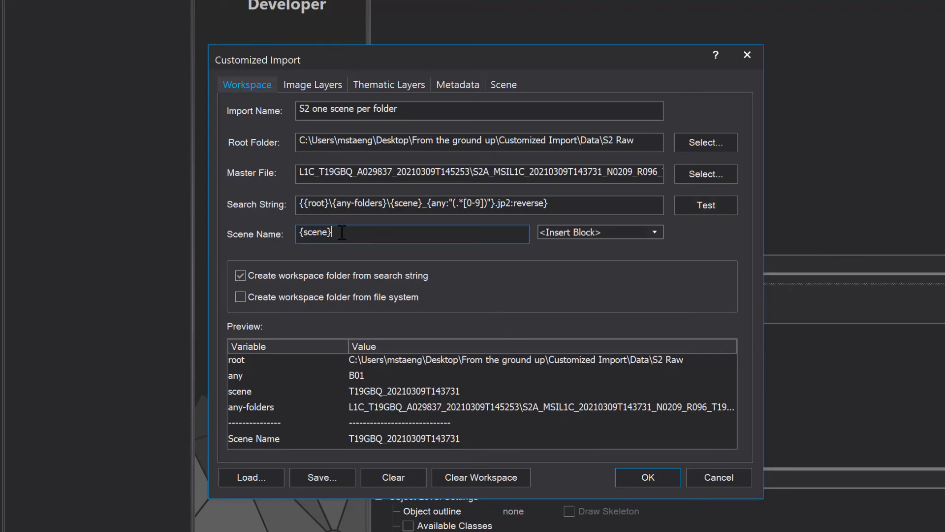
{"action": "double_click", "coordinate": [340, 233]}
{"action": "left_click", "coordinate": [432, 392]}
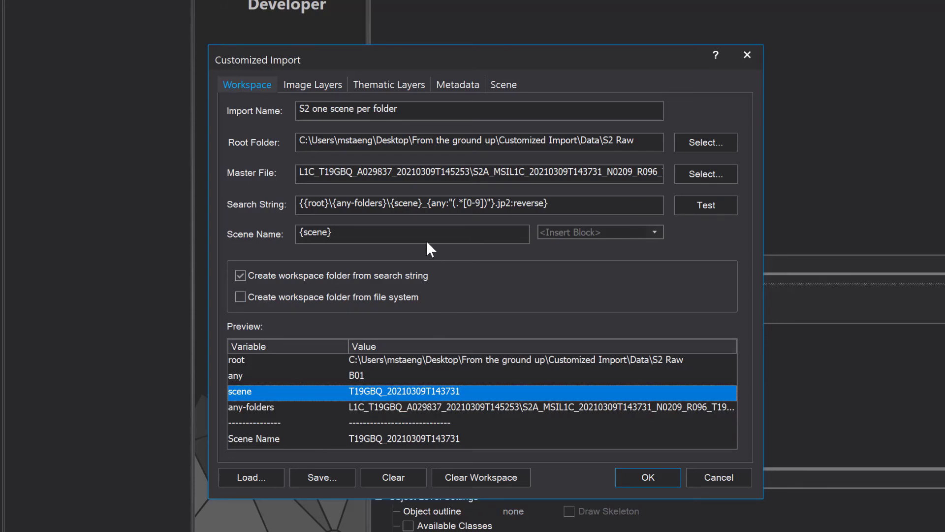
Insert {any} and an underscore after {scene}_ in the search string, giving {scene}_{any}_{any:"(.*[0-9])"}, and test it.
{"action": "left_click", "coordinate": [422, 204]}
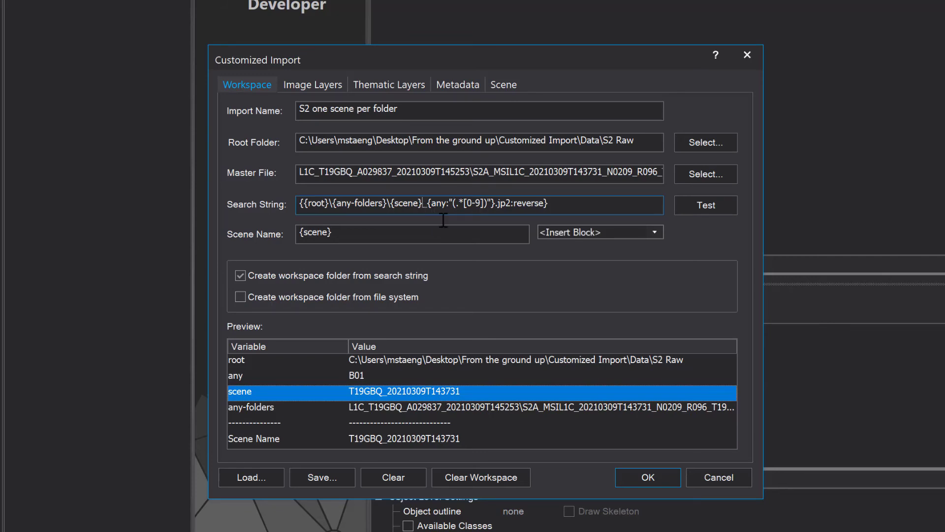
{"action": "type", "text": "_"}
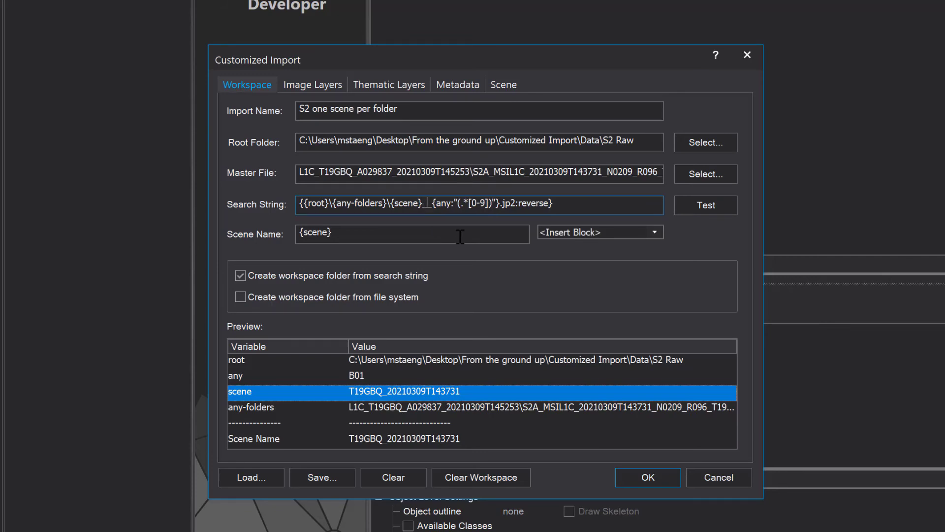
{"action": "type", "text": "{any"}
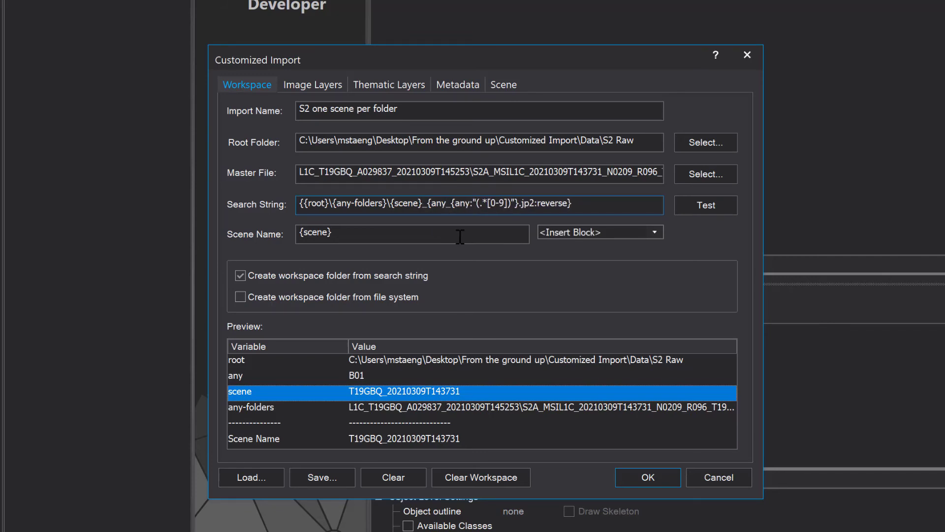
{"action": "type", "text": "}"}
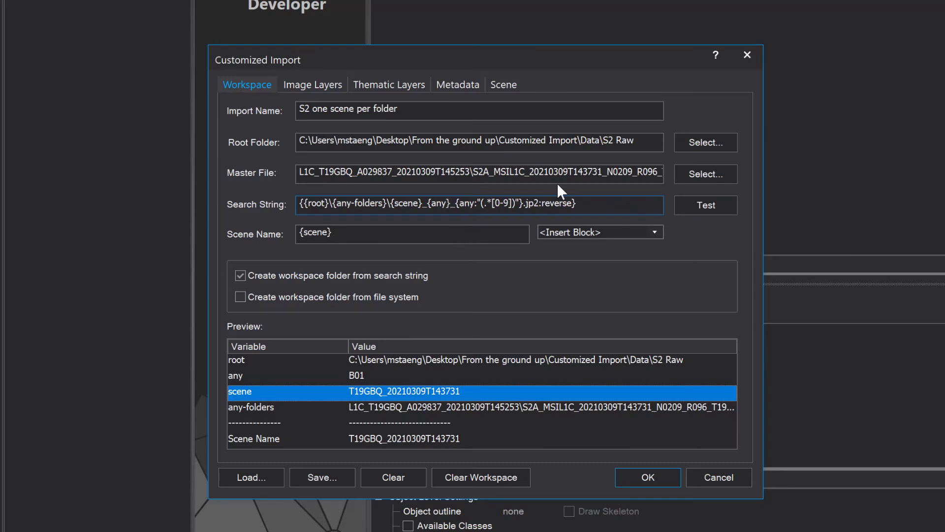
{"action": "left_click", "coordinate": [708, 202]}
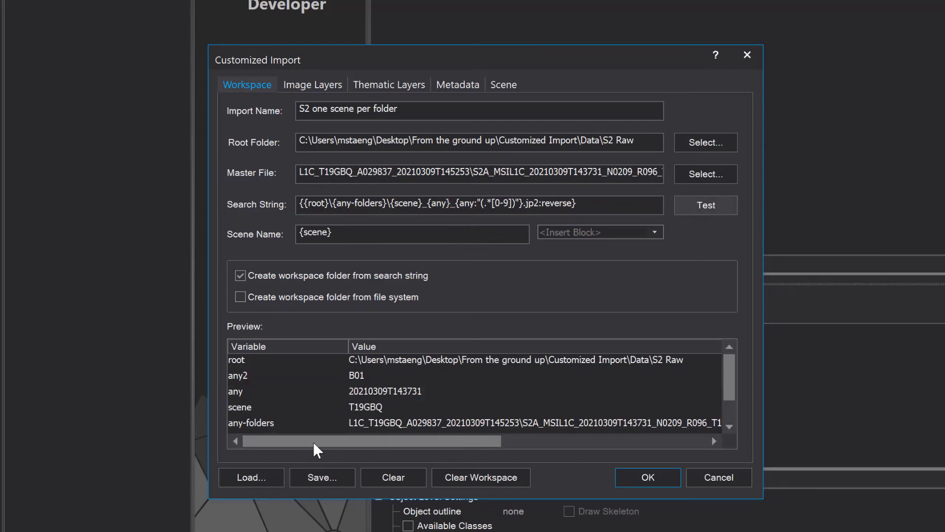
Match the any and any2 variables in the preview with the two any blocks in the search string.
{"action": "left_click", "coordinate": [274, 380]}
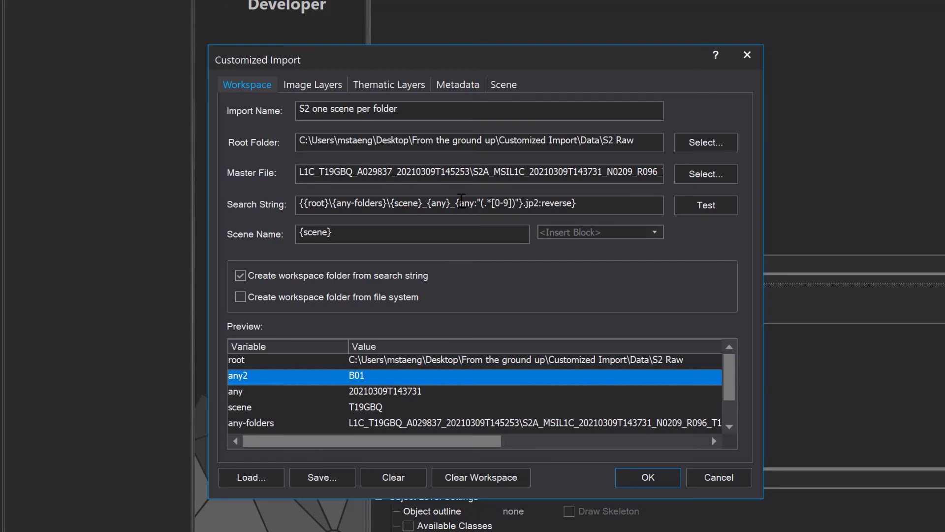
{"action": "left_click", "coordinate": [445, 203]}
{"action": "left_click_drag", "start_coordinate": [433, 203], "coordinate": [445, 207]}
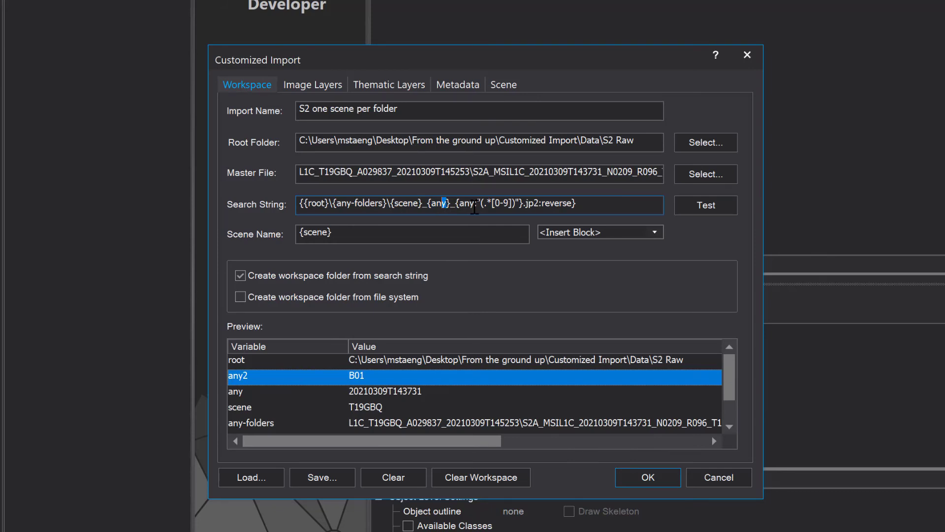
{"action": "left_click", "coordinate": [483, 207]}
{"action": "left_click", "coordinate": [294, 386]}
{"action": "left_click", "coordinate": [276, 380]}
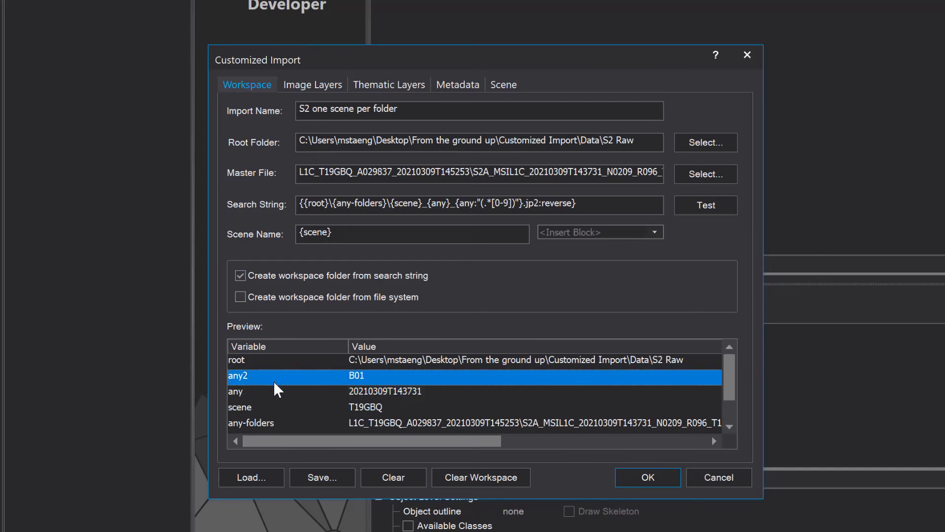
{"action": "left_click", "coordinate": [257, 391]}
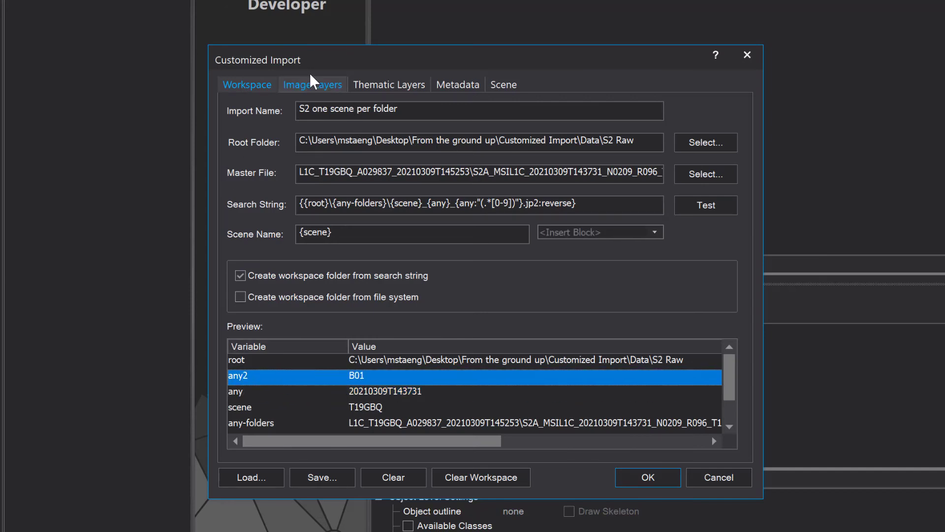
Set the alias of image Layer 1 to {any2} and test the search string again.
{"action": "left_click", "coordinate": [312, 83]}
{"action": "left_click", "coordinate": [429, 207]}
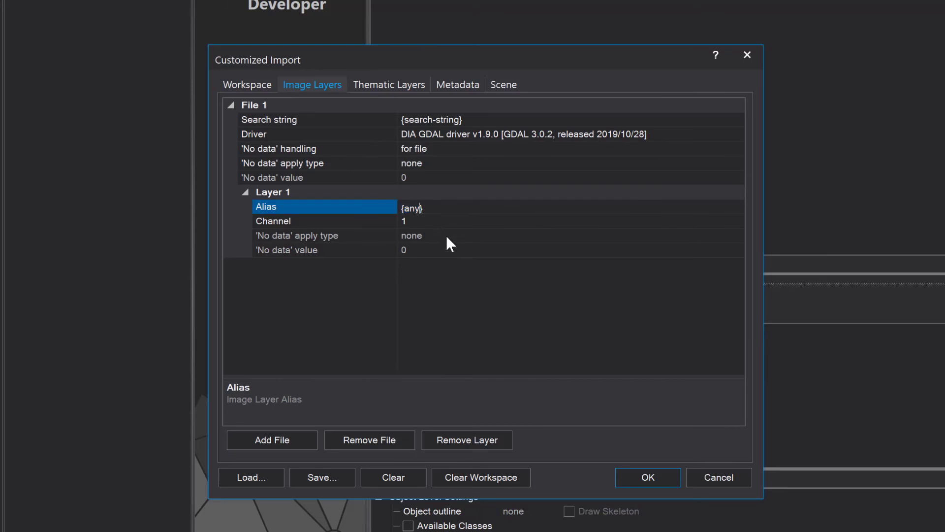
{"action": "type", "text": "2"}
{"action": "left_click", "coordinate": [249, 88]}
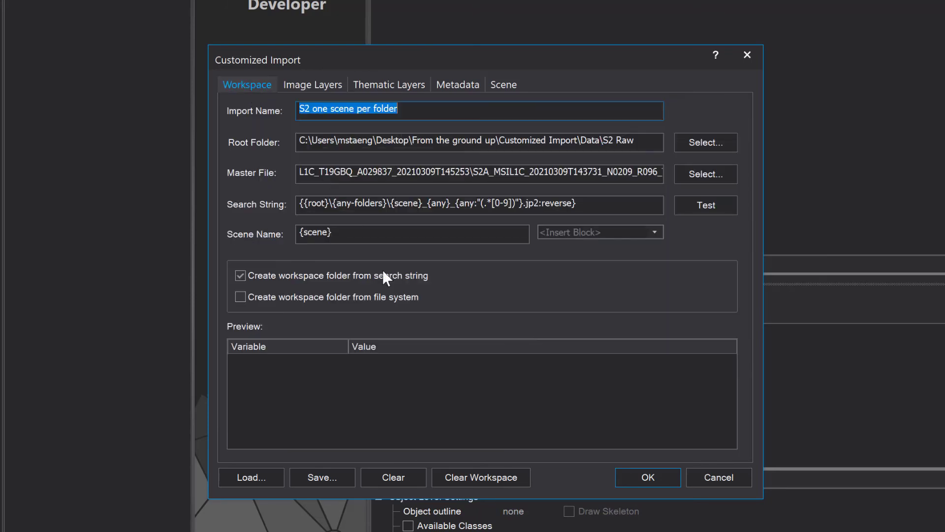
{"action": "left_click", "coordinate": [704, 206]}
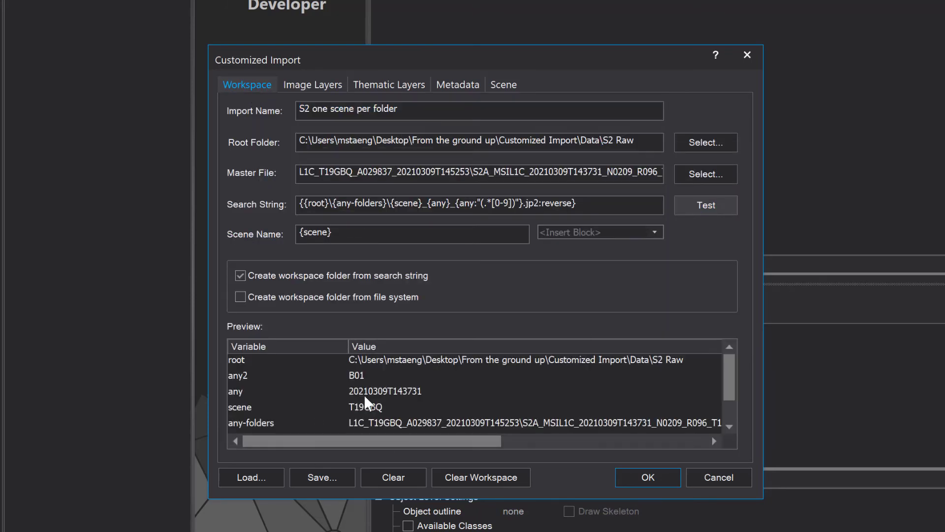
Set the scene name to {any}_{any2}, test it in the preview, and run the customized import.
{"action": "left_click", "coordinate": [382, 394]}
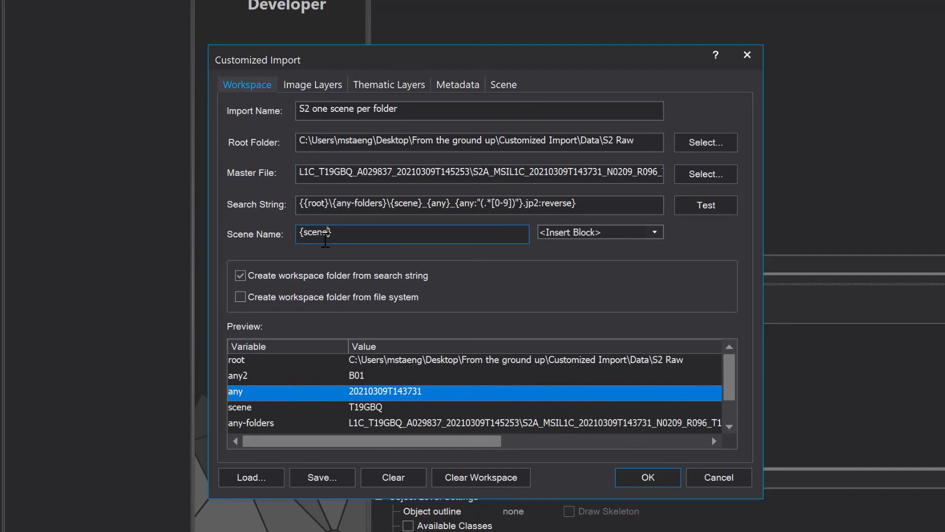
{"action": "double_click", "coordinate": [322, 233]}
{"action": "type", "text": "any"}
{"action": "left_click", "coordinate": [430, 242]}
{"action": "type", "text": "_{any2}"}
{"action": "left_click", "coordinate": [696, 207]}
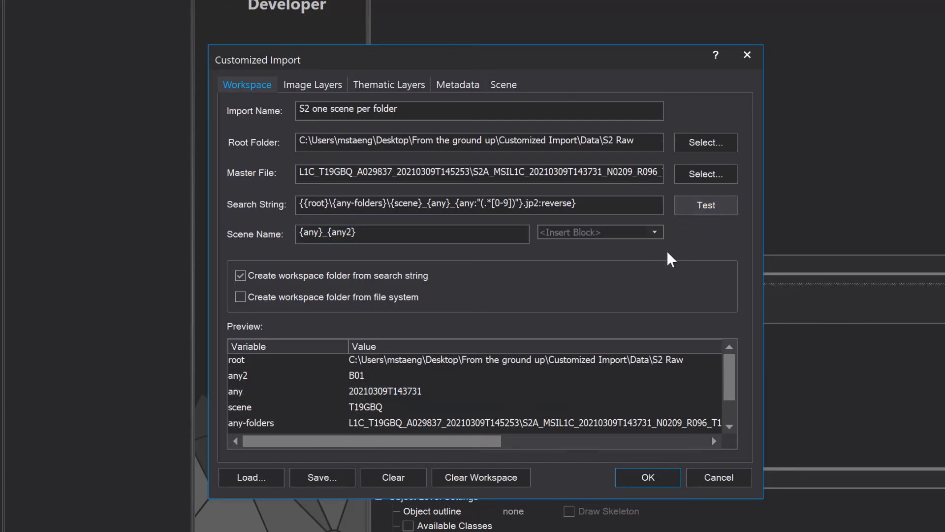
{"action": "scroll", "coordinate": [514, 399], "scroll_direction": "down", "scroll_amount": 1}
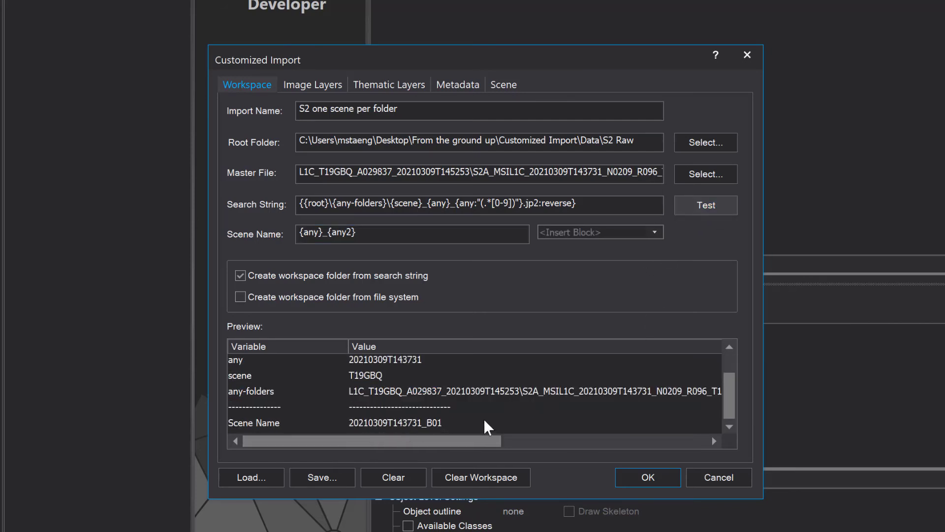
{"action": "scroll", "coordinate": [474, 418], "scroll_direction": "up", "scroll_amount": 1}
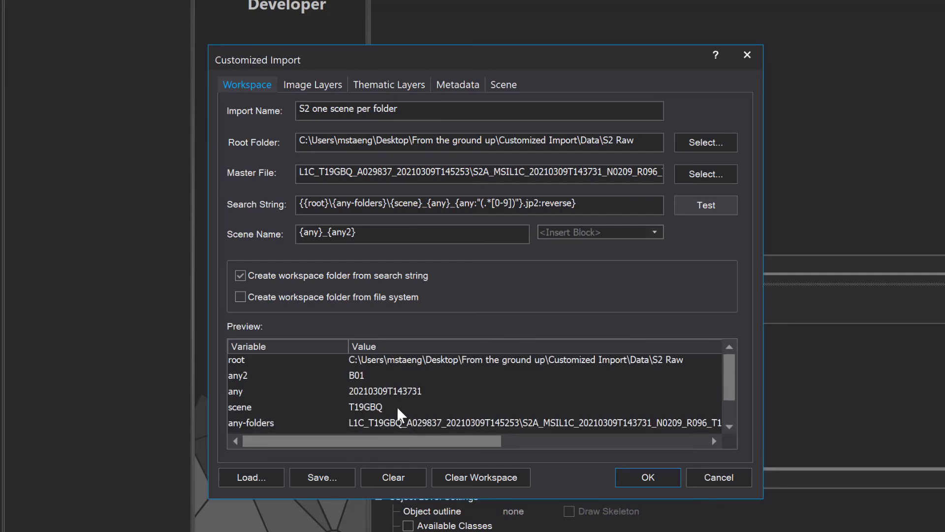
{"action": "left_click", "coordinate": [649, 477]}
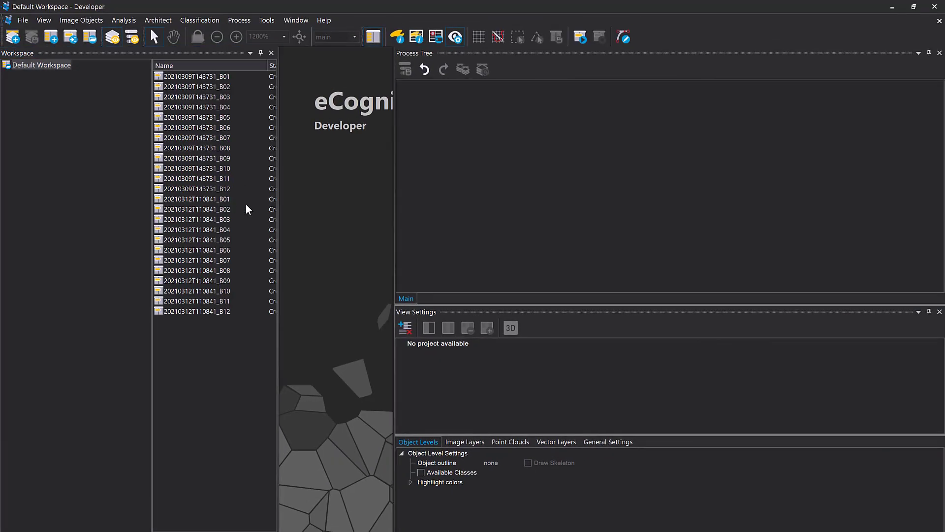
Widen the workspace list and examine how the imported scenes are split by acquisition date and band.
{"action": "left_click_drag", "start_coordinate": [278, 230], "coordinate": [391, 258]}
{"action": "left_click", "coordinate": [180, 78]}
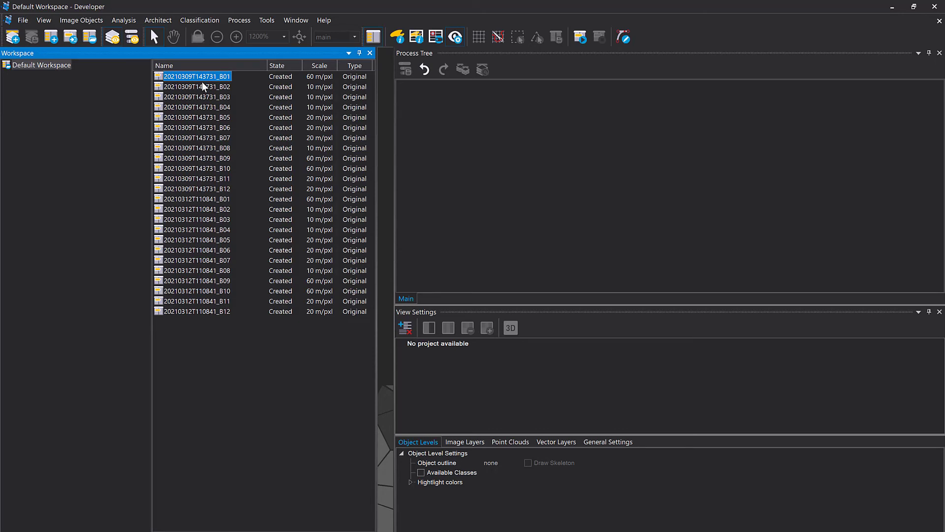
{"action": "left_click", "coordinate": [234, 190]}
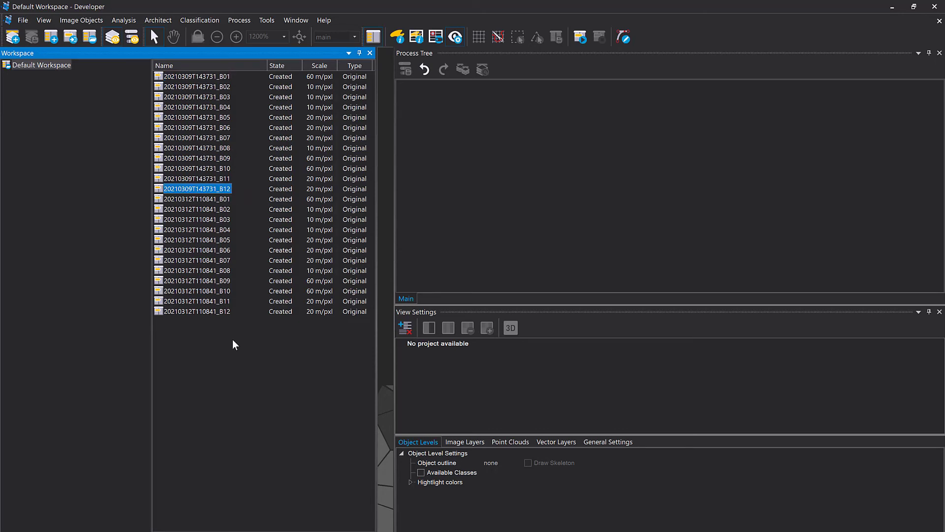
{"action": "left_click", "coordinate": [228, 316]}
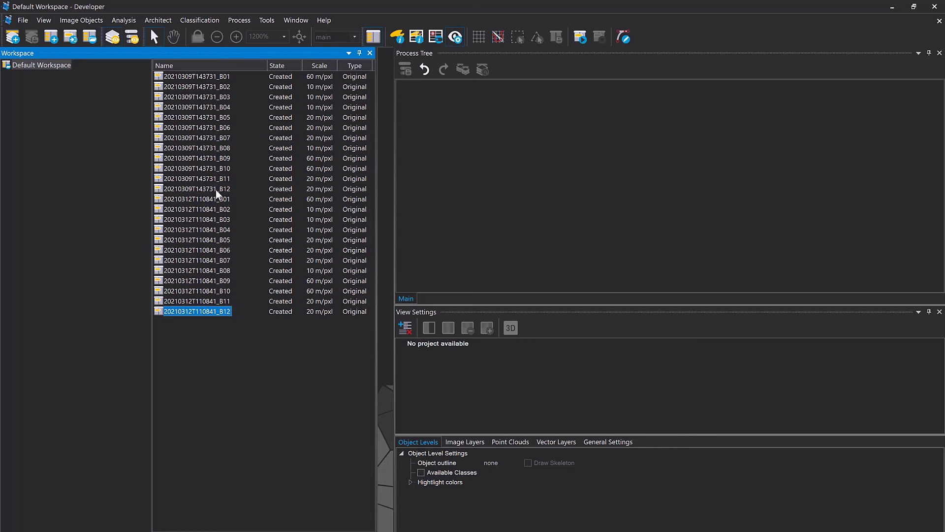
{"action": "left_click", "coordinate": [217, 190]}
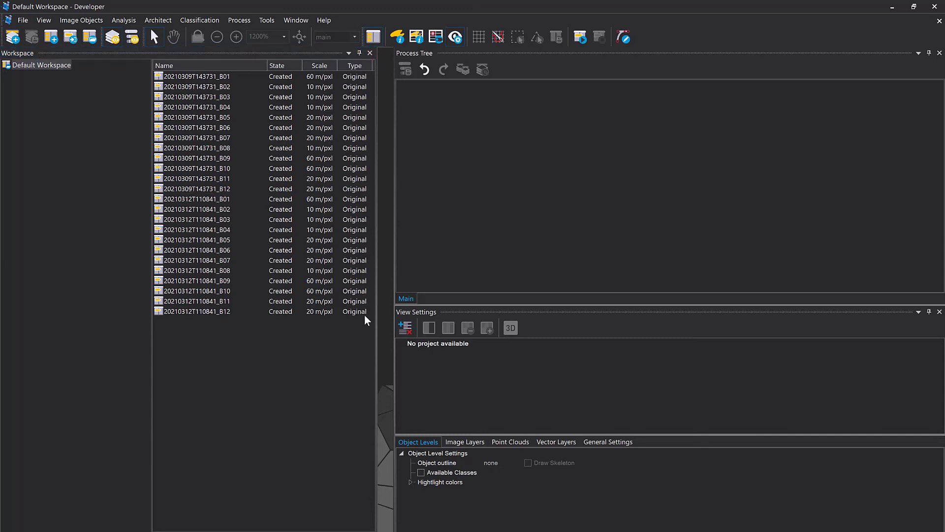
{"action": "left_click", "coordinate": [207, 211]}
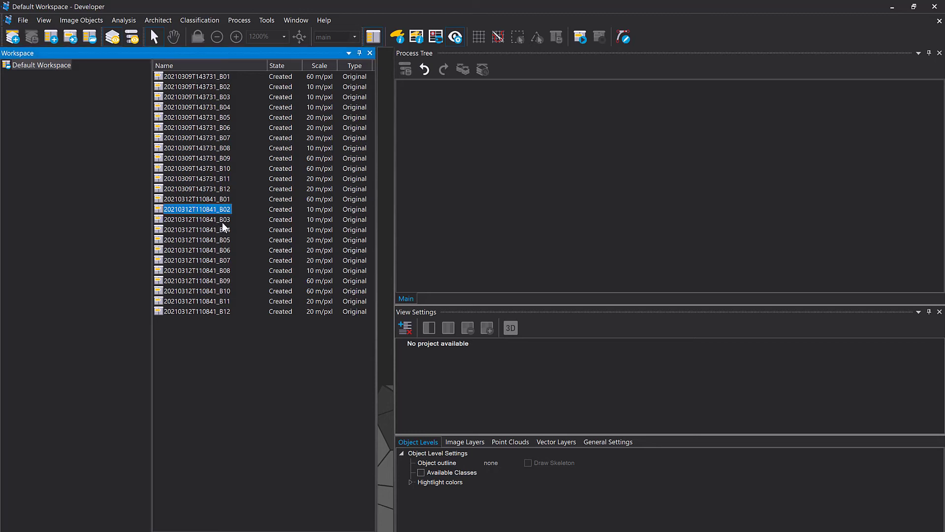
{"action": "left_click", "coordinate": [211, 202]}
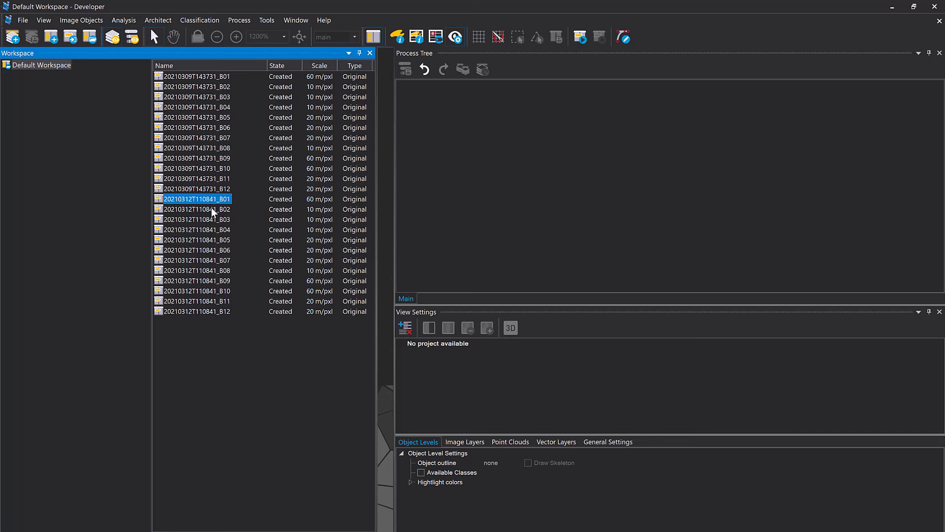
Open the scenes 20210309T143731_B05 and 20210312T110841_B04 in turn, widening the image view to inspect them.
{"action": "left_click", "coordinate": [211, 97]}
{"action": "left_click", "coordinate": [198, 117]}
{"action": "double_click", "coordinate": [198, 117]}
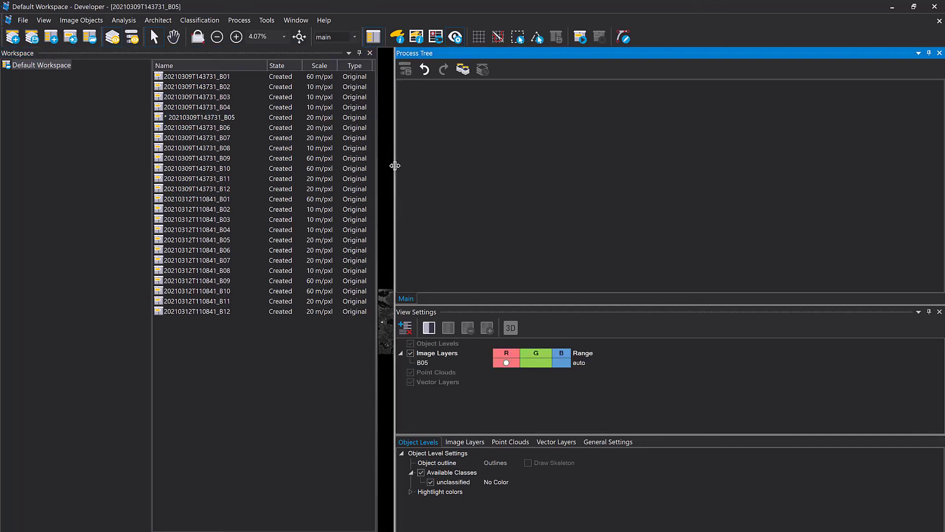
{"action": "left_click_drag", "start_coordinate": [394, 164], "coordinate": [527, 200]}
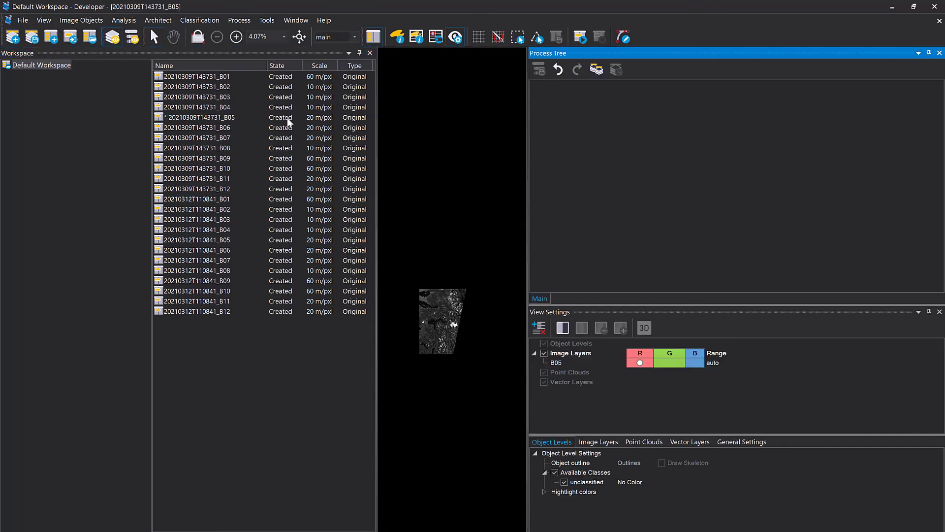
{"action": "left_click", "coordinate": [224, 232]}
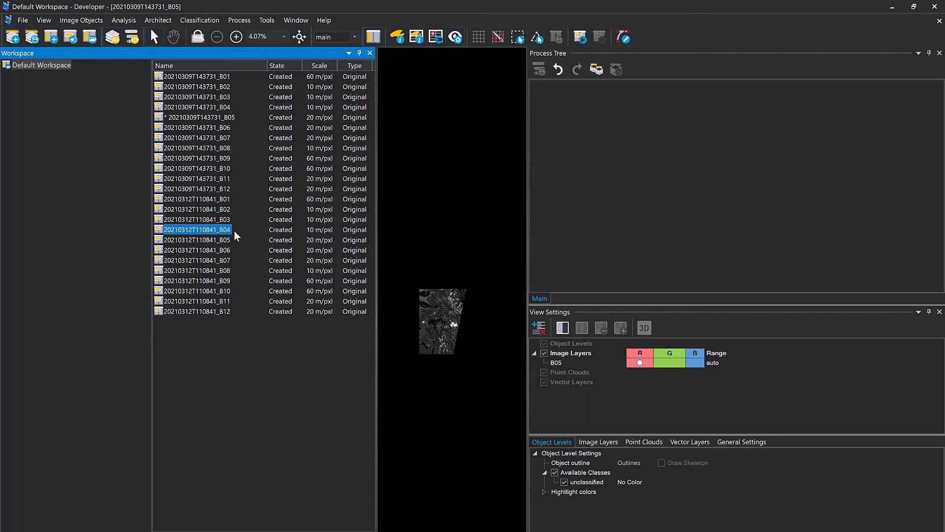
{"action": "double_click", "coordinate": [219, 231]}
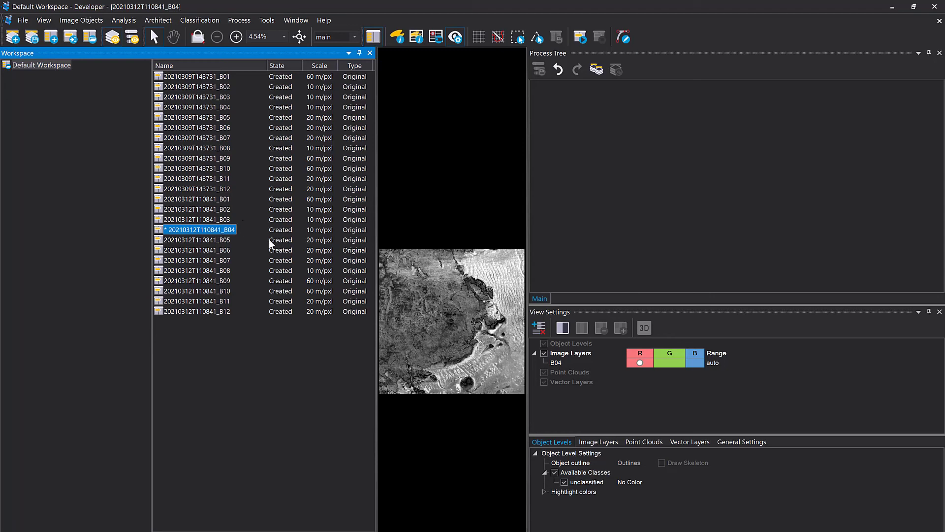
Check the image layer alias of scene 20210312T110841_B04, and open scene 20210312T110841_B07 to compare its alias.
{"action": "left_click", "coordinate": [215, 248]}
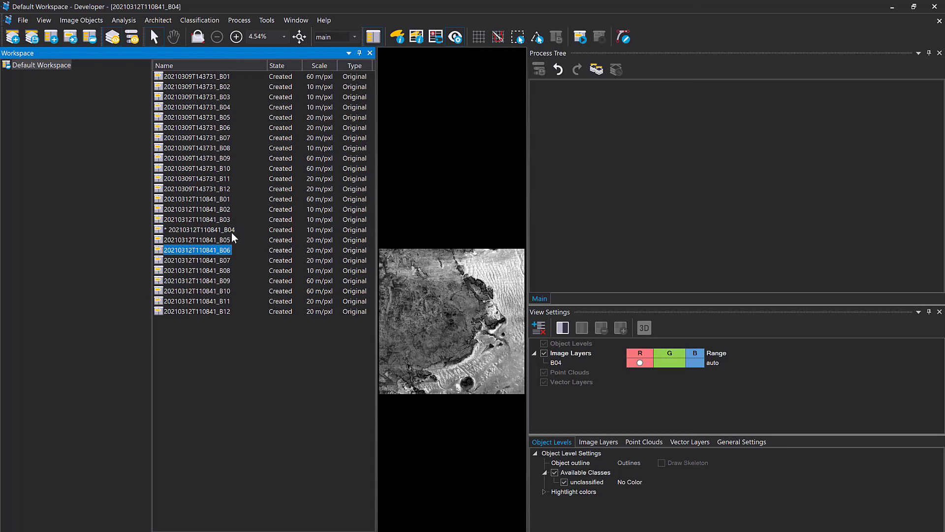
{"action": "left_click", "coordinate": [229, 233]}
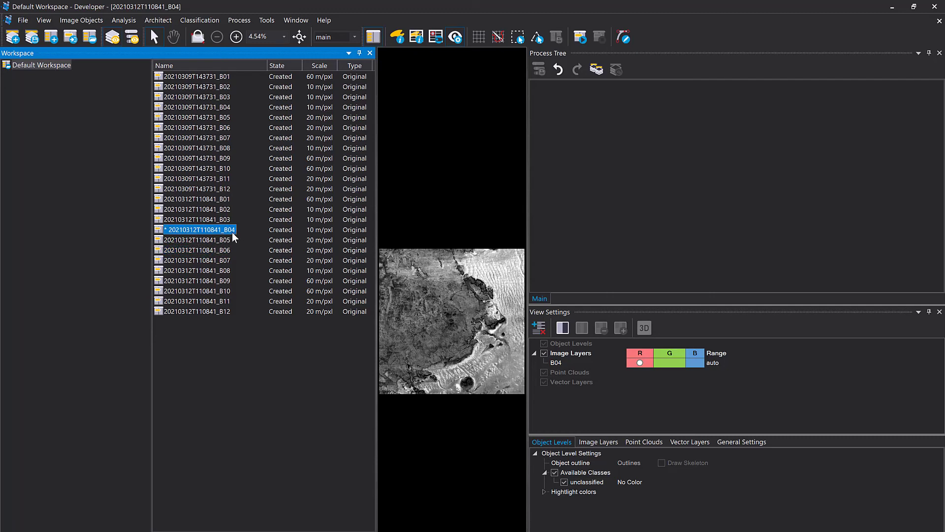
{"action": "left_click", "coordinate": [579, 362]}
{"action": "left_click", "coordinate": [561, 364]}
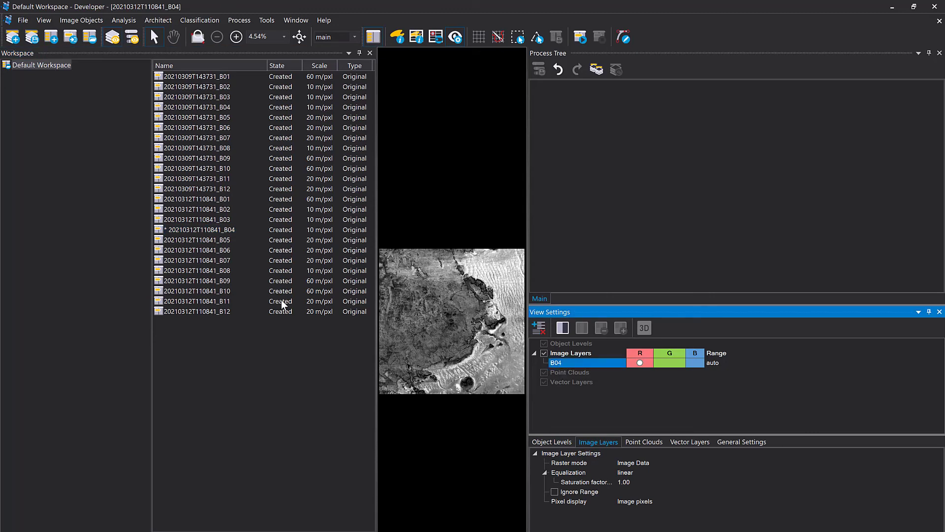
{"action": "double_click", "coordinate": [223, 261]}
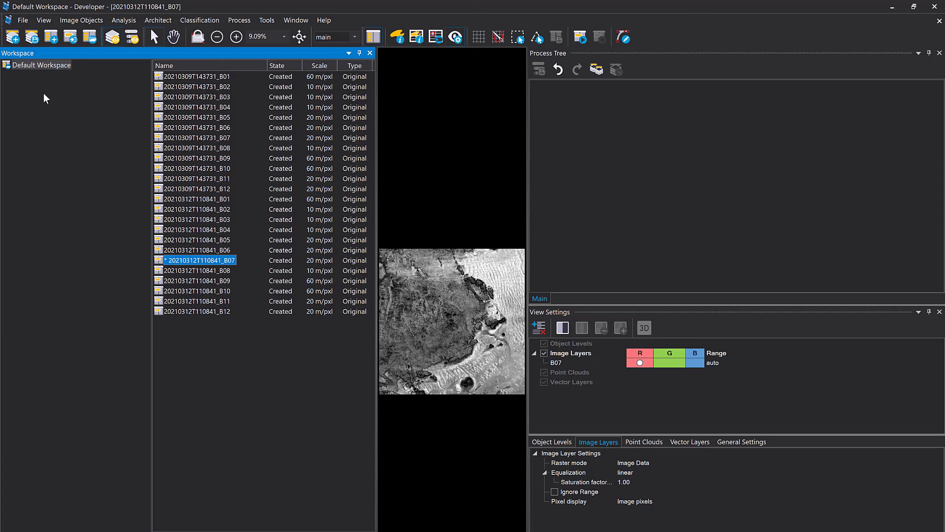
Delete all imported scenes from the workspace, from 20210309T143731_B01 through 20210312T110841_B12.
{"action": "left_click", "coordinate": [180, 82]}
{"action": "left_click", "coordinate": [196, 313], "text": "shift"}
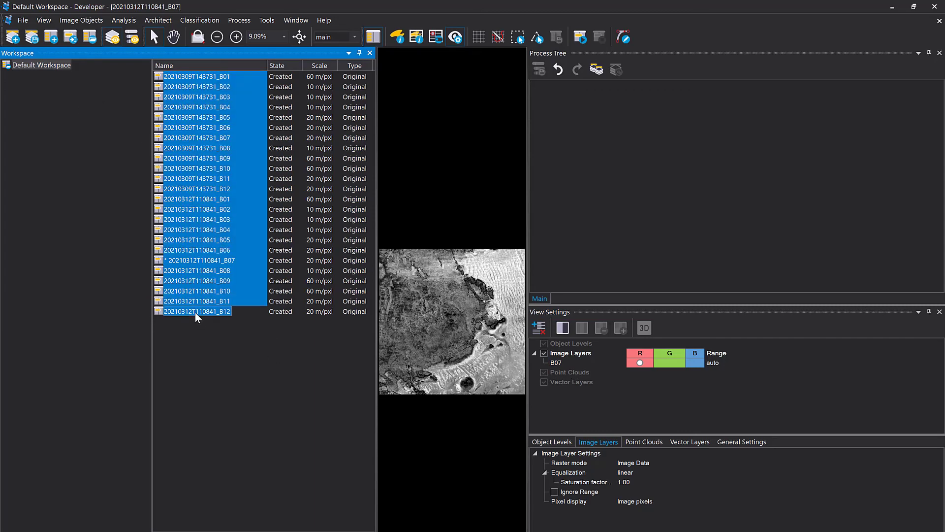
{"action": "key", "text": "Delete"}
{"action": "key", "text": "Return"}
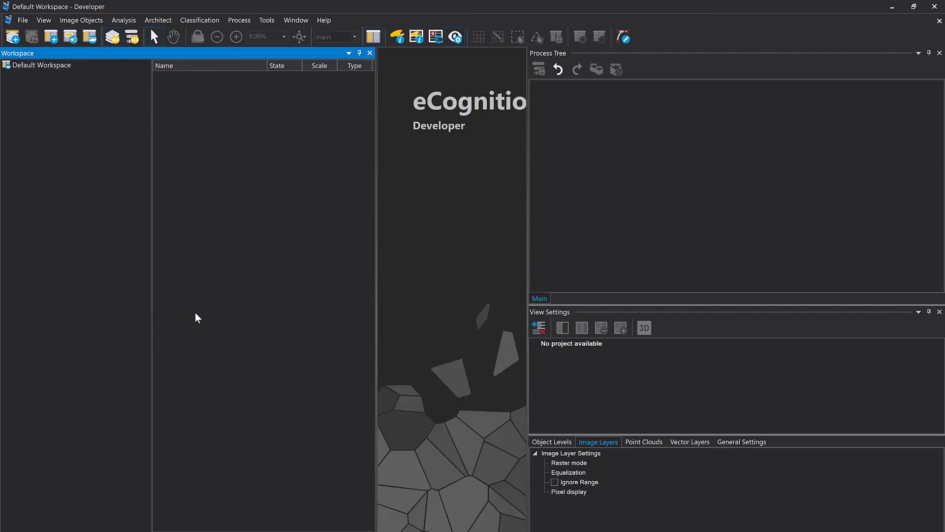
Reopen the customized import, replace {scene} with {folder} in the search string, and test it.
{"action": "right_click", "coordinate": [73, 103]}
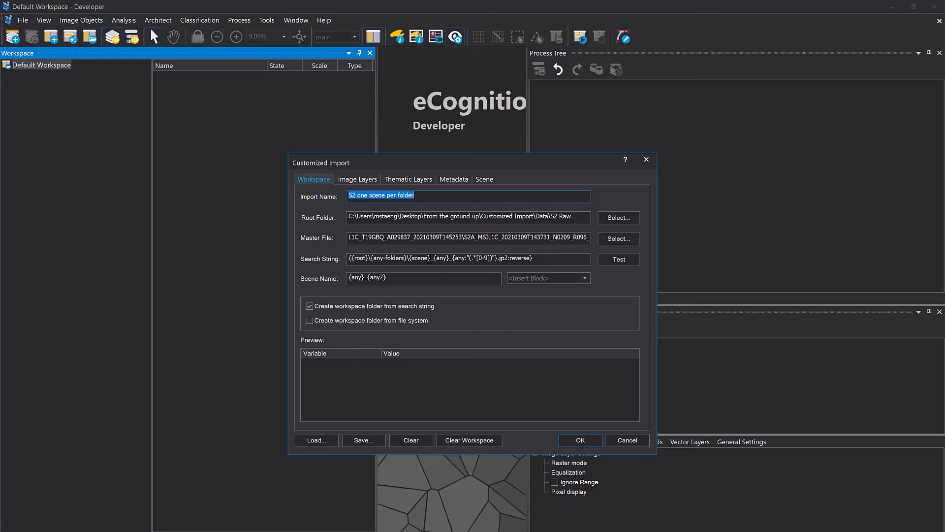
{"action": "left_click_drag", "start_coordinate": [428, 259], "coordinate": [412, 259]}
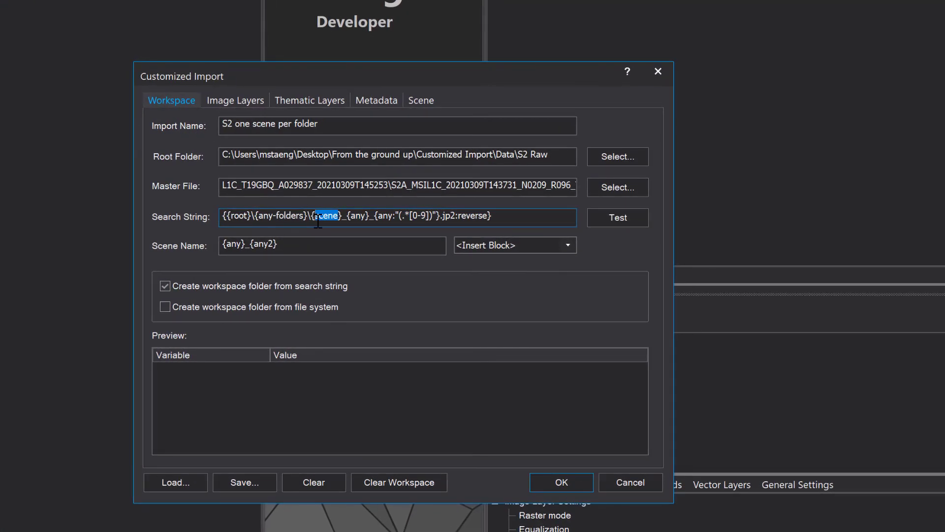
{"action": "type", "text": "folder"}
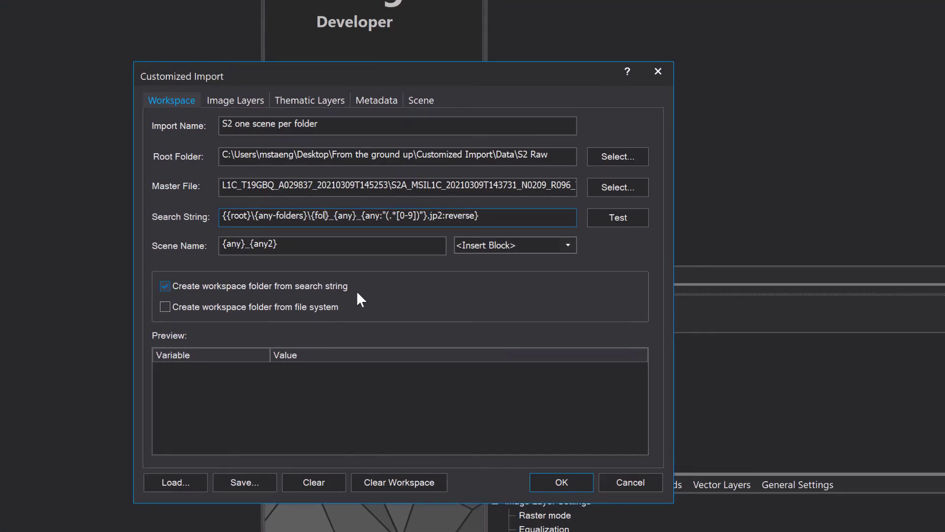
{"action": "left_click", "coordinate": [597, 224]}
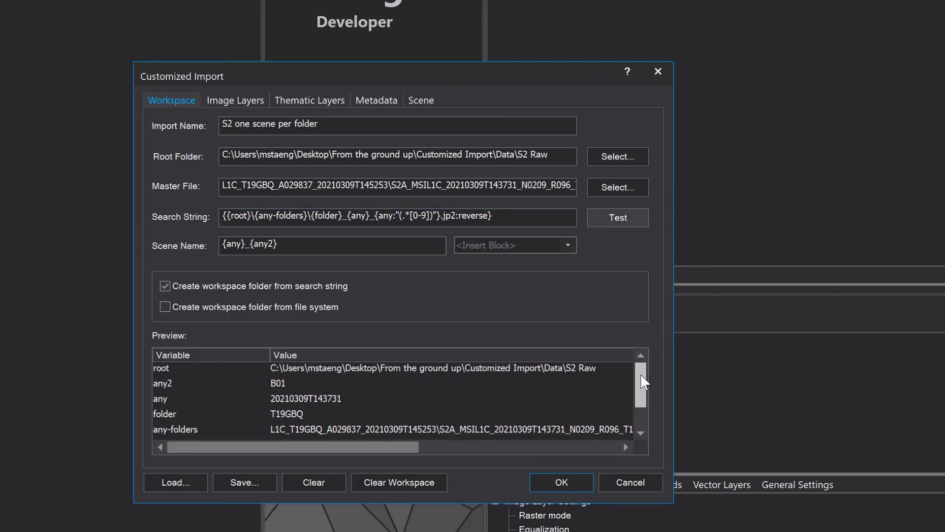
{"action": "scroll", "coordinate": [638, 385], "scroll_direction": "down", "scroll_amount": 1}
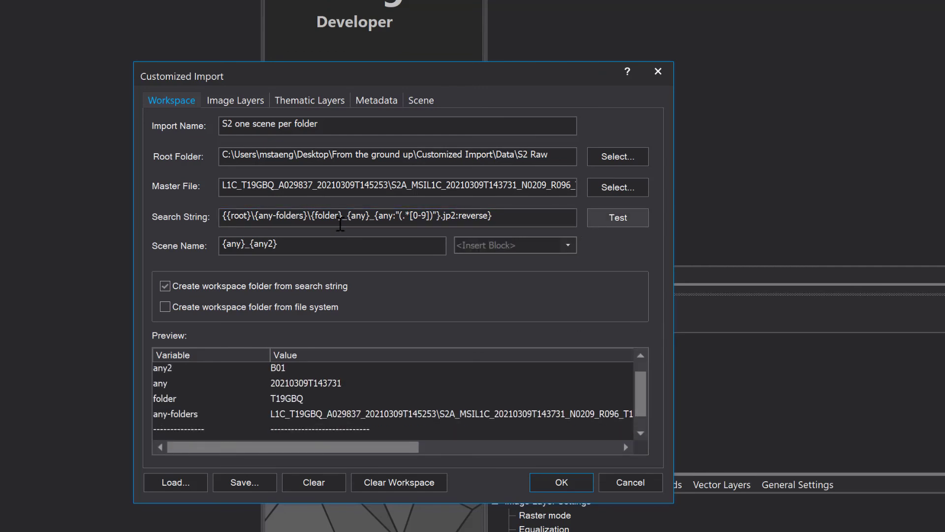
Check the value of the folder variable in the search string preview and run the customized import.
{"action": "left_click_drag", "start_coordinate": [343, 218], "coordinate": [313, 223]}
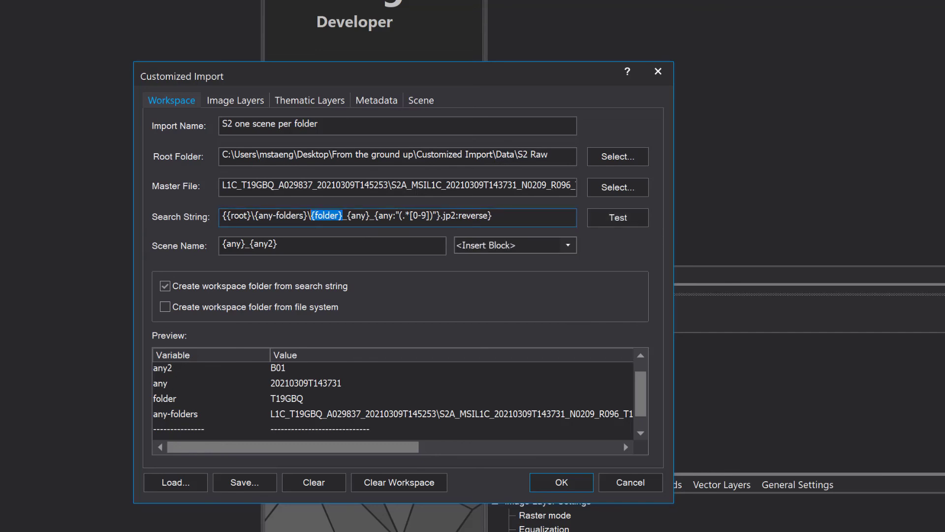
{"action": "left_click", "coordinate": [317, 219]}
{"action": "left_click", "coordinate": [236, 402]}
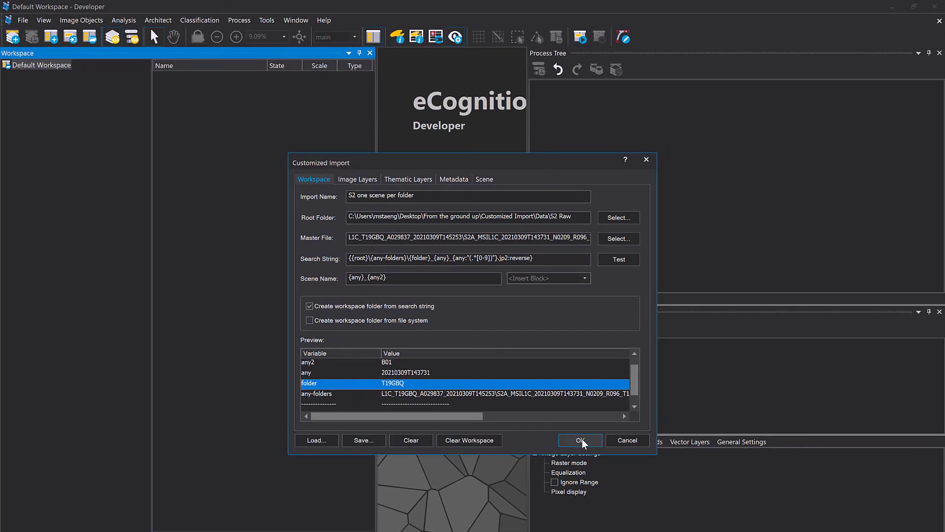
{"action": "left_click", "coordinate": [561, 478]}
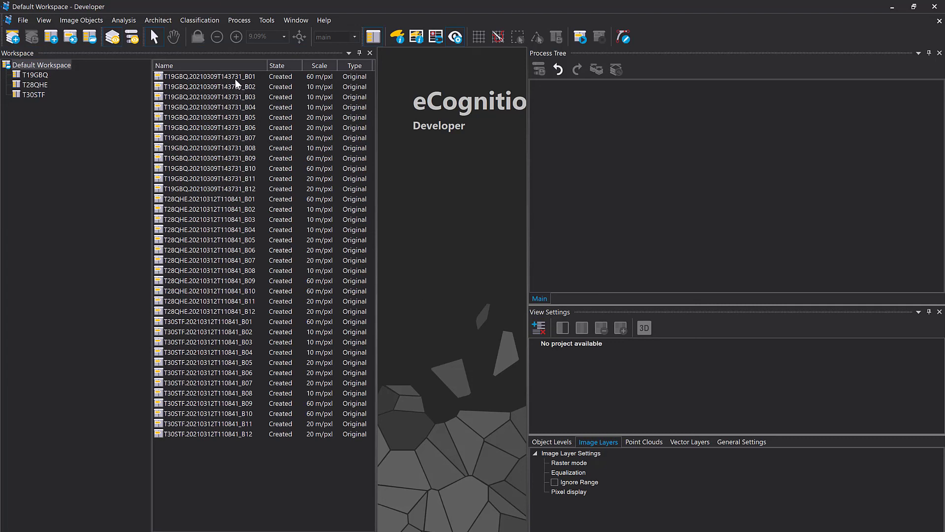
Browse the workspace root and the folders T19GBQ, T28QHE and T30STF to examine how the scenes are grouped.
{"action": "left_click", "coordinate": [34, 67]}
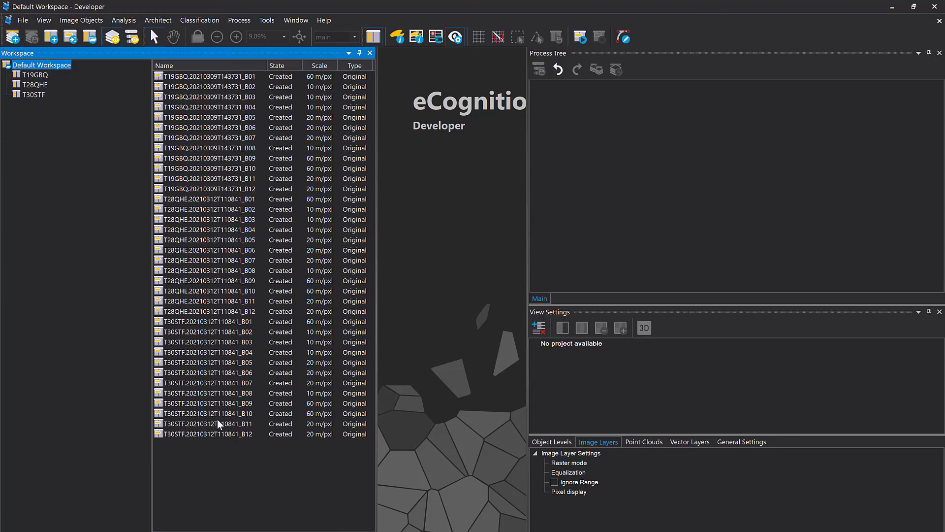
{"action": "left_click", "coordinate": [34, 77]}
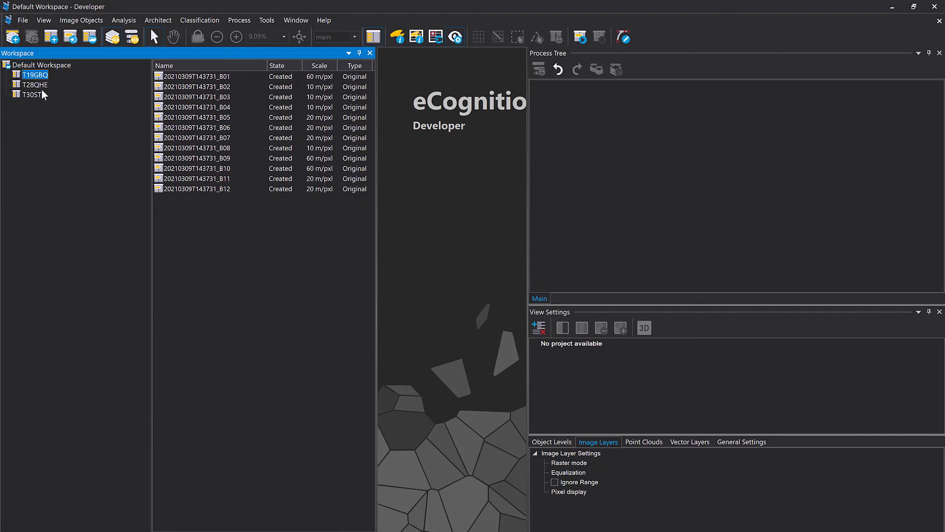
{"action": "left_click", "coordinate": [40, 87]}
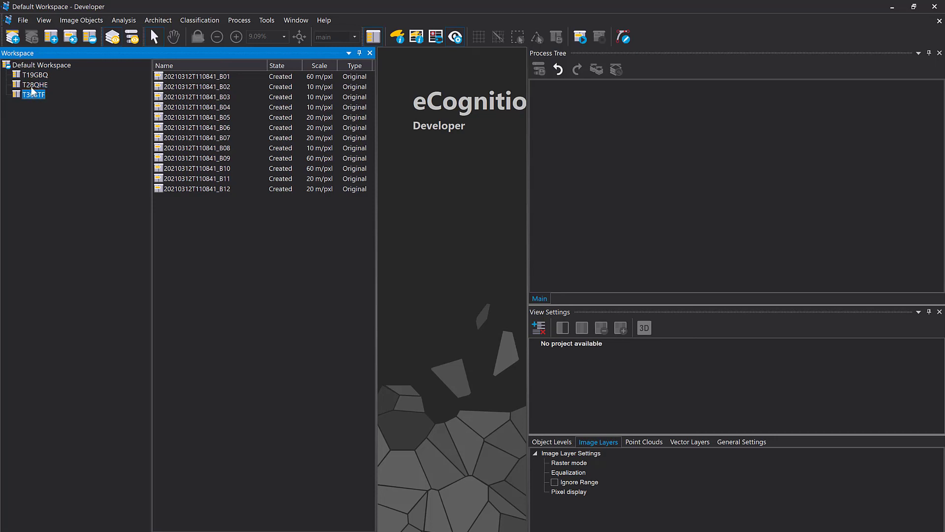
{"action": "key", "text": "Up"}
{"action": "left_click", "coordinate": [38, 84]}
Open scene 20210312T110841_B09 from the T30STF folder and check its image layer alias.
{"action": "left_click", "coordinate": [41, 95]}
{"action": "double_click", "coordinate": [213, 158]}
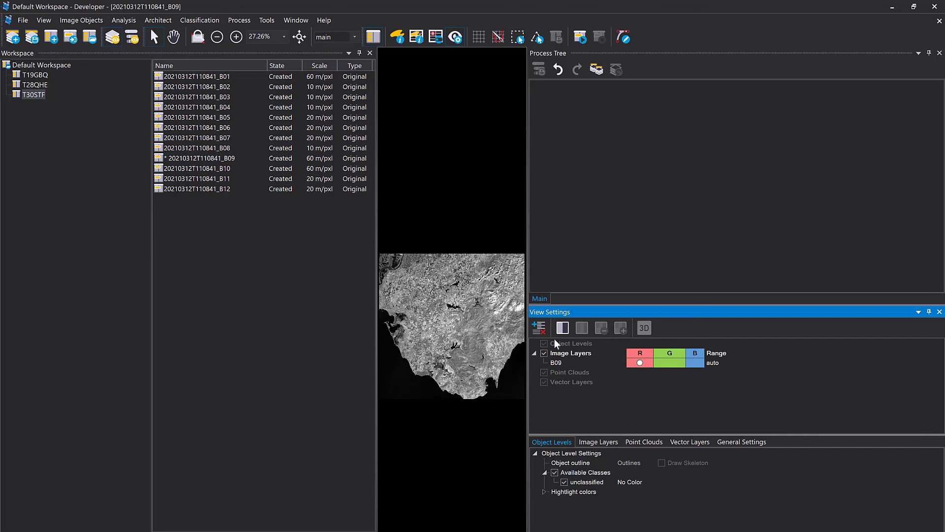
{"action": "left_click", "coordinate": [571, 365]}
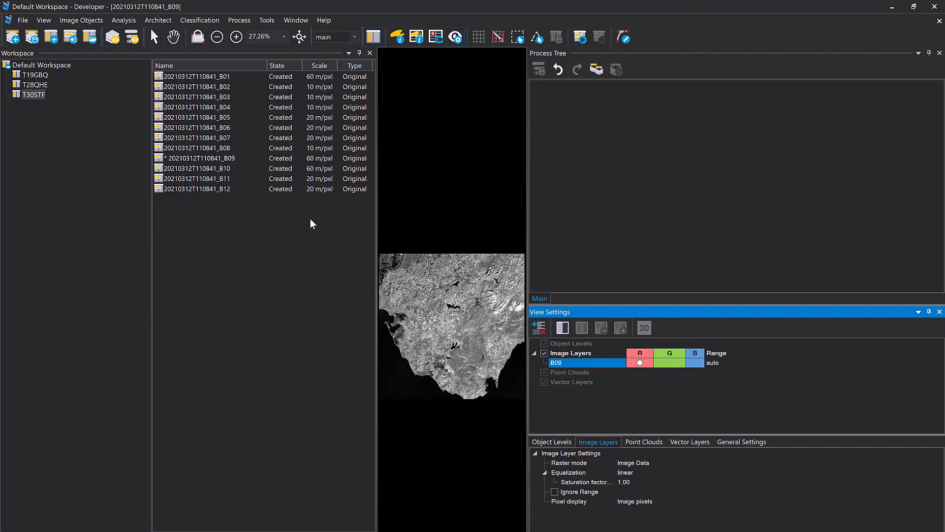
Compare the pixel scales of the band scenes in the T30STF folder, including B02, B03, B04 and B08.
{"action": "left_click", "coordinate": [318, 170]}
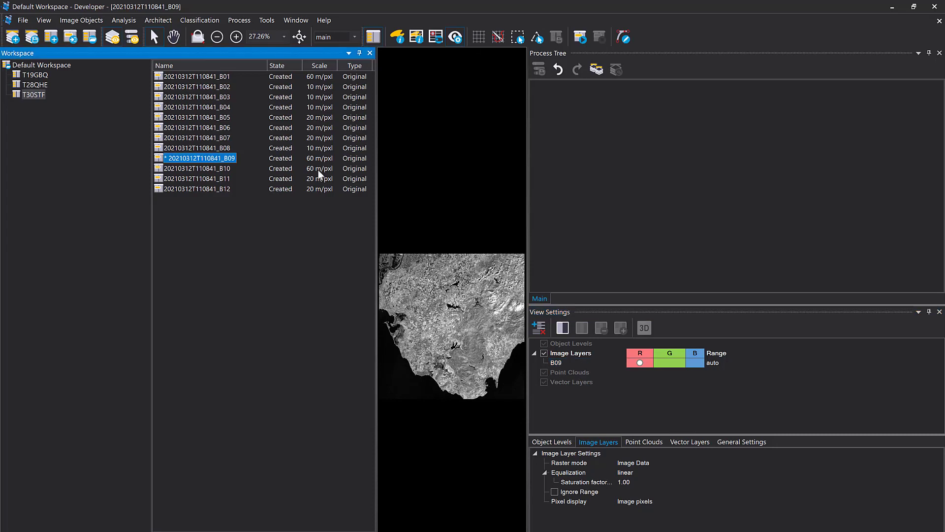
{"action": "left_click", "coordinate": [320, 82]}
{"action": "left_click", "coordinate": [314, 89]}
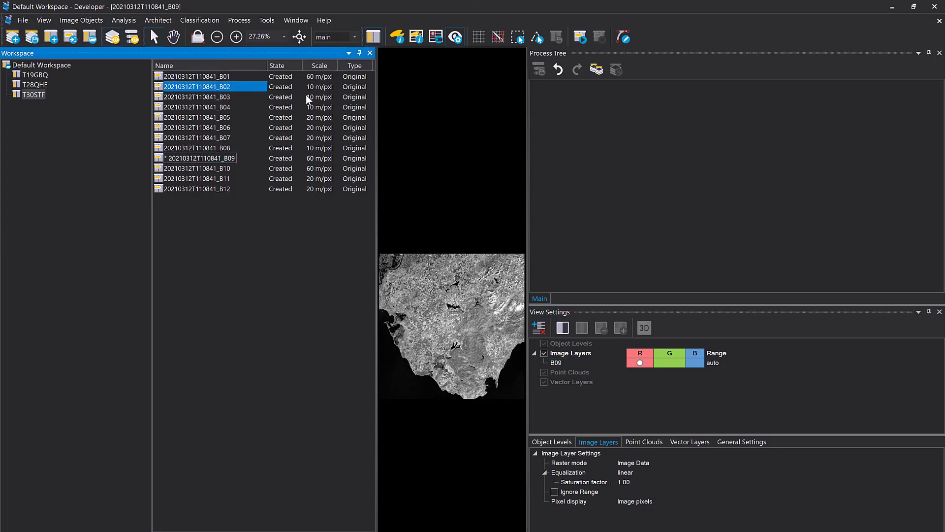
{"action": "left_click", "coordinate": [217, 97]}
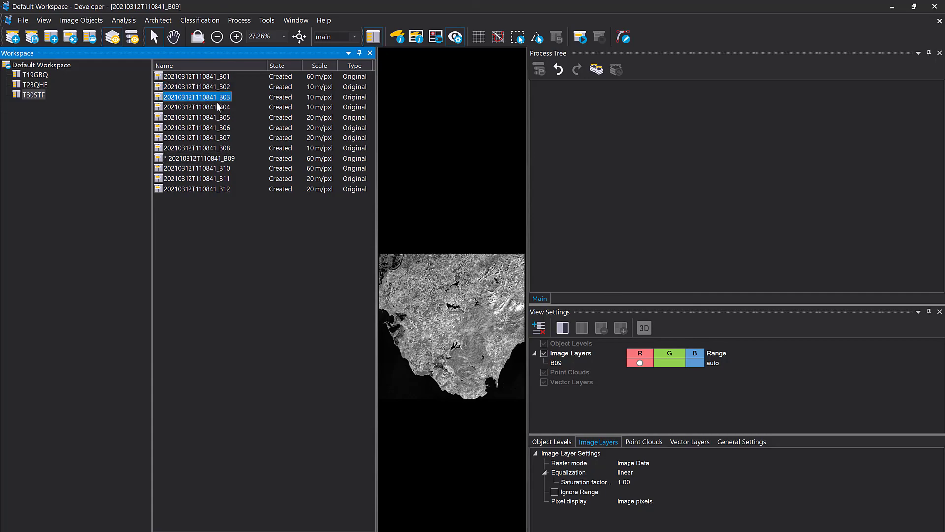
{"action": "left_click", "coordinate": [219, 106]}
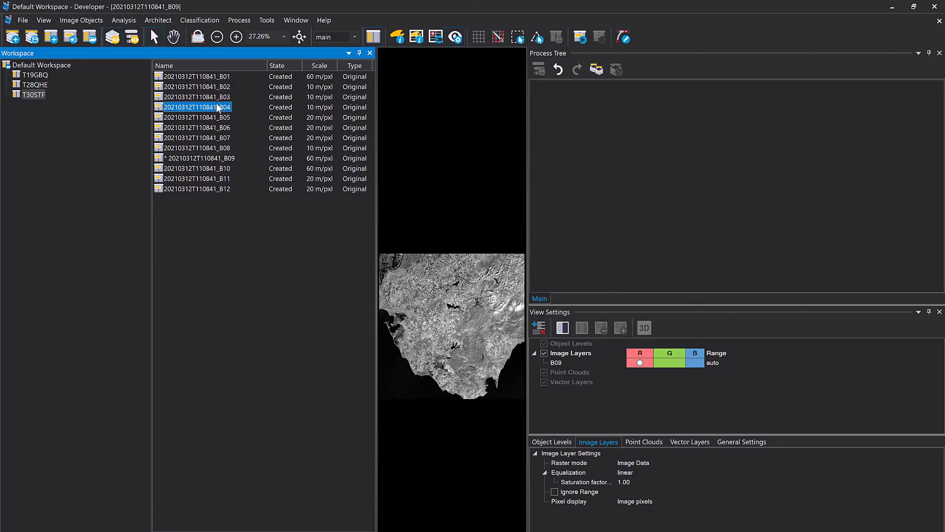
{"action": "left_click", "coordinate": [229, 149]}
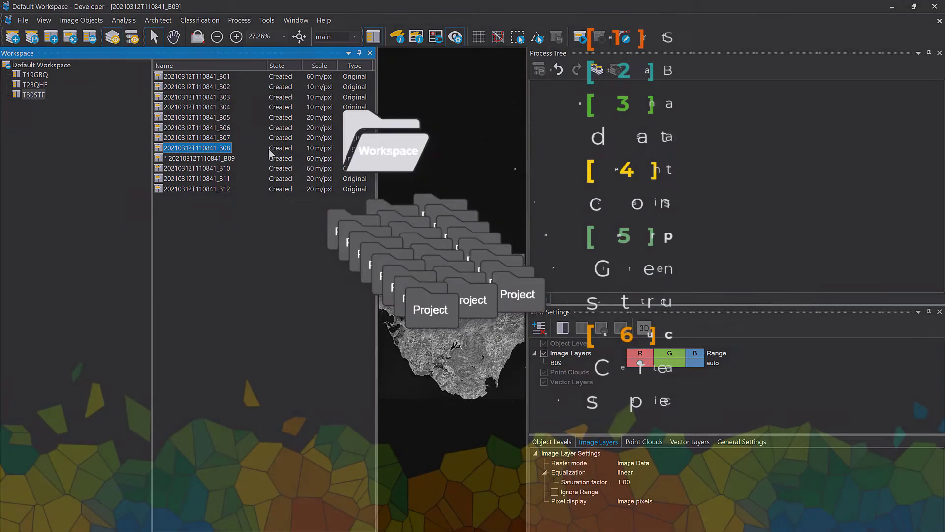